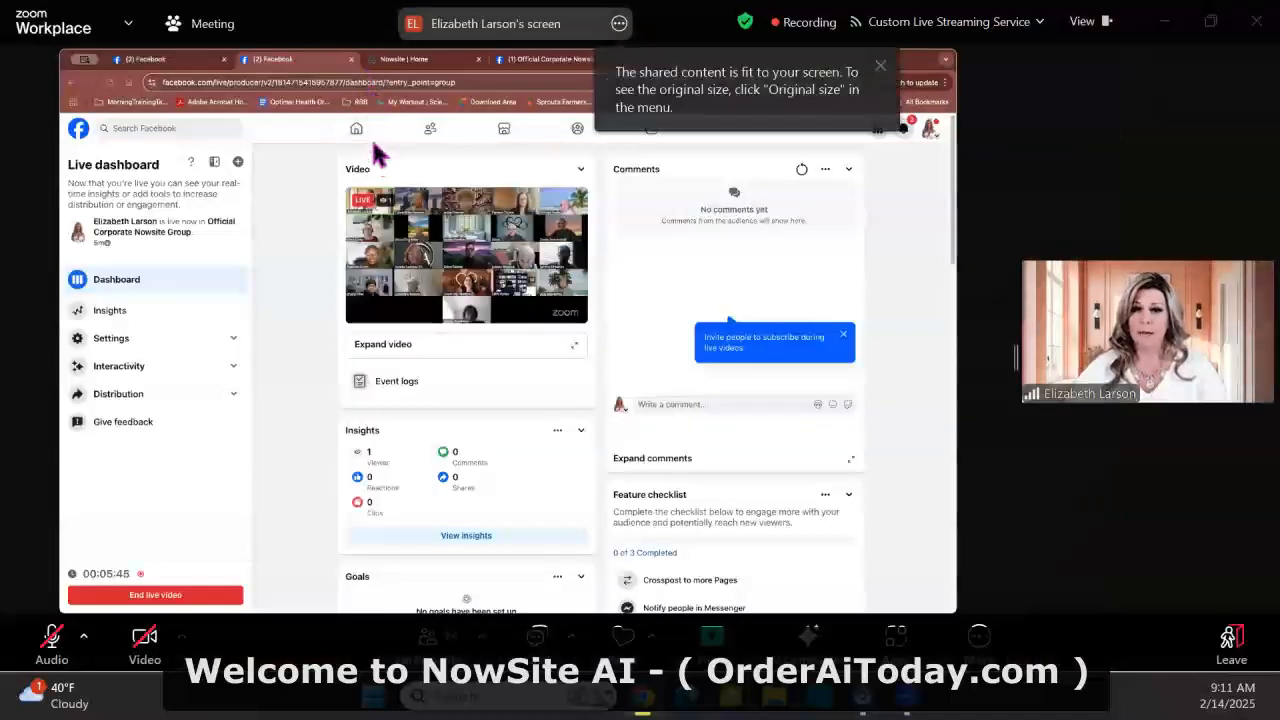
View the Official Corporate Nowsite Group's Facebook page and reload its feed to look at the current live post
left_click(550, 62)
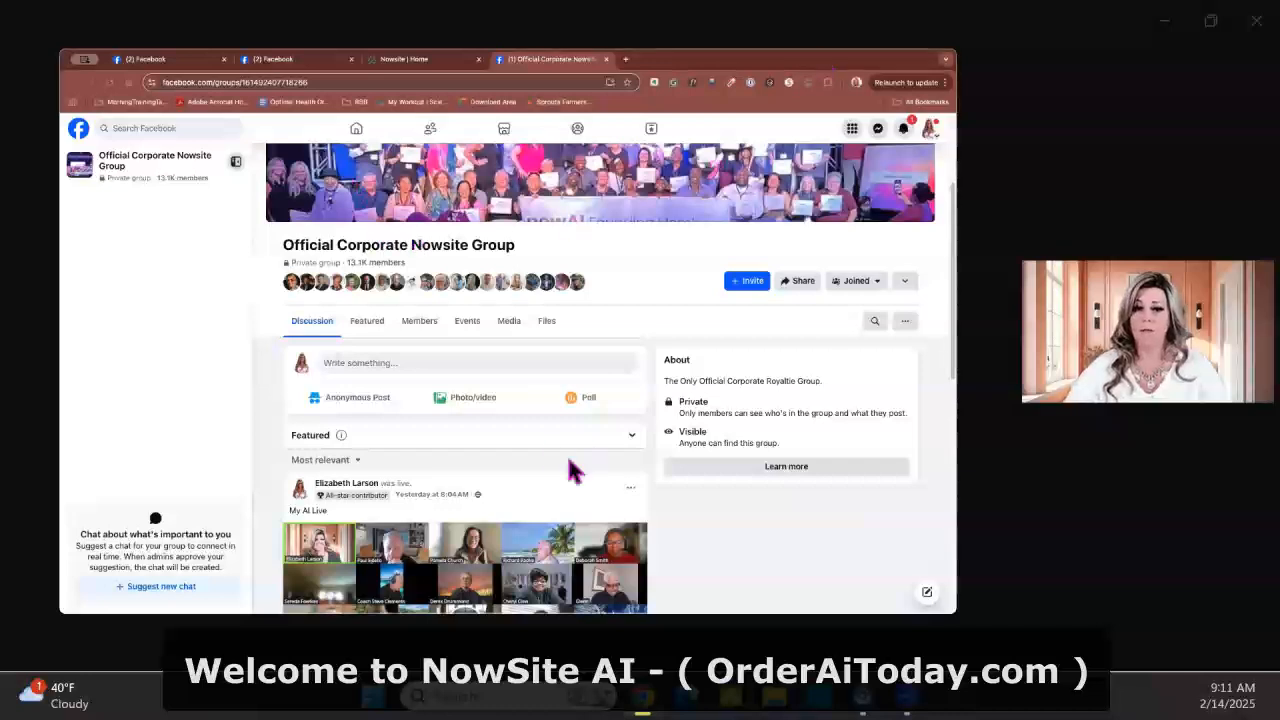
scroll(551, 449, "up", 2)
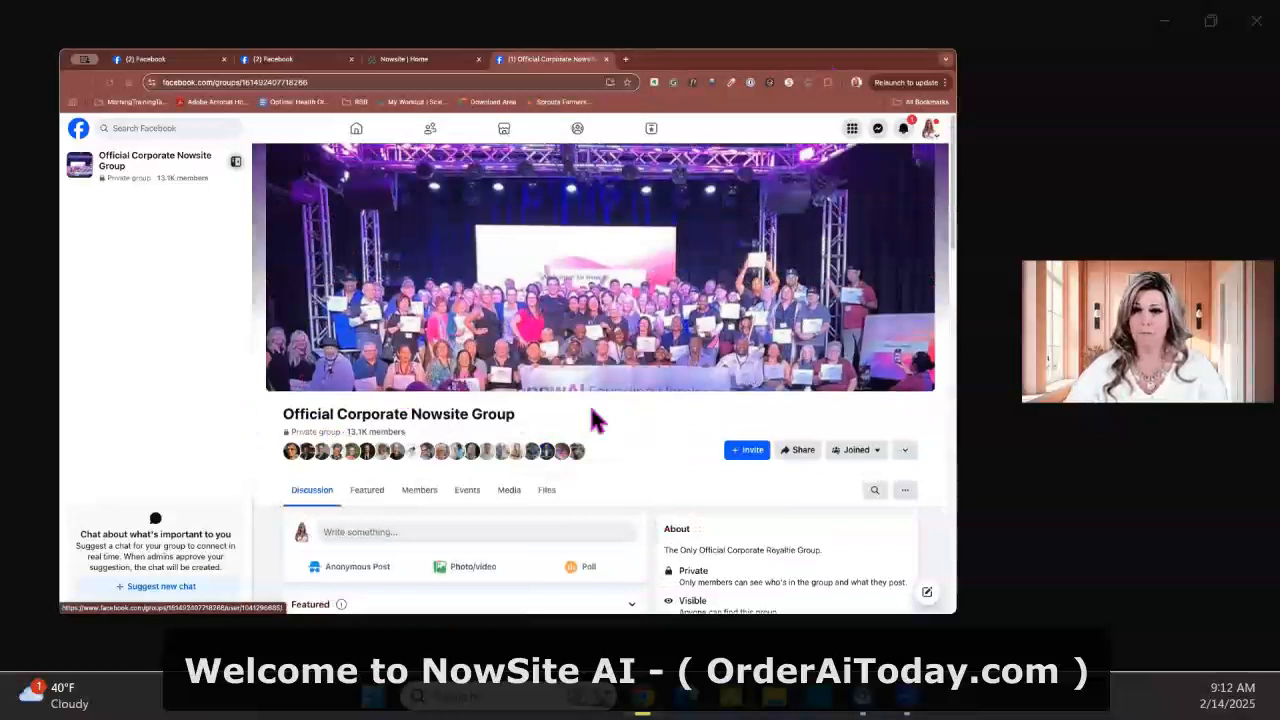
scroll(598, 420, "down", 2)
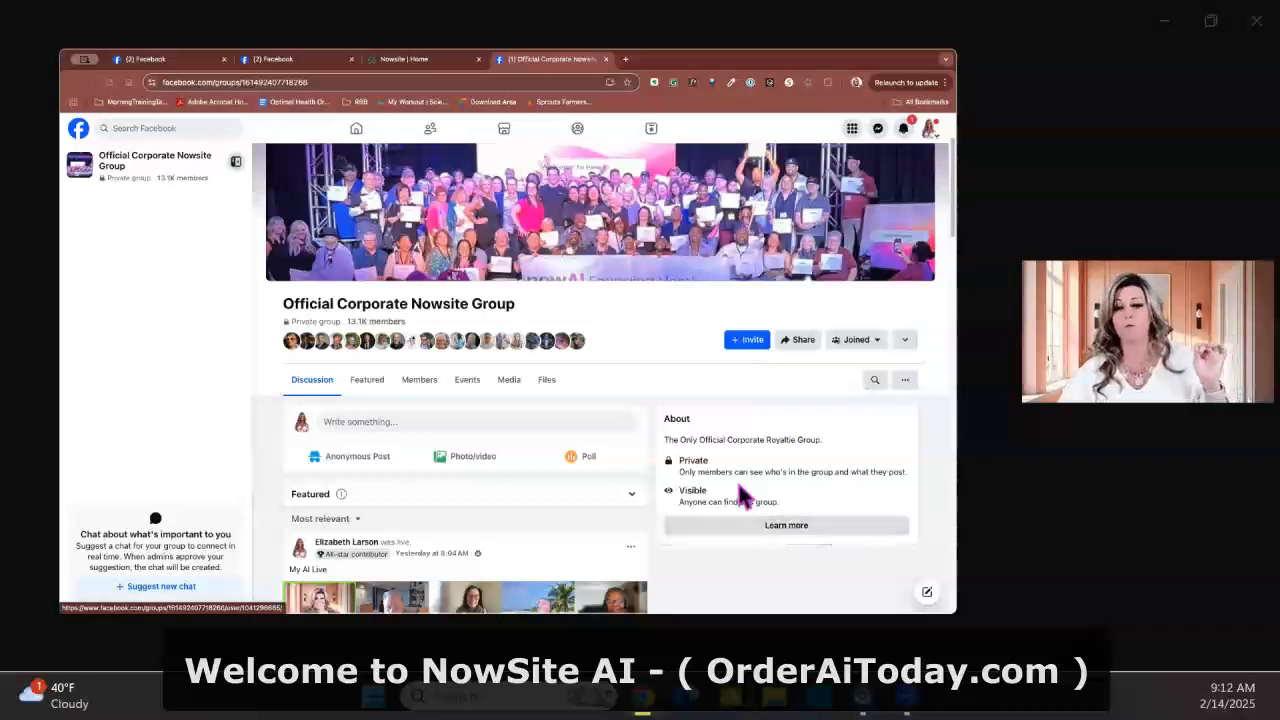
scroll(560, 541, "down", 2)
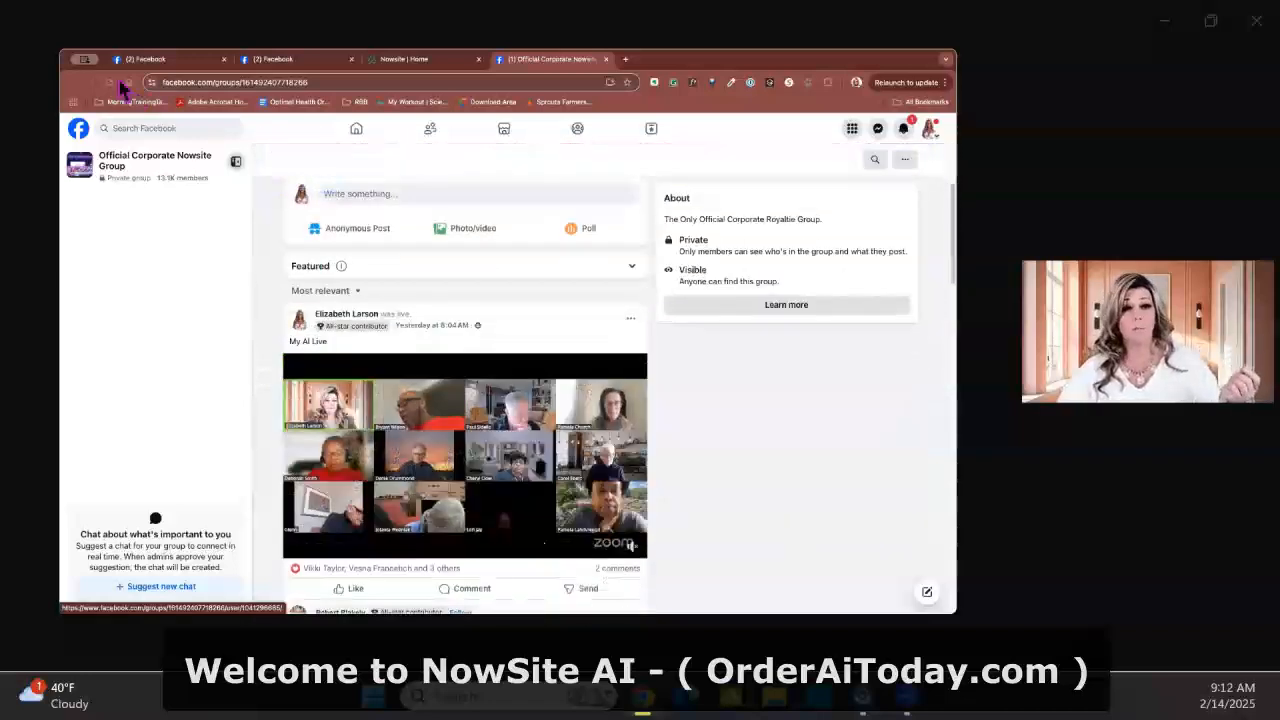
left_click(111, 84)
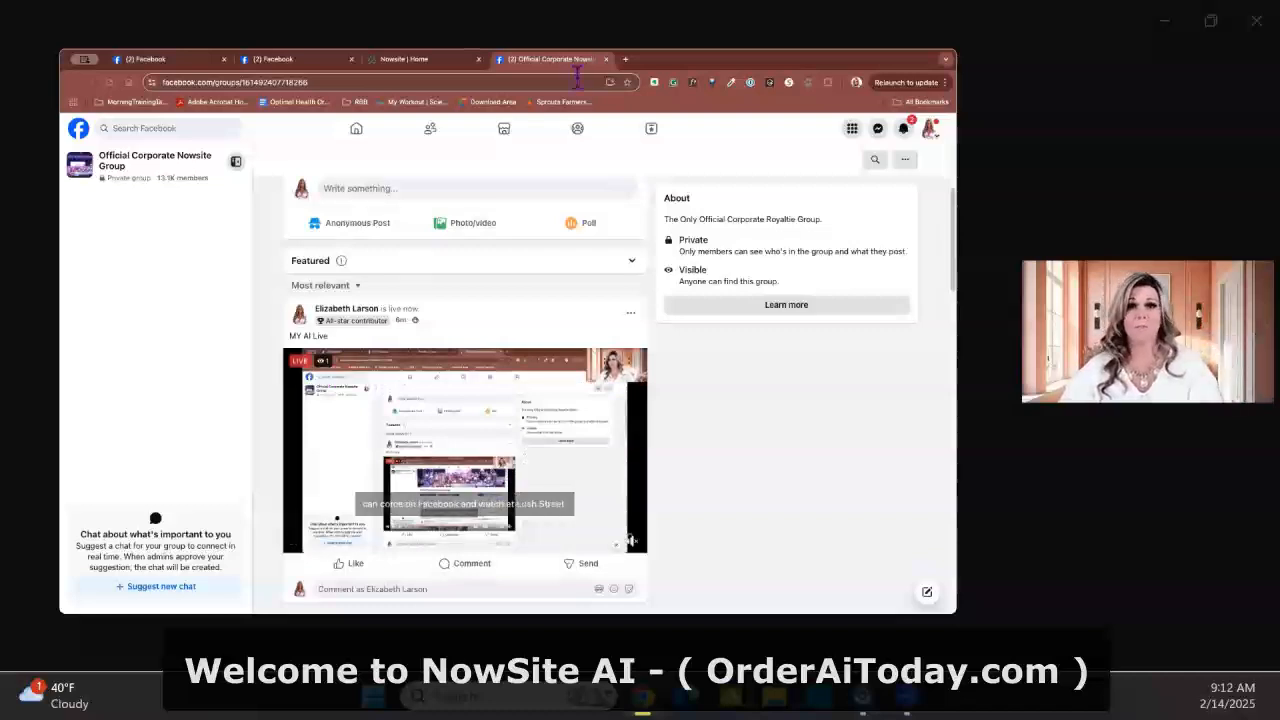
Open the account owner's Facebook profile and review its intro, pinned post and older timeline posts
left_click(931, 135)
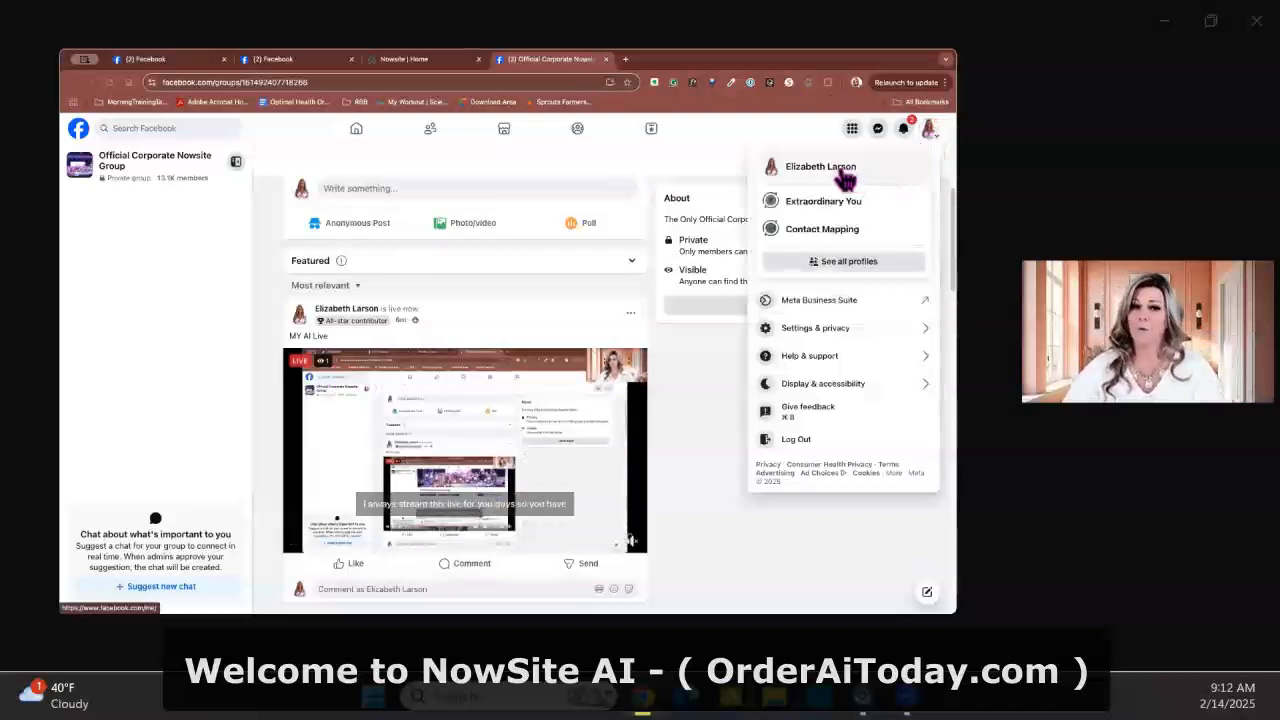
left_click(842, 170)
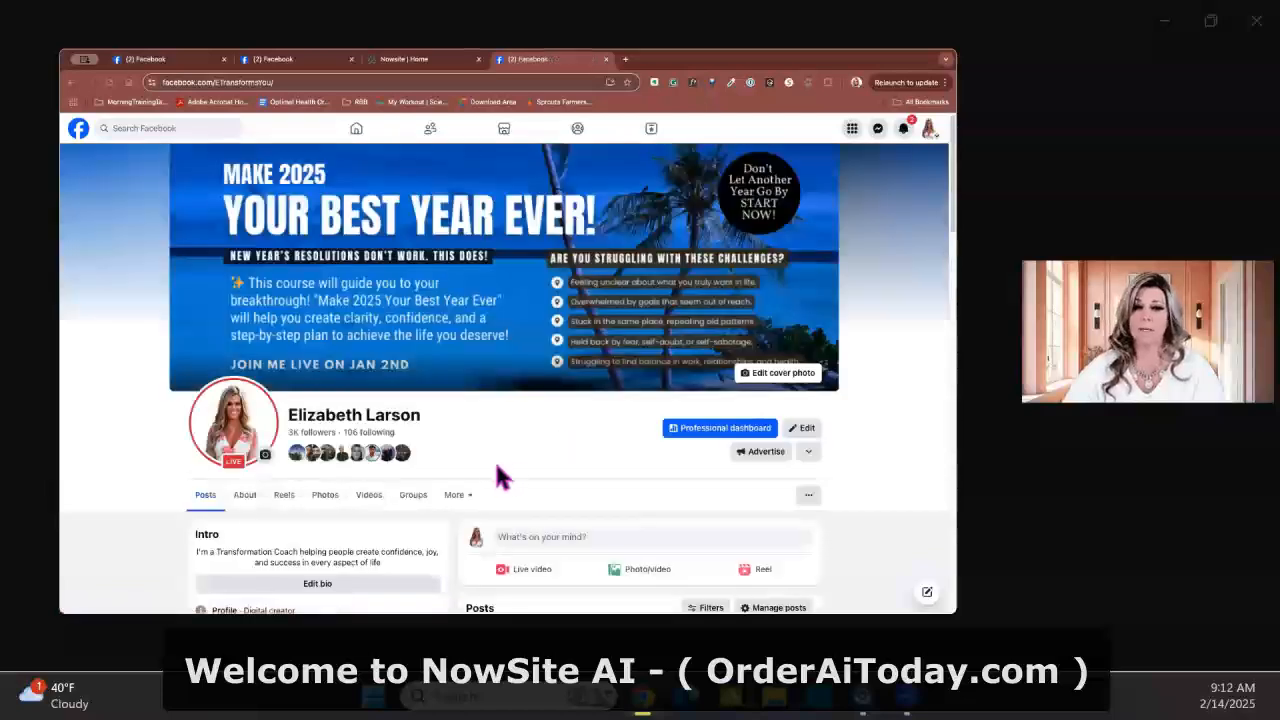
scroll(514, 462, "down", 1)
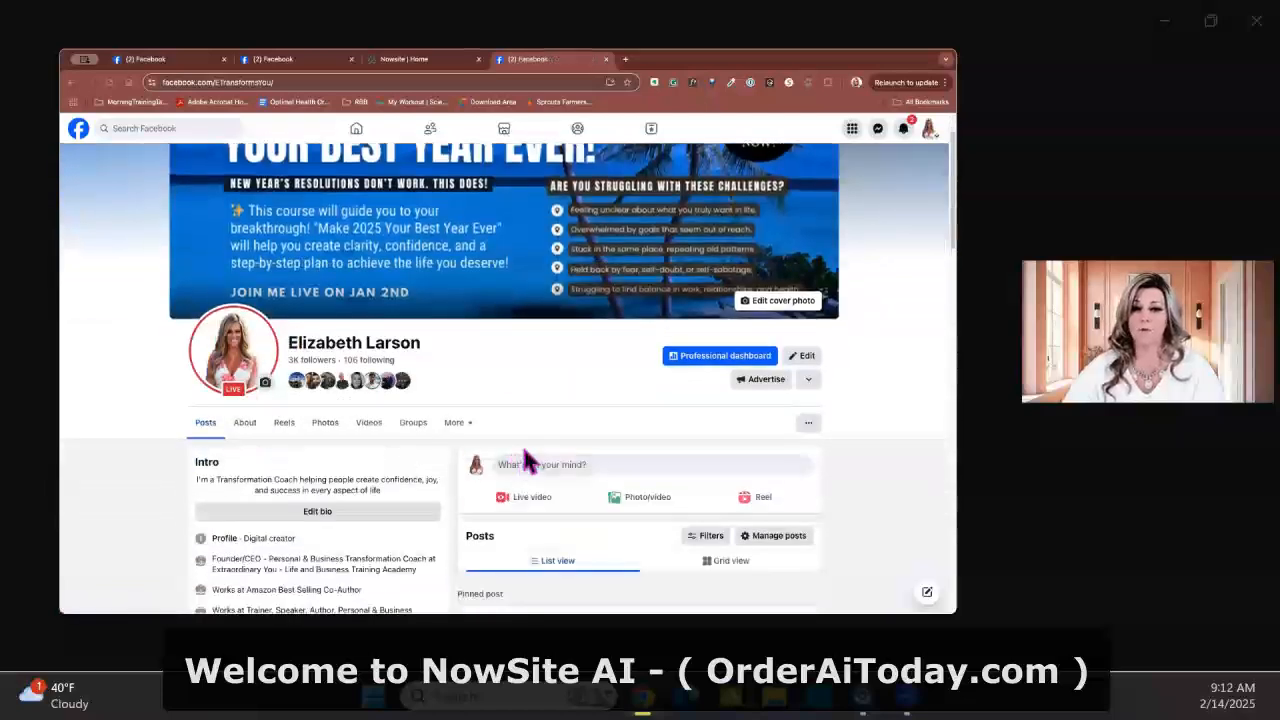
scroll(523, 458, "down", 1)
scroll(525, 455, "down", 1)
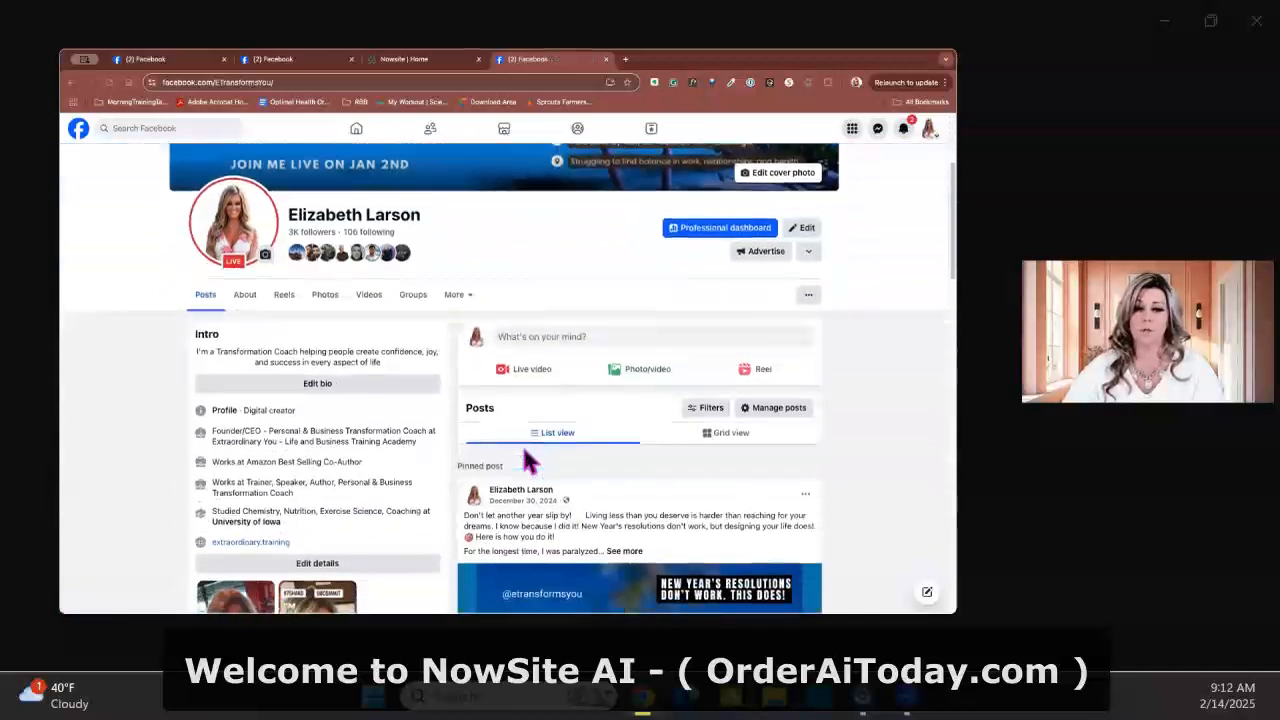
scroll(530, 455, "down", 1)
scroll(533, 460, "down", 2)
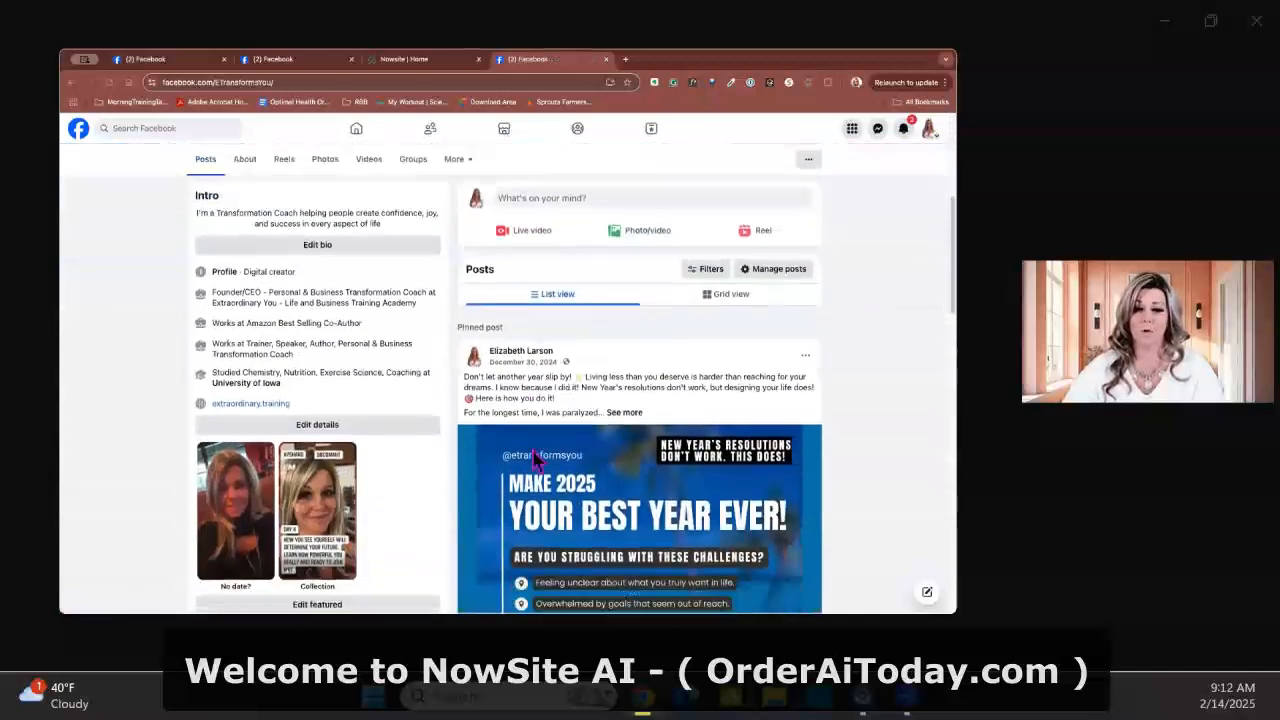
scroll(539, 461, "down", 10)
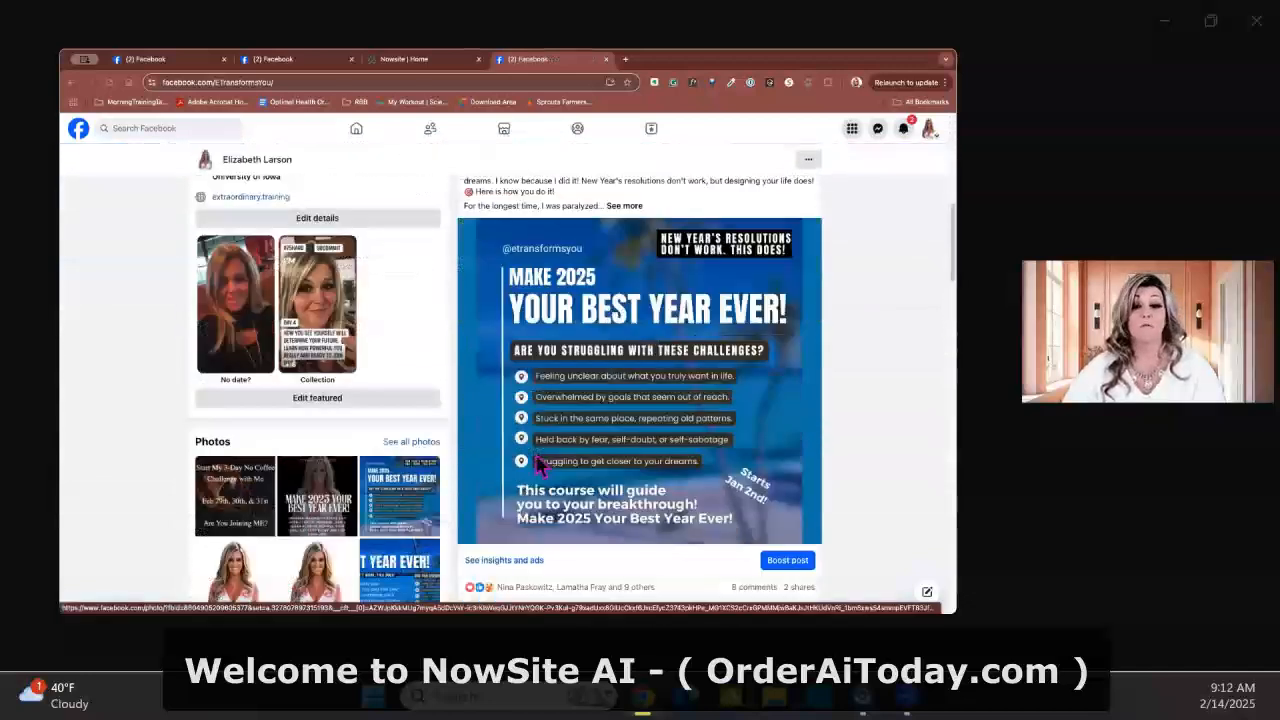
scroll(535, 458, "down", 5)
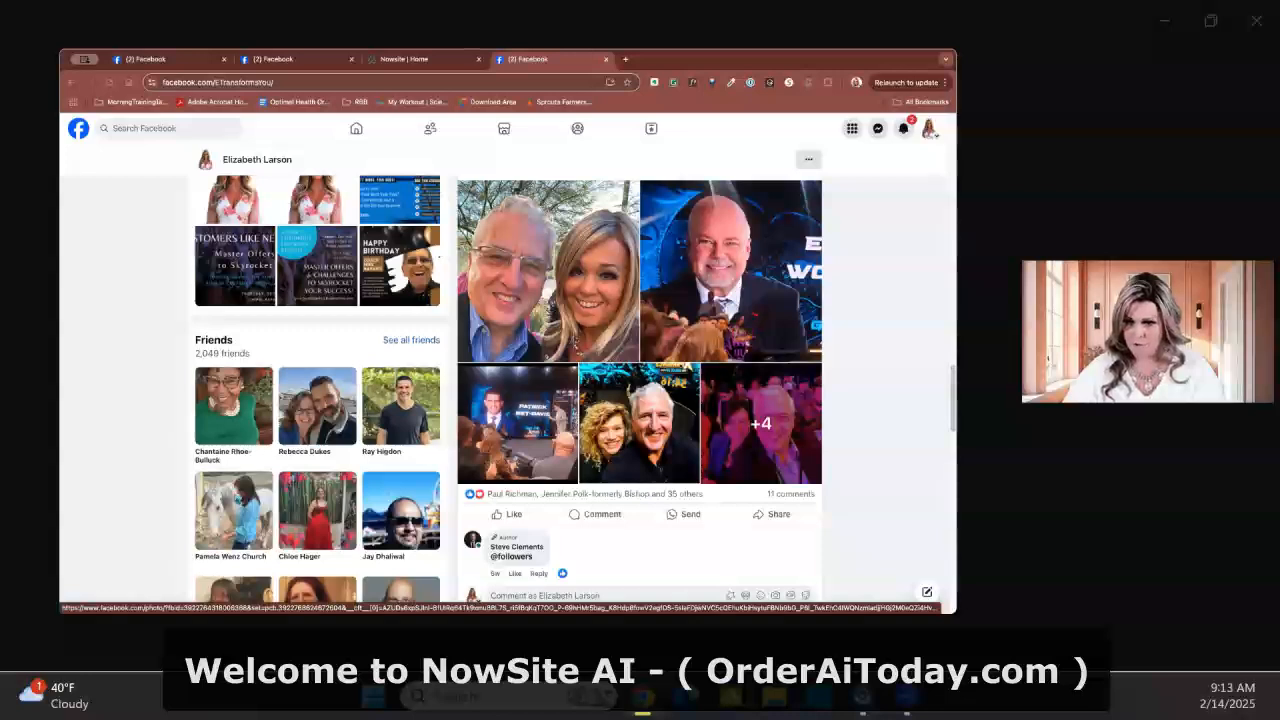
scroll(640, 340, "down", 1)
scroll(727, 370, "down", 10)
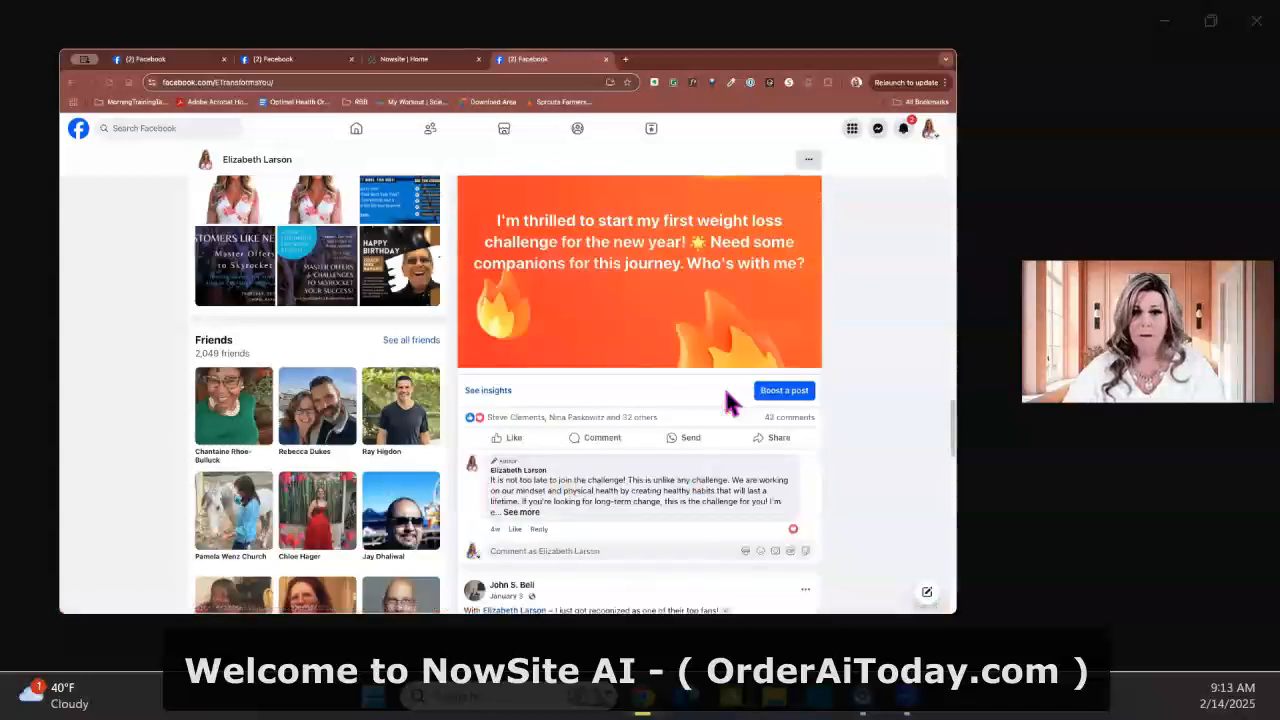
scroll(705, 373, "down", 12)
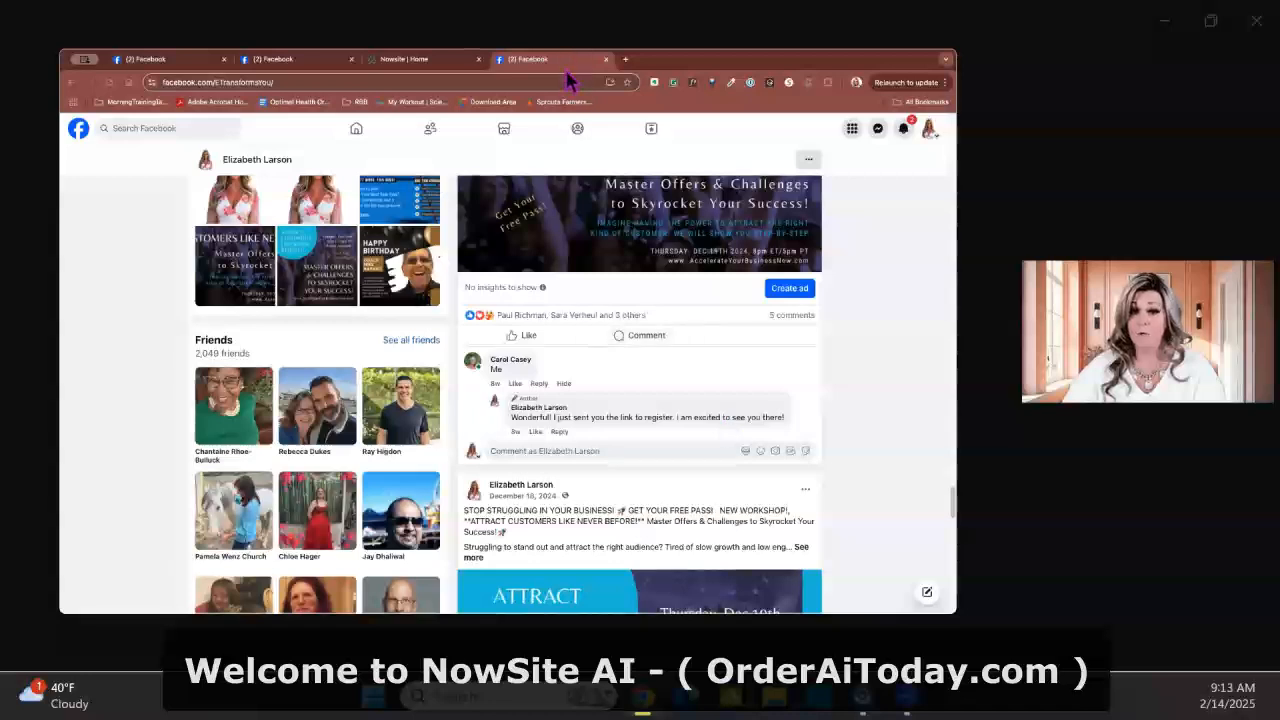
scroll(312, 155, "up", 3)
scroll(310, 155, "up", 6)
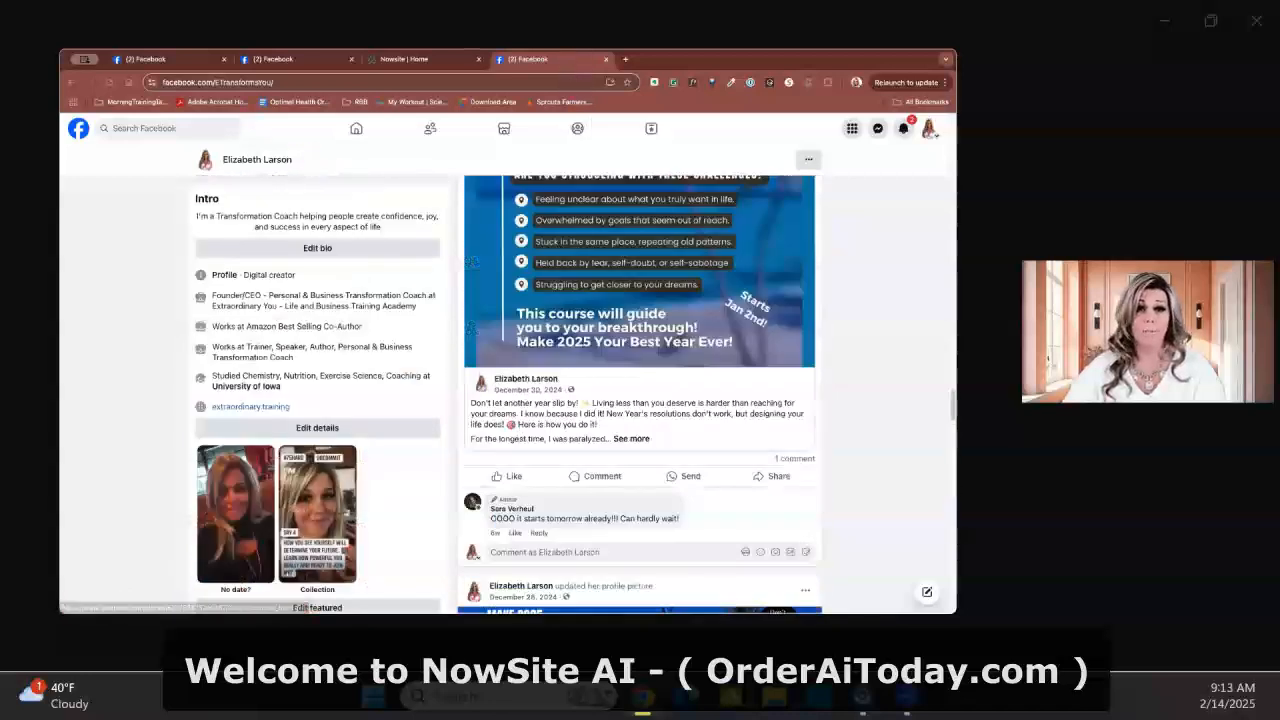
Switch to the Nowsite dashboard and start a social media post of the type Caption + Suggested Image
left_click(256, 58)
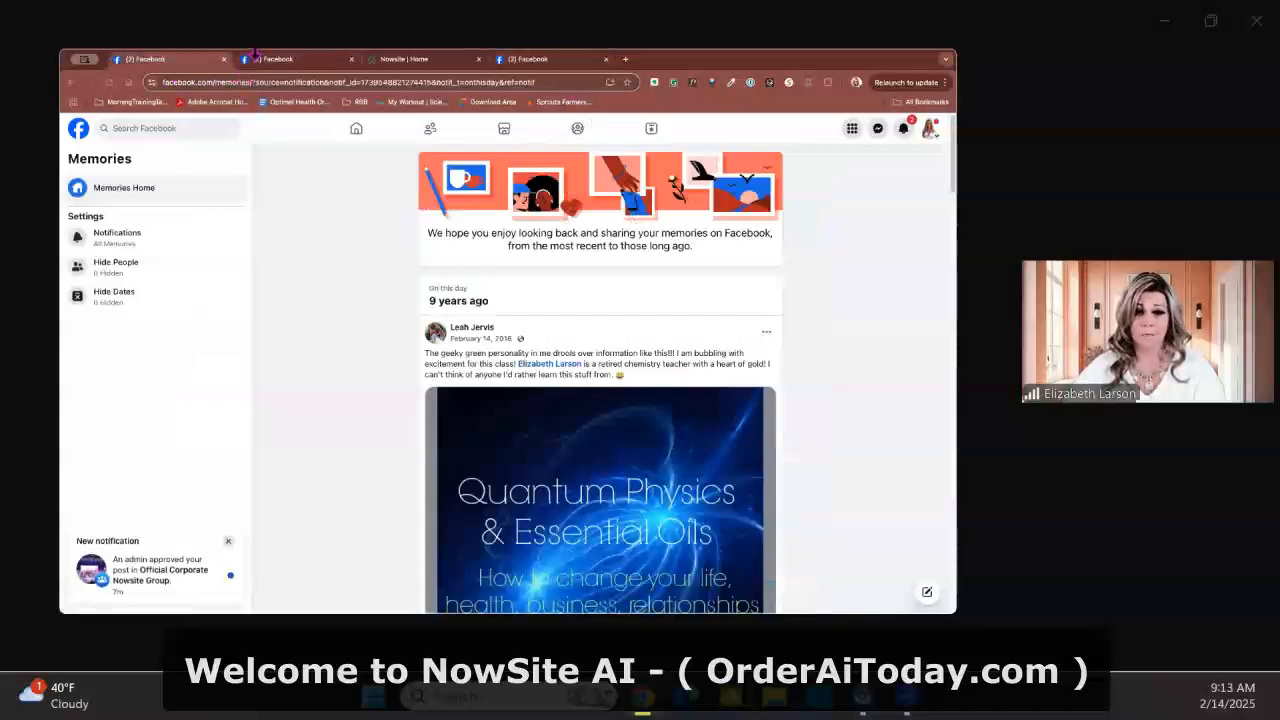
left_click(256, 58)
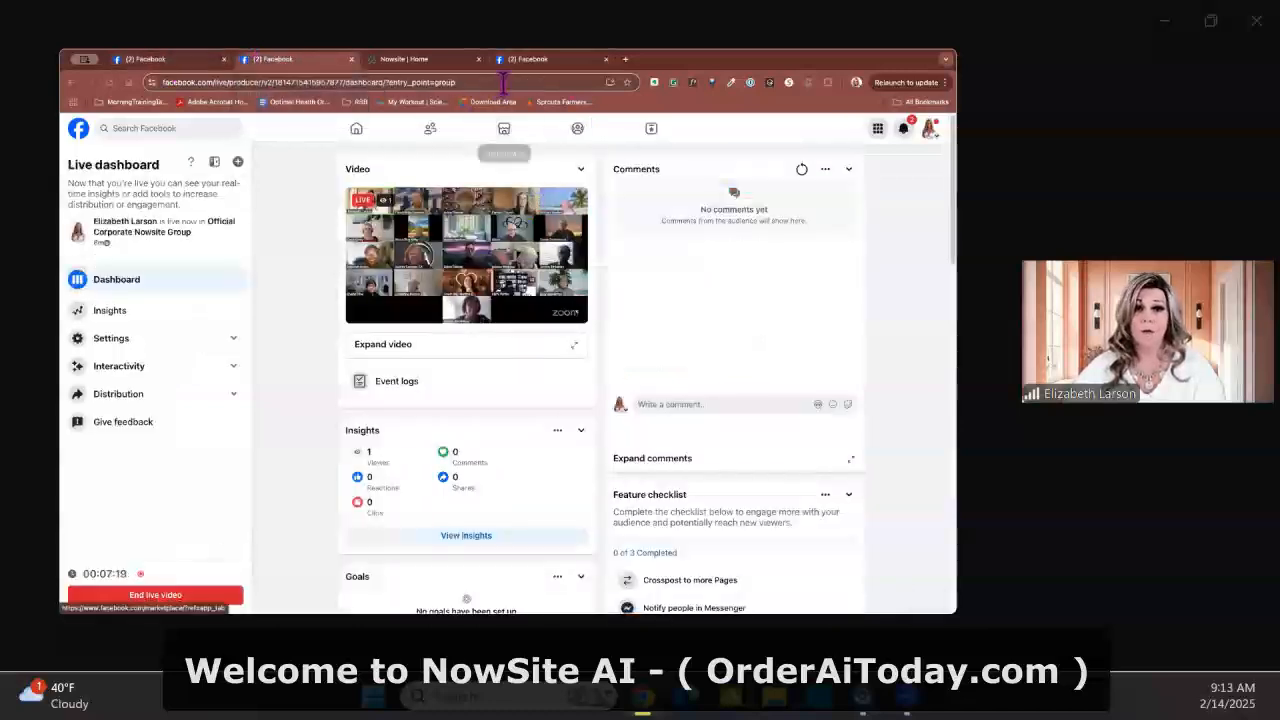
key("ctrl+Tab")
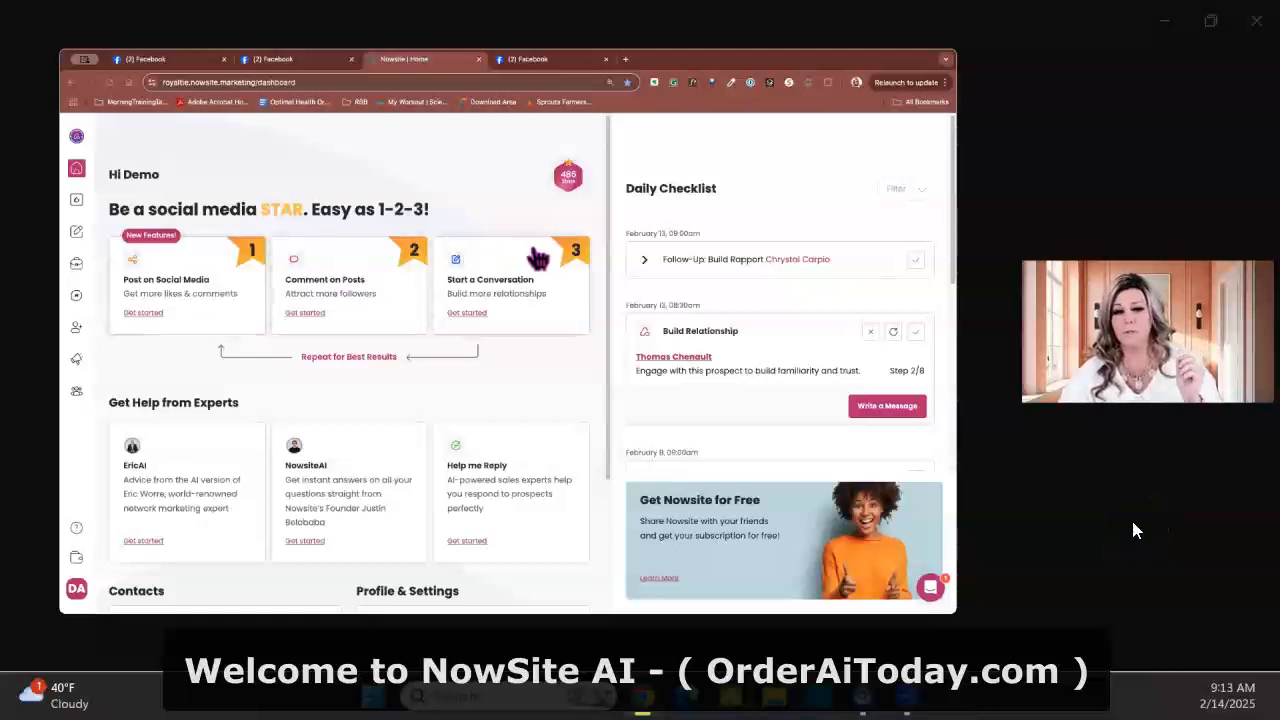
left_click(245, 316)
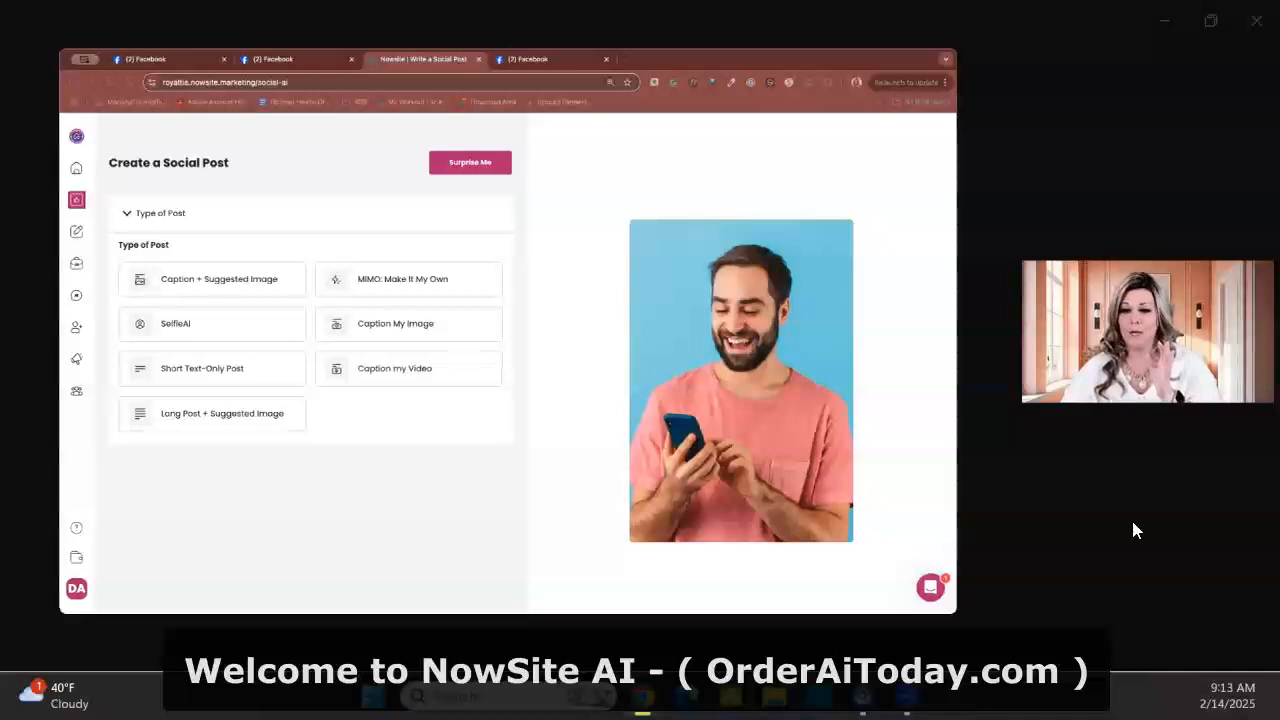
left_click(238, 287)
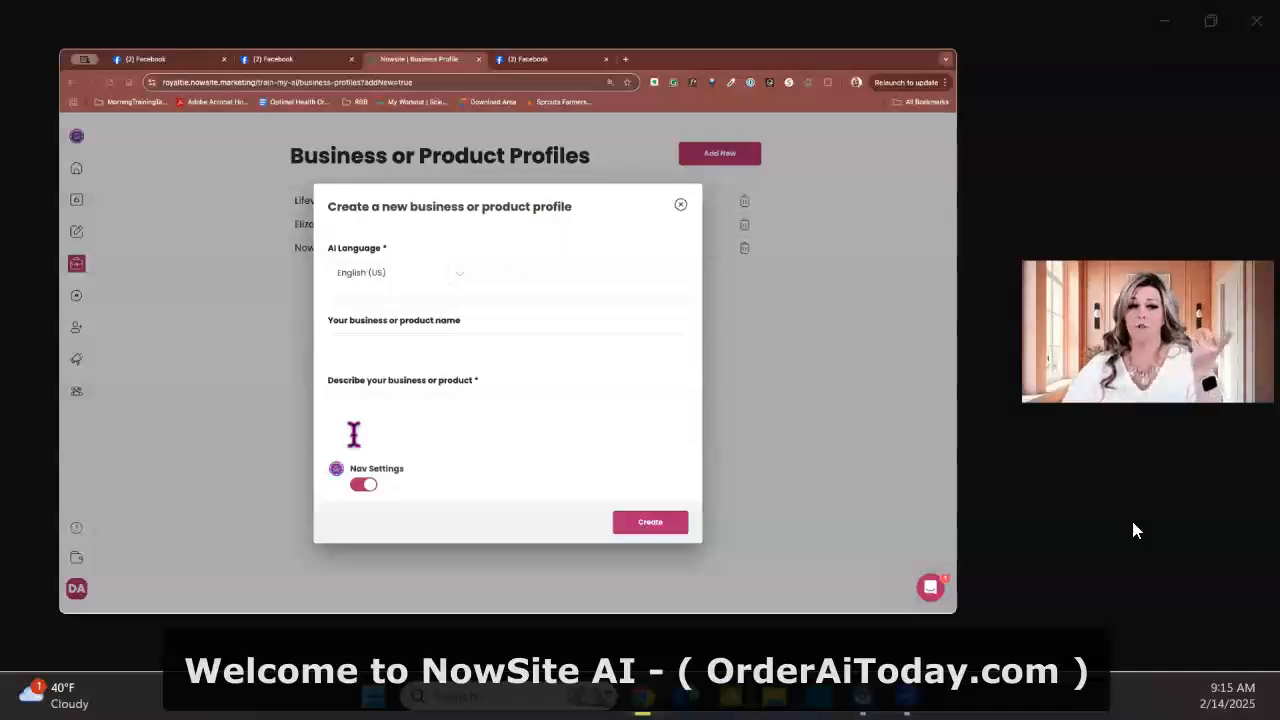
Enter Youngevity as the name of the new business or product profile
left_click(531, 403)
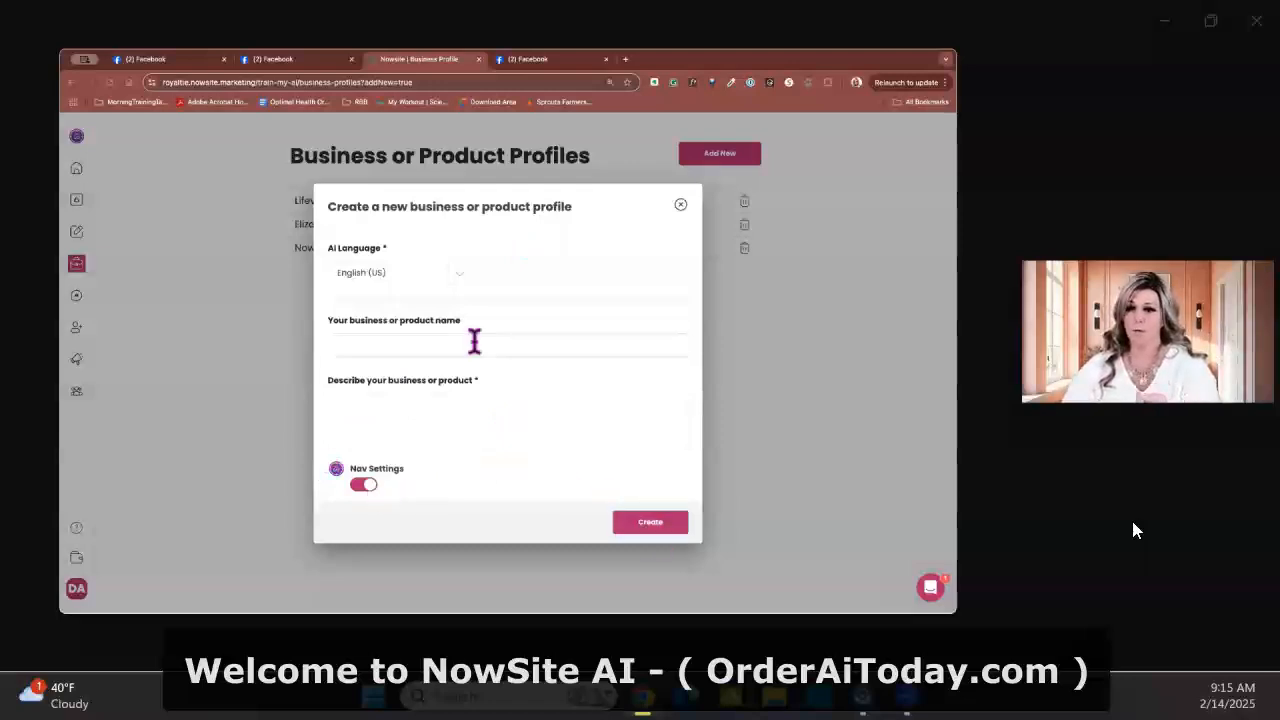
left_click(395, 340)
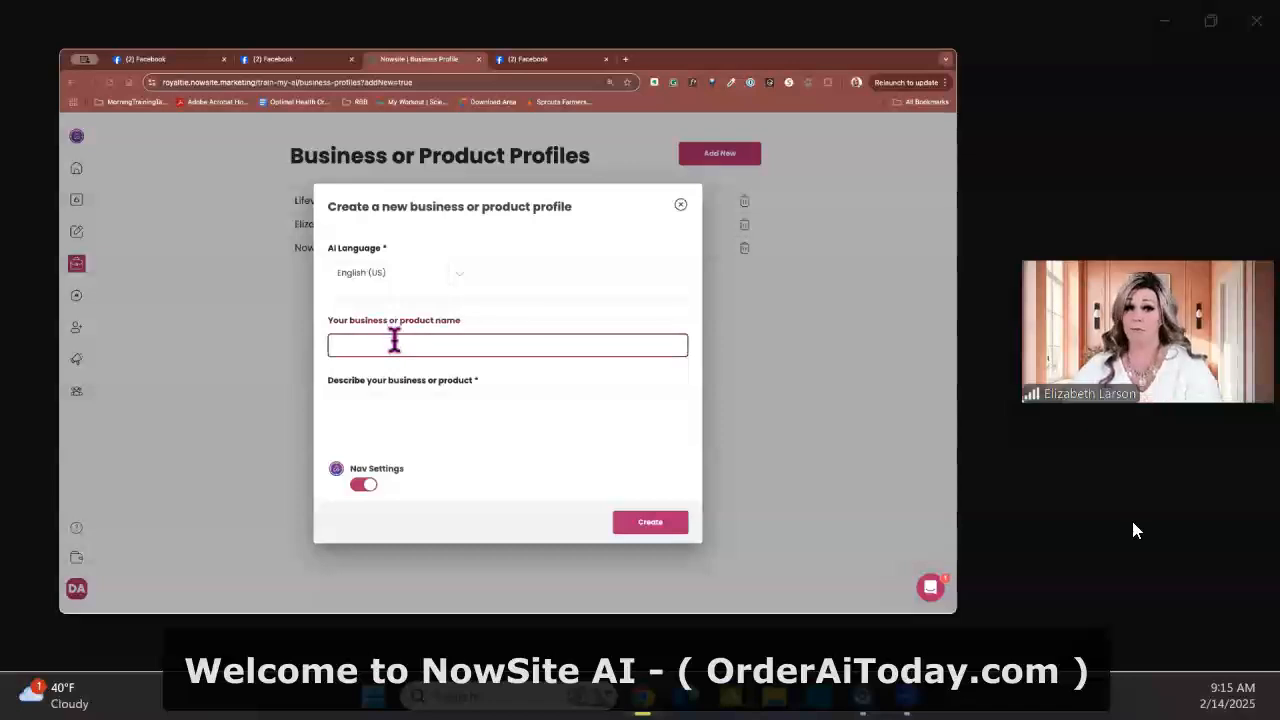
type("Youn")
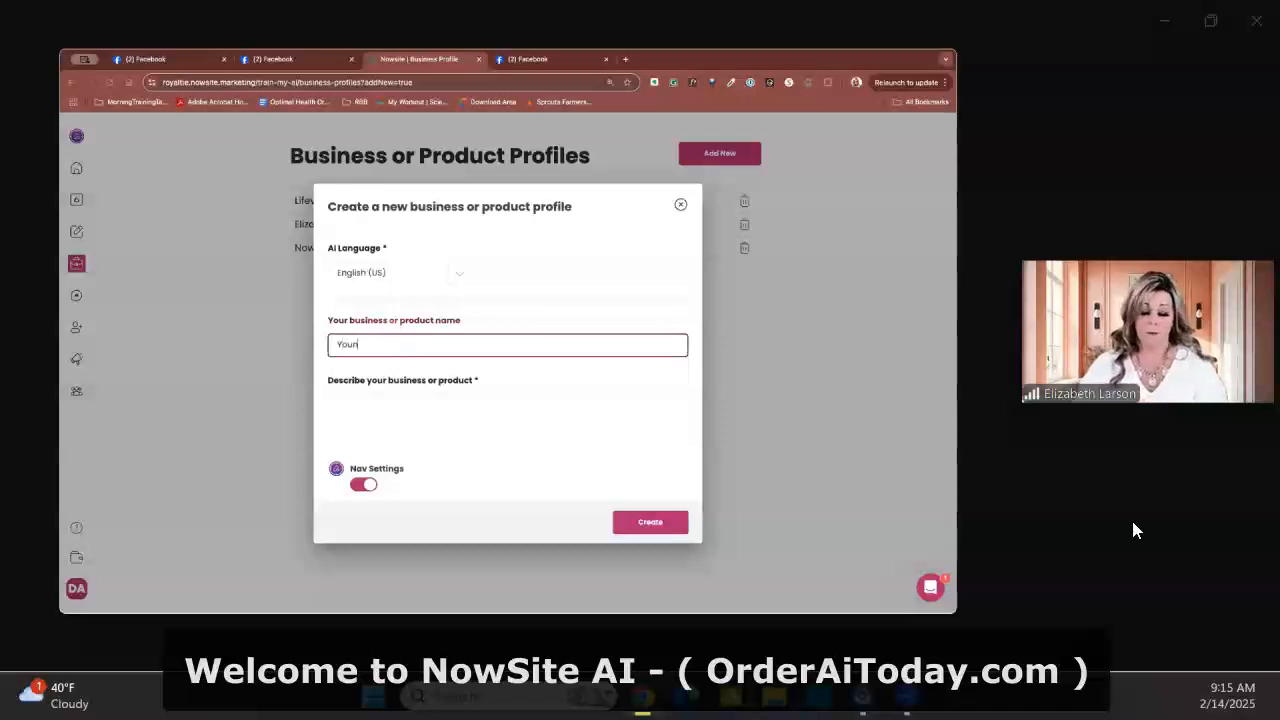
type("gevity")
Begin the profile's business description with the sentence "I am a distributor with young Jevity."
key("Tab")
type("I am a distributor with young")
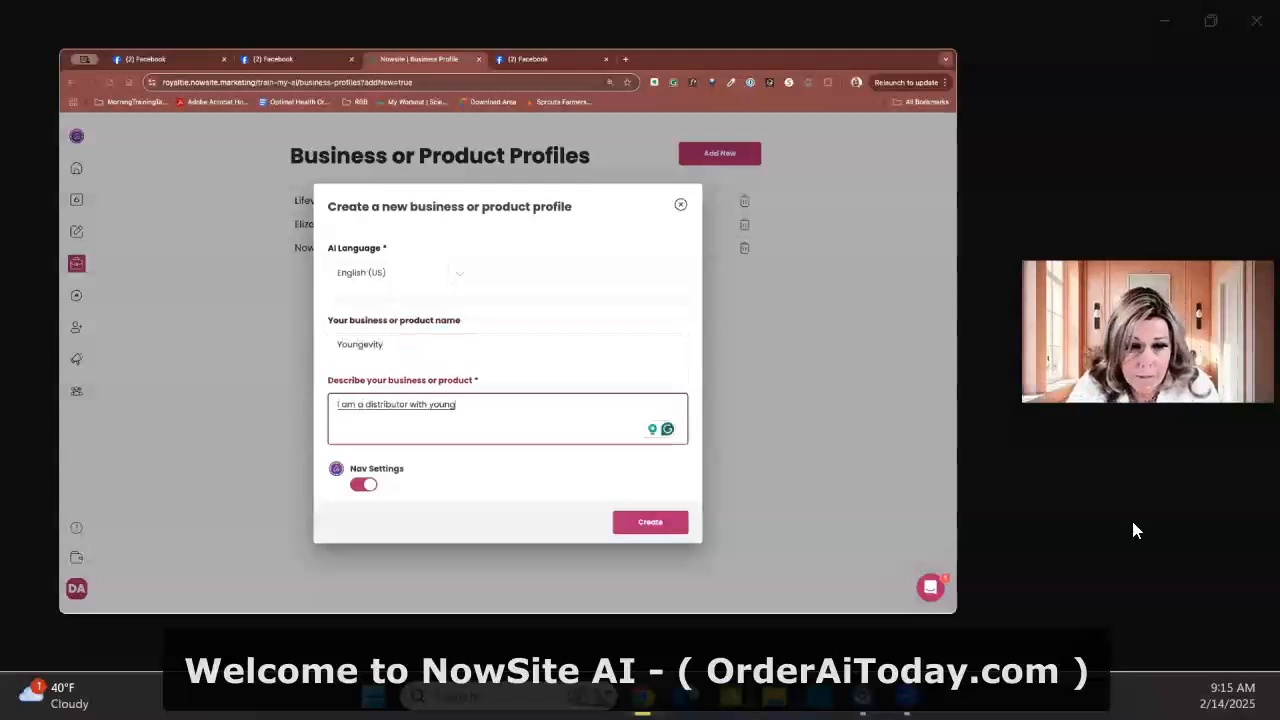
type(" Jevity. Young Gev")
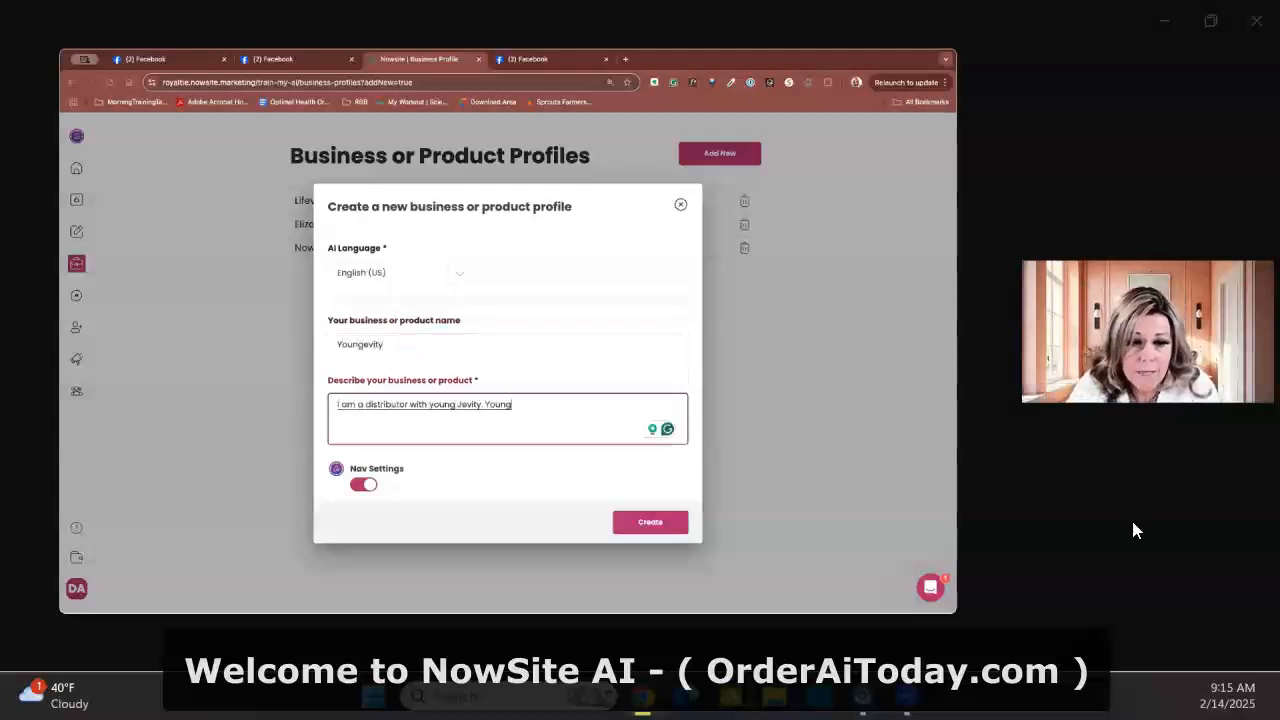
key("BackSpace")
key("BackSpace")
key("BackSpace")
Continue the business description with "Young Jevity is a health and wellness company. That's based on the principles of Dr. Wick."
type("Jevity is a health and wellness")
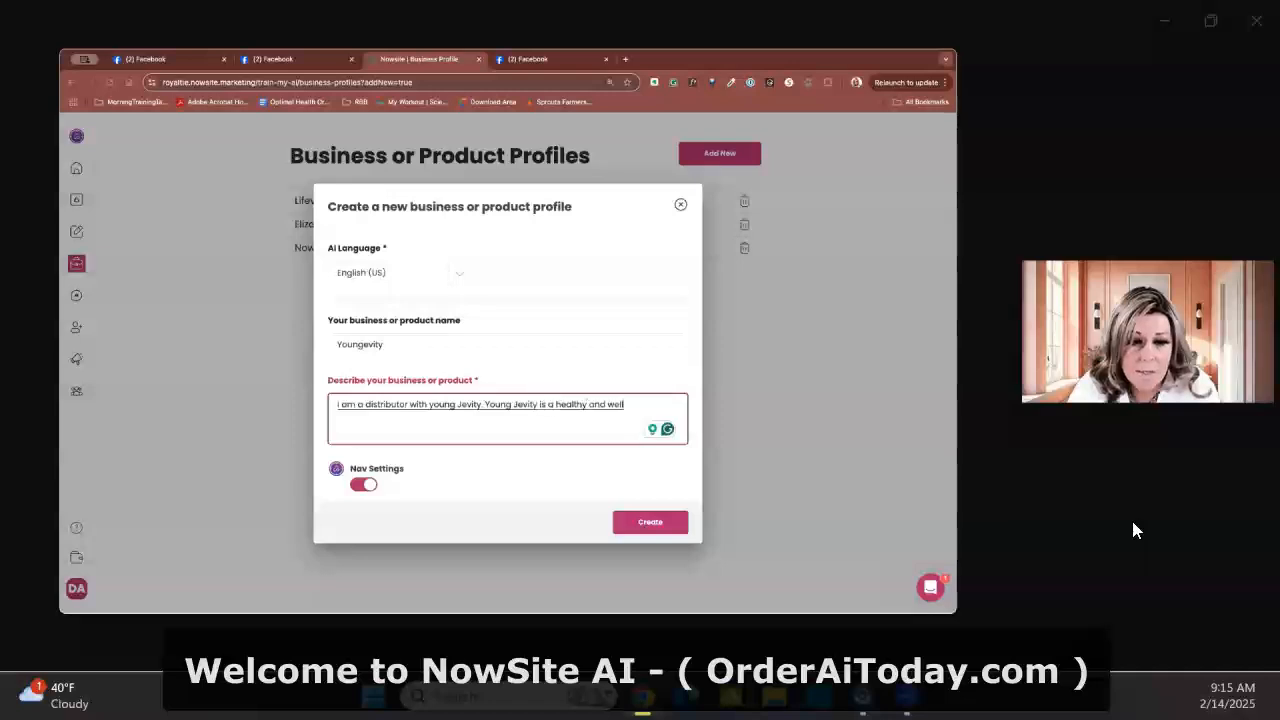
type(" company.")
key("BackSpace")
type("health and wellness company. That's based on the principles of Dr. wal")
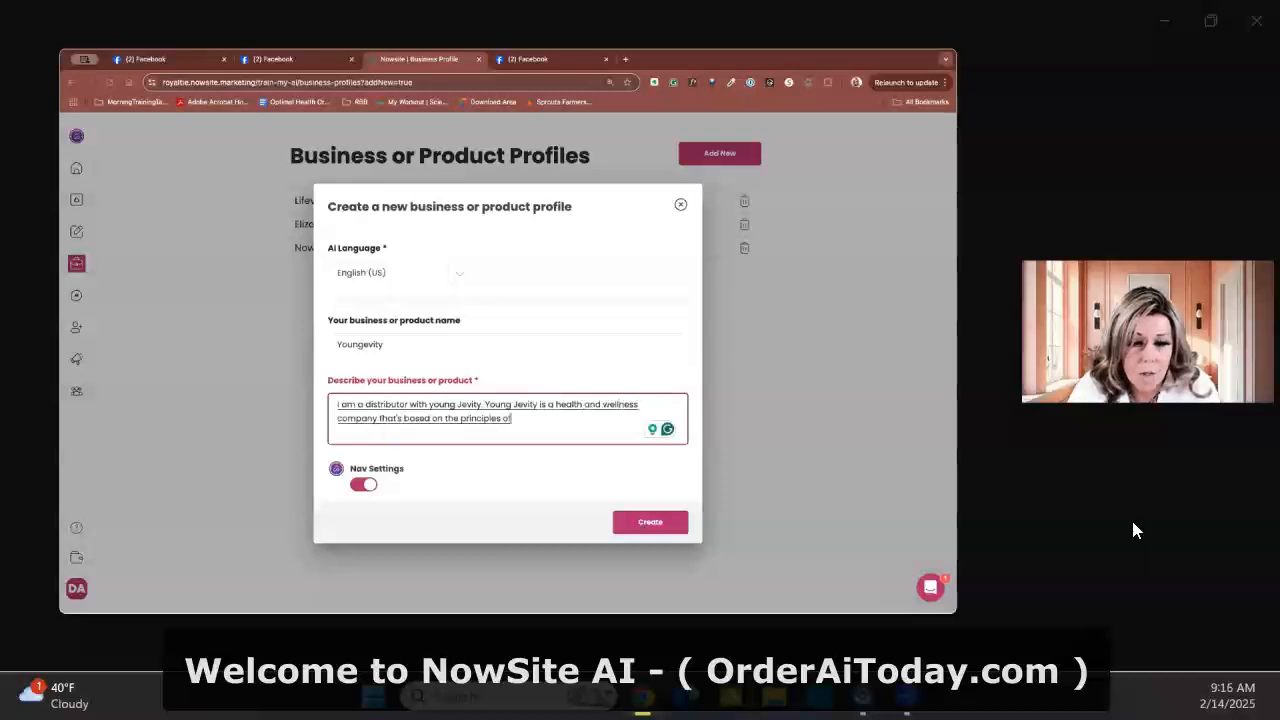
key("BackSpace")
key("BackSpace")
key("BackSpace")
type("Wick.")
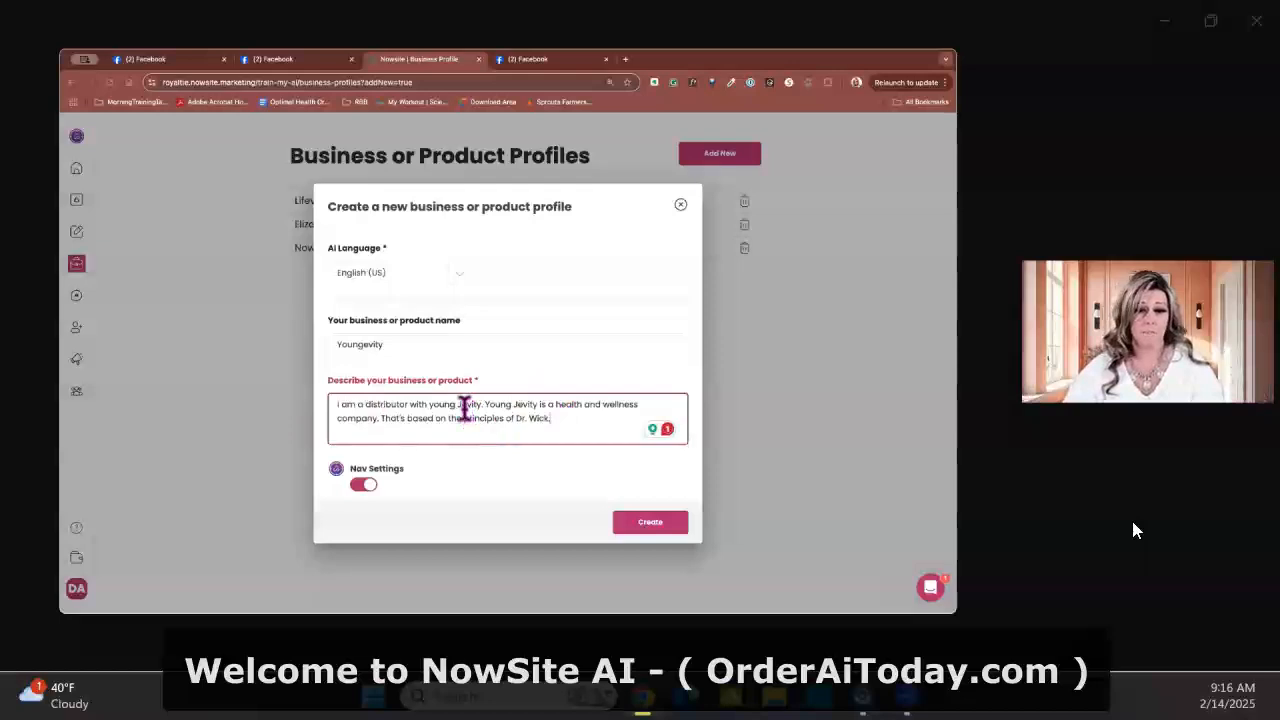
Correct the company name in the description's first sentence to "Youngevity"
left_click_drag(462, 407, 430, 406)
type("Youngevity")
key("Right")
key("Right")
key("Right")
key("Right")
key("Right")
key("BackSpace")
key("BackSpace")
key("BackSpace")
key("BackSpace")
key("BackSpace")
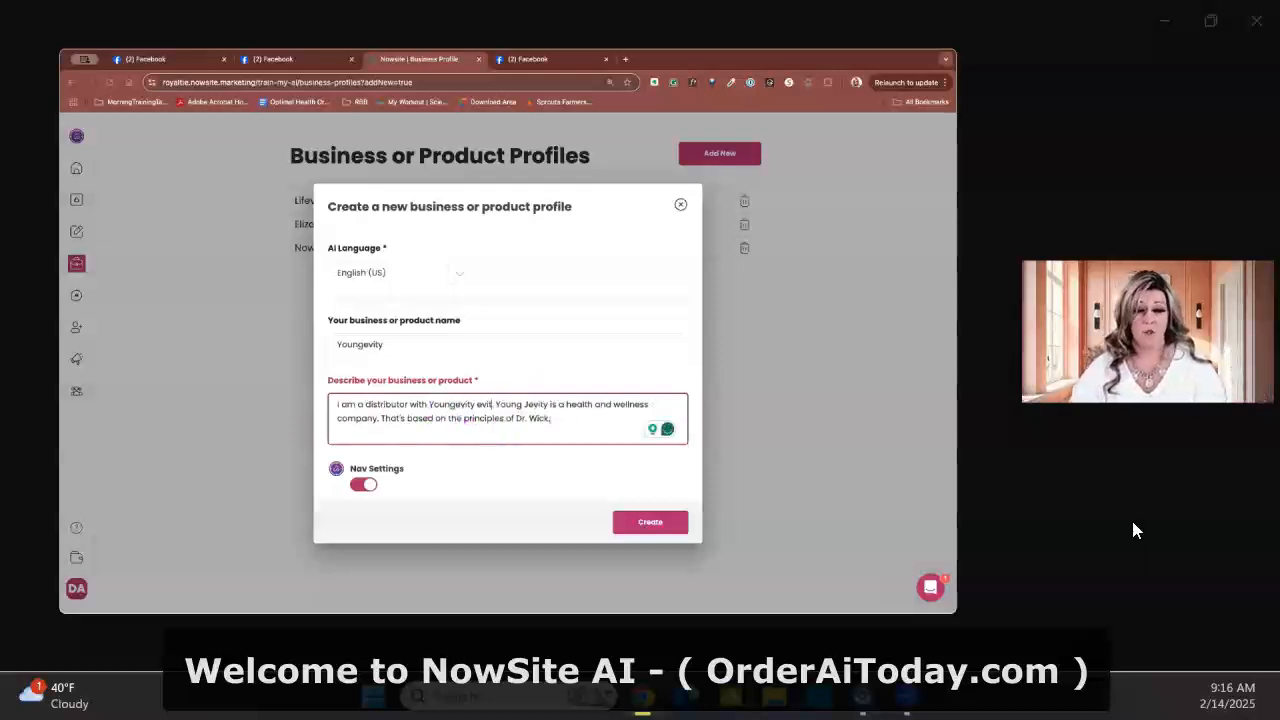
key("BackSpace")
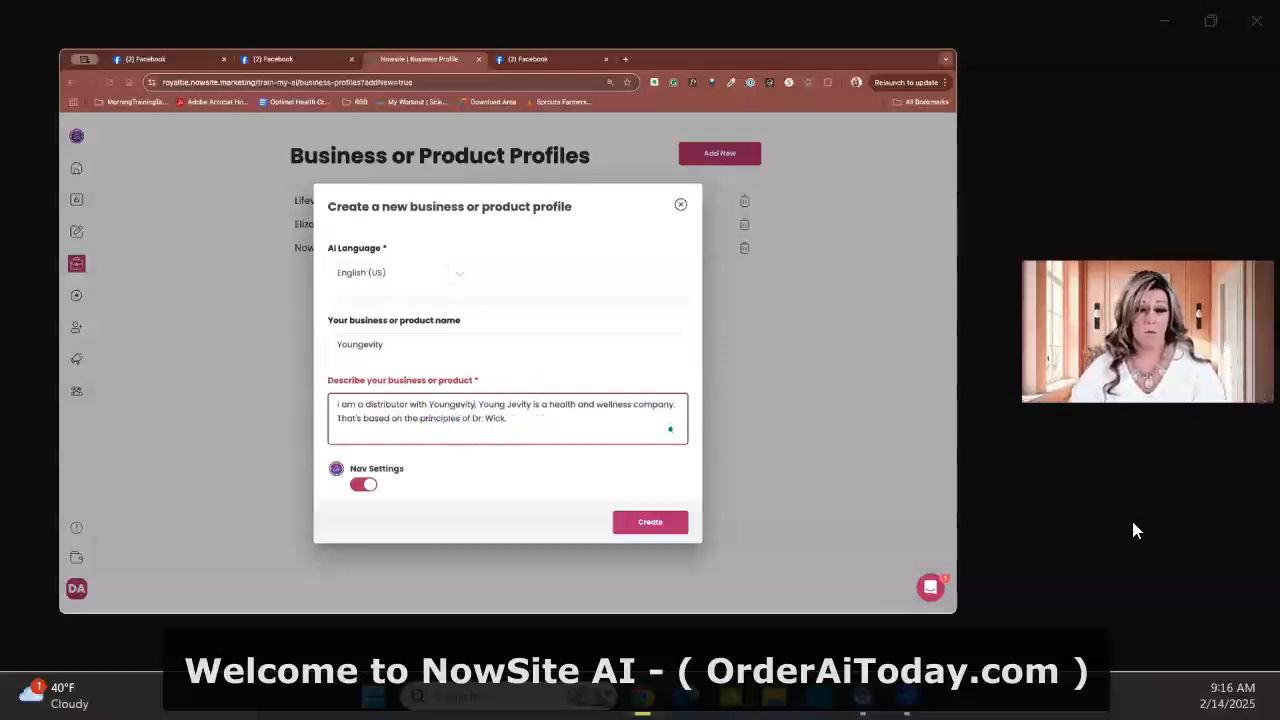
Correct the company name in the description's second sentence to "Youngevity" and turn off Nav Settings
left_click(533, 408)
key("BackSpace")
key("BackSpace")
key("BackSpace")
key("BackSpace")
key("BackSpace")
key("BackSpace")
key("BackSpace")
type("jevity")
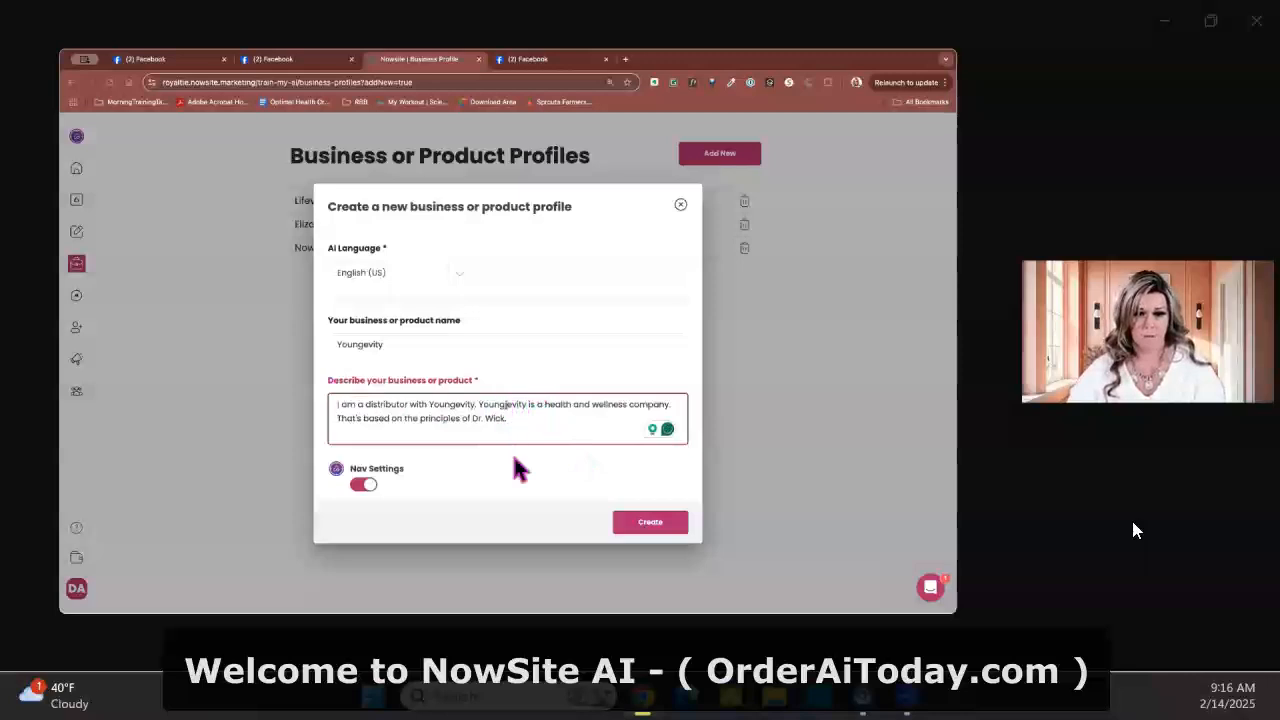
key("BackSpace")
type("g")
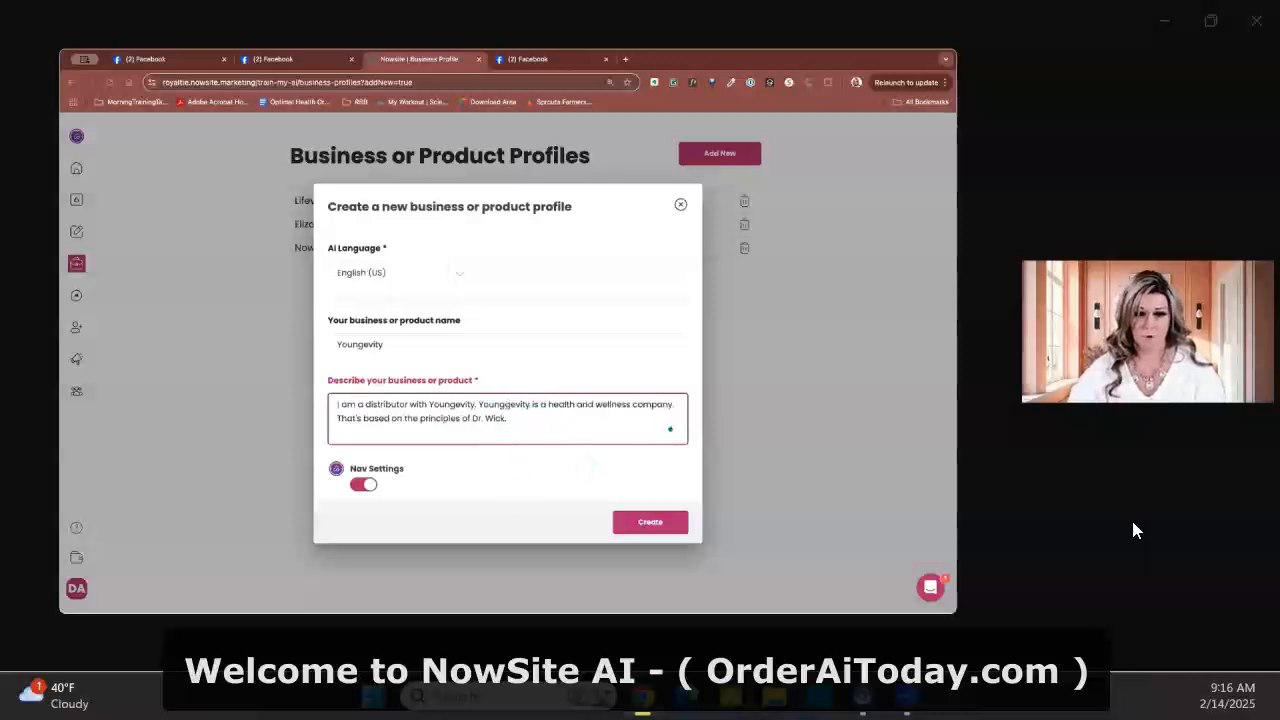
key("BackSpace")
left_click(511, 485)
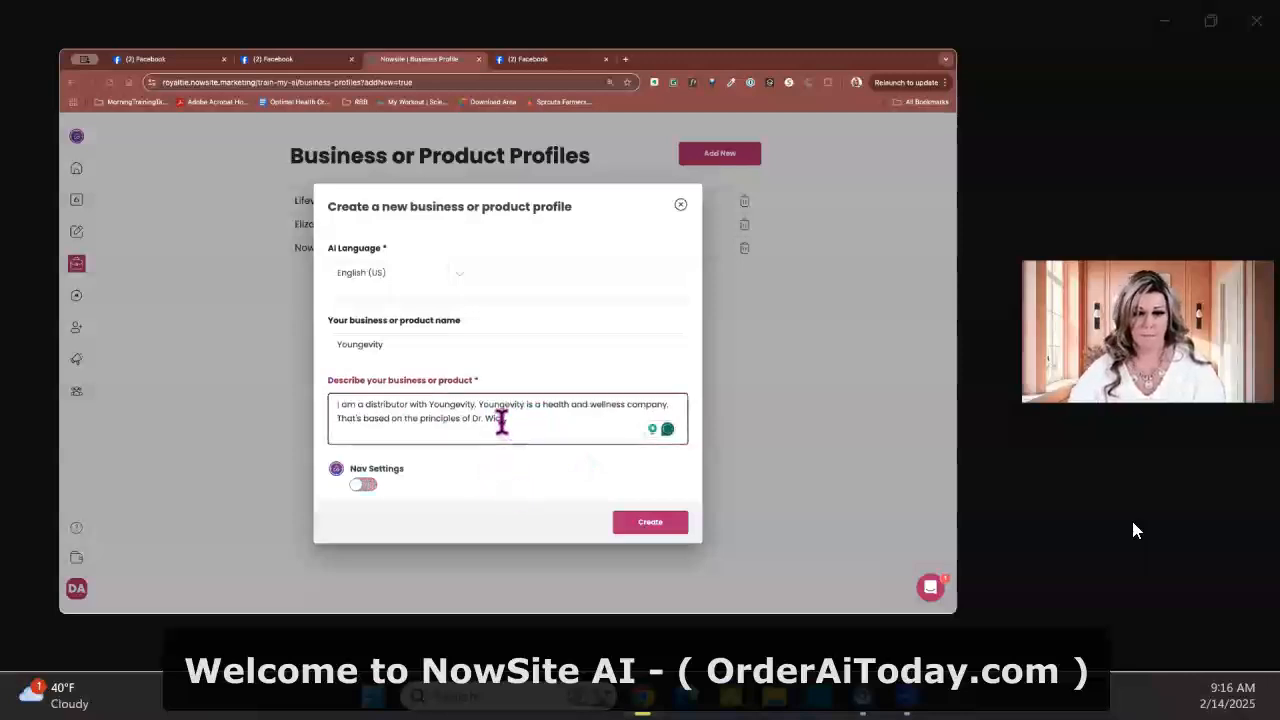
Correct the doctor's name at the end of the business description to "Wallach"
left_click_drag(490, 419, 508, 421)
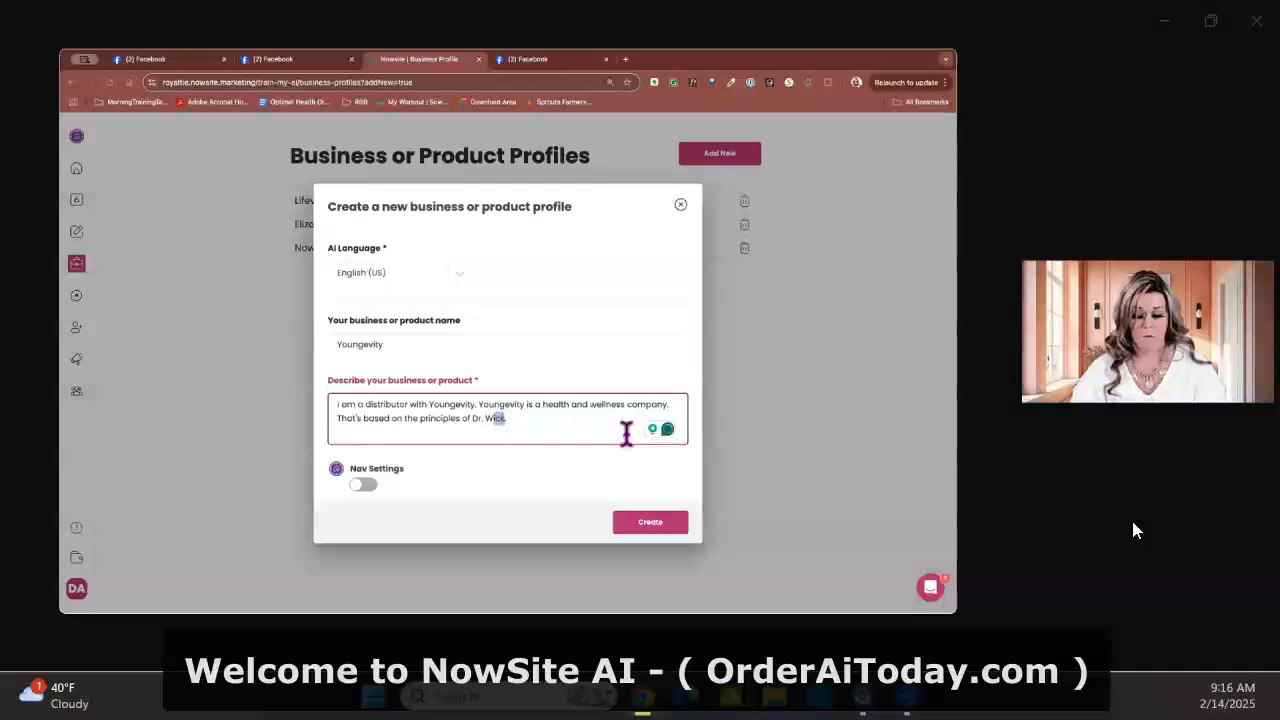
type("allach")
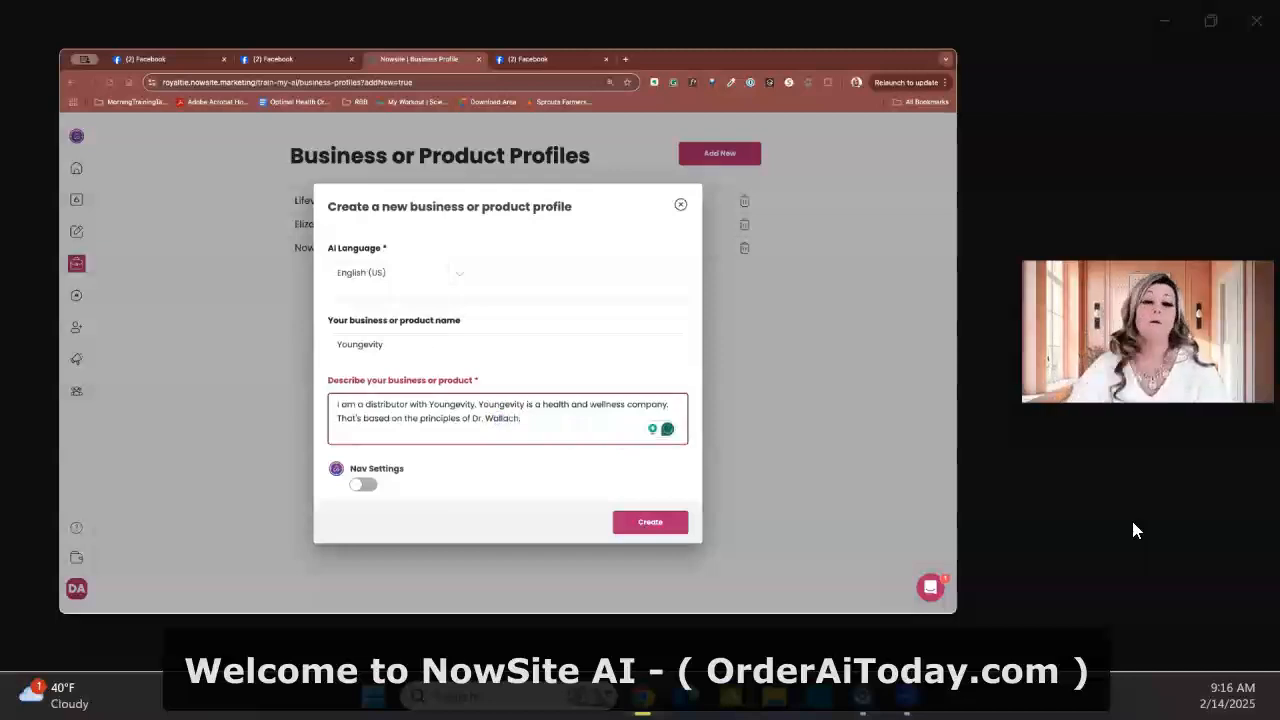
Turn on Nav Settings and create the Youngevity business profile
left_click(517, 492)
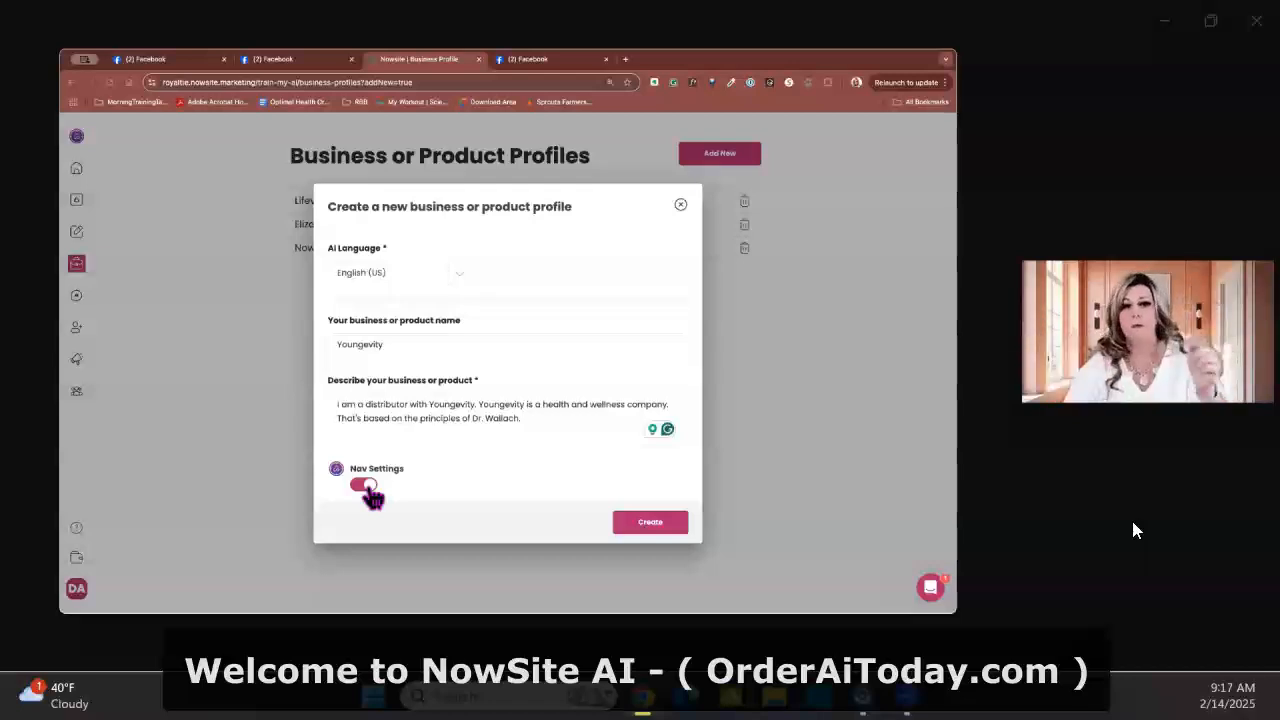
left_click(658, 530)
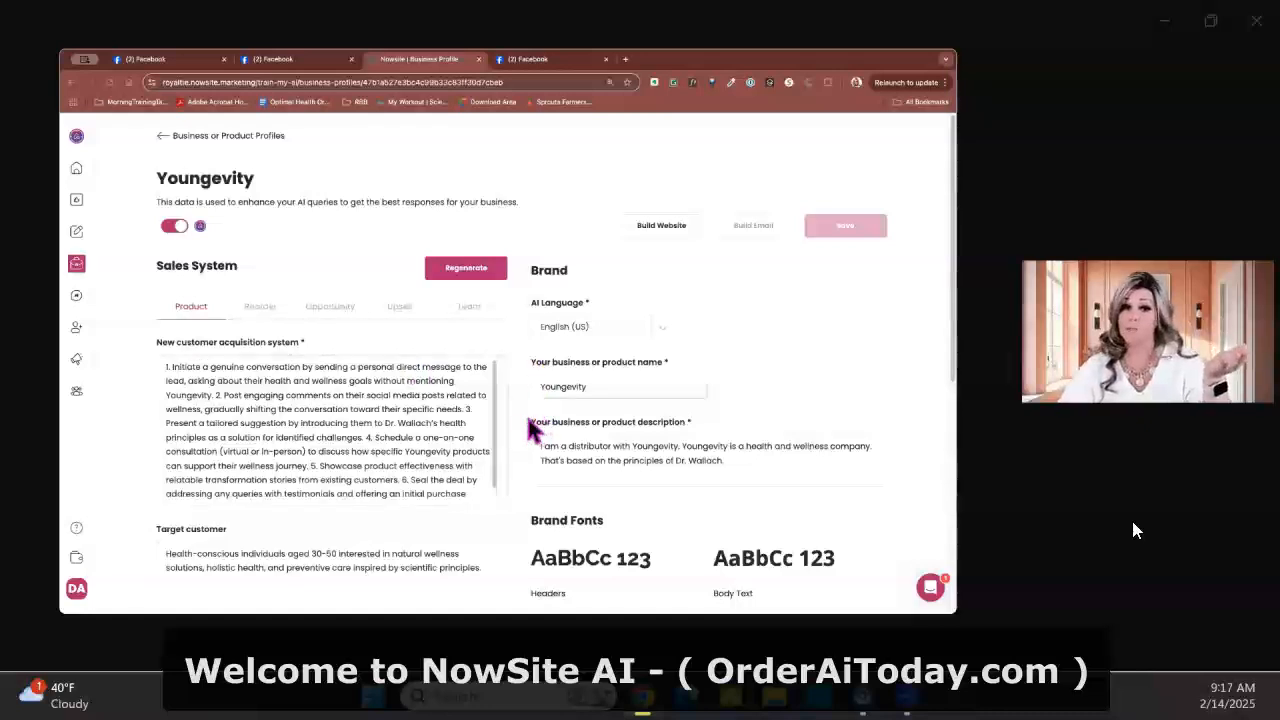
Change the age range in the Youngevity profile's target customer text to 40-70
scroll(510, 411, "down", 1)
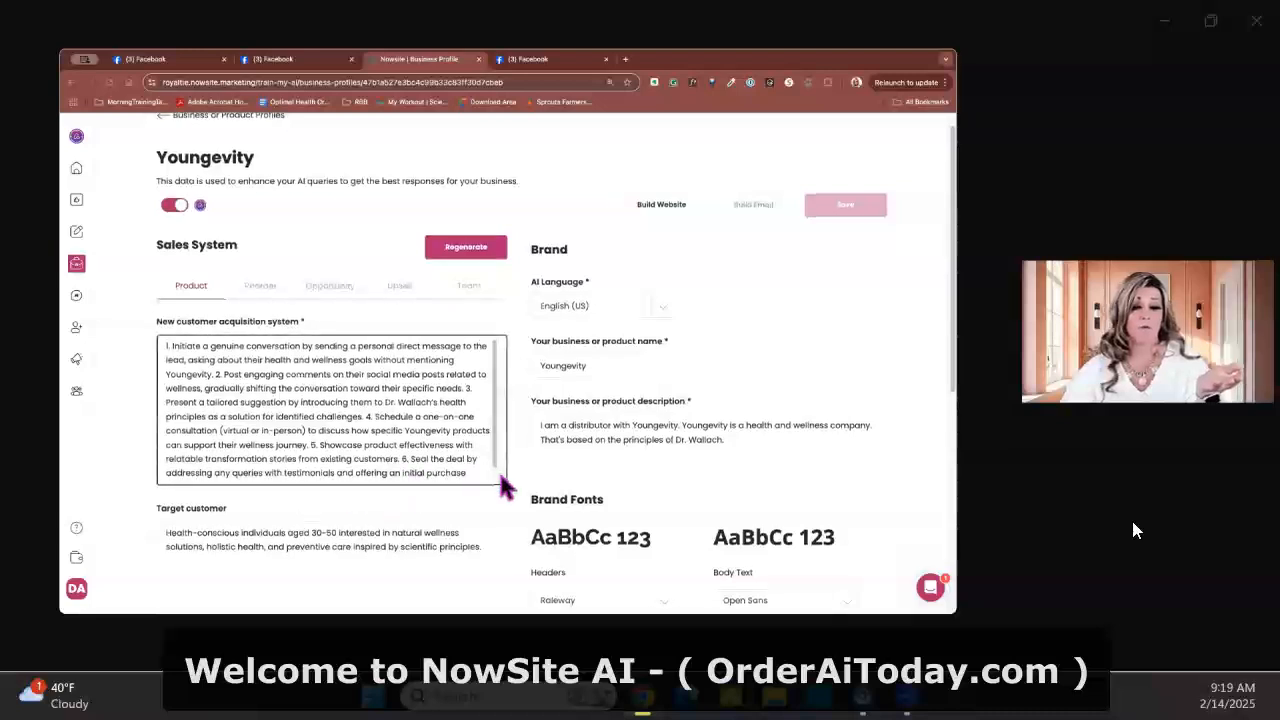
scroll(457, 449, "down", 3)
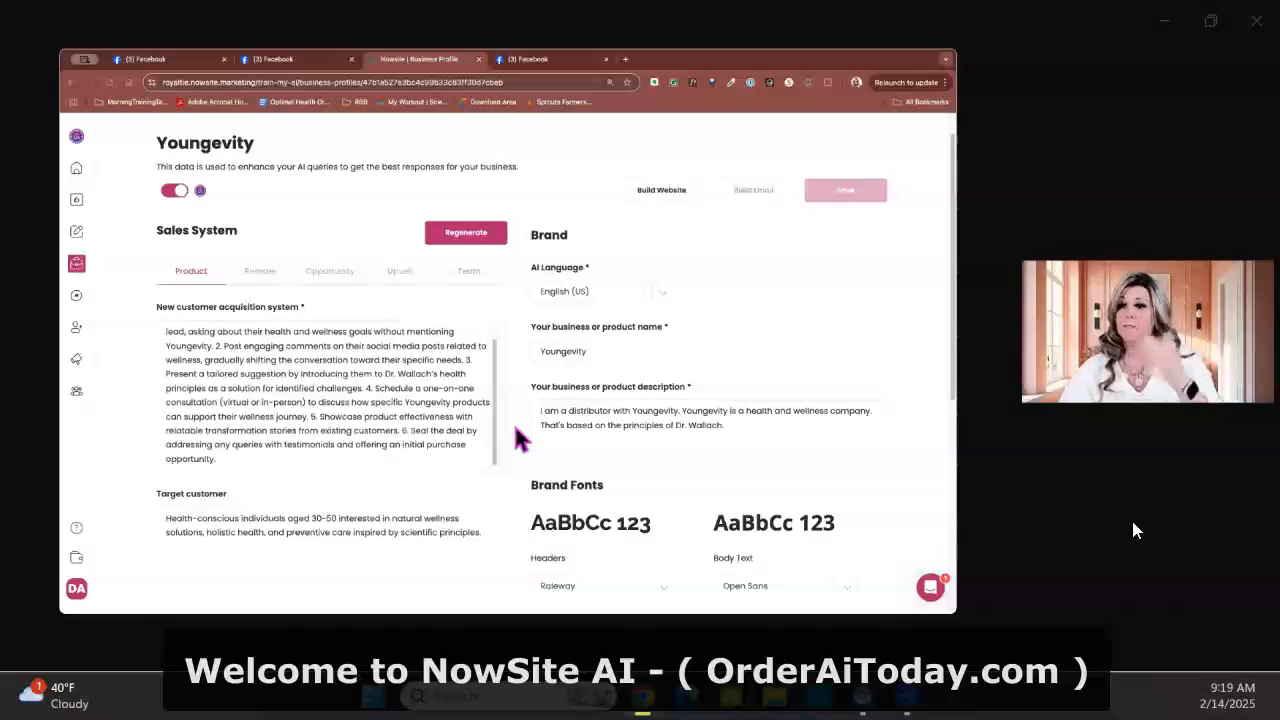
left_click(306, 569)
scroll(400, 529, "down", 1)
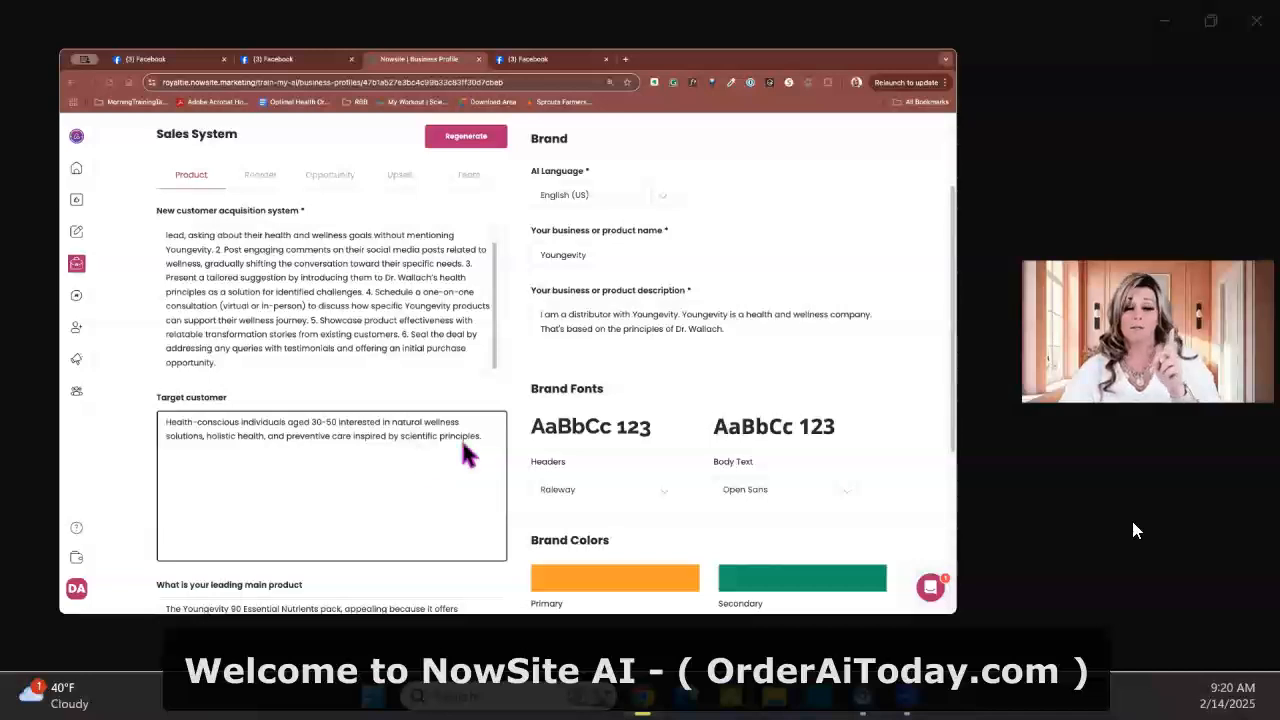
scroll(487, 457, "up", 1)
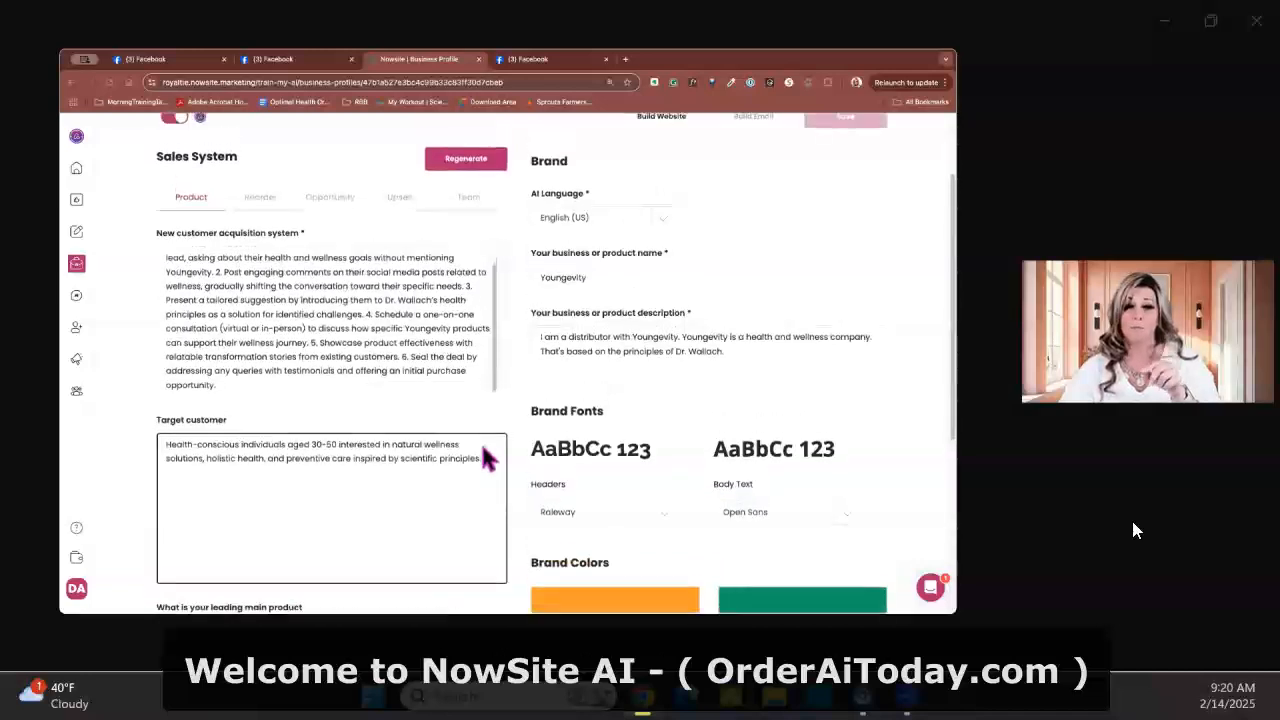
scroll(486, 452, "down", 1)
left_click(334, 411)
left_click(316, 407)
key("BackSpace")
type("4")
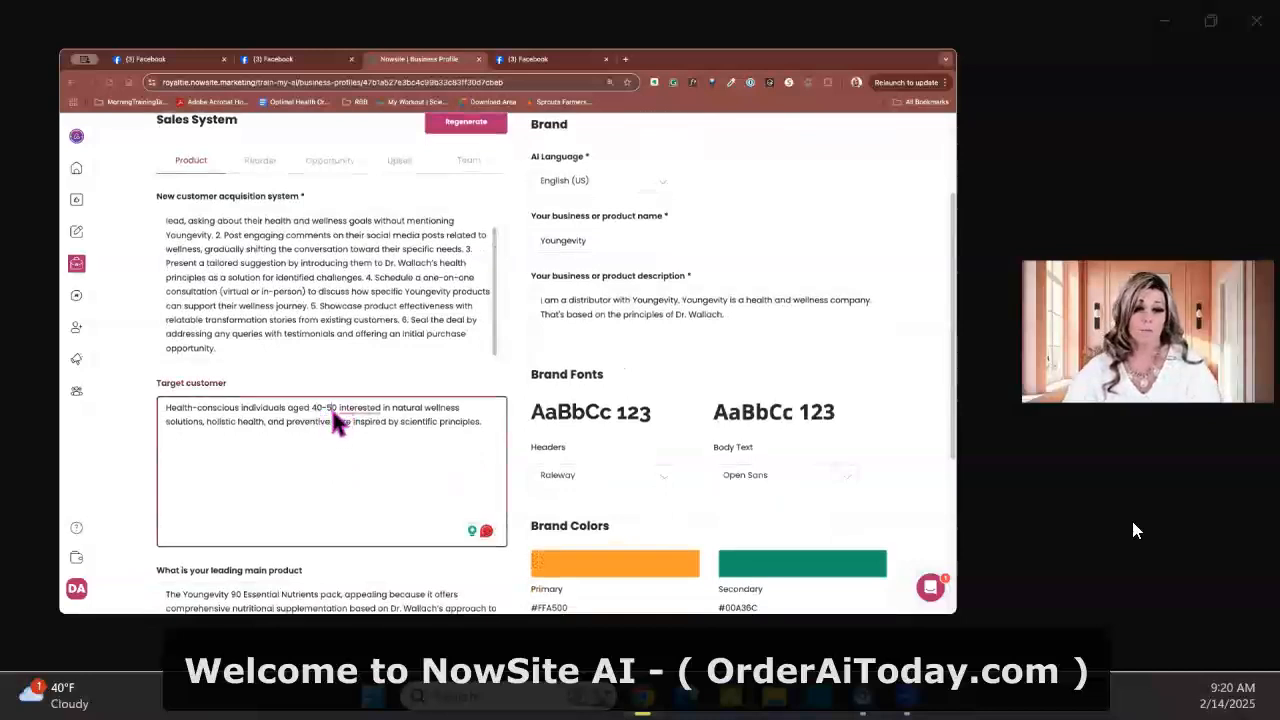
left_click(331, 408)
key("BackSpace")
type("7")
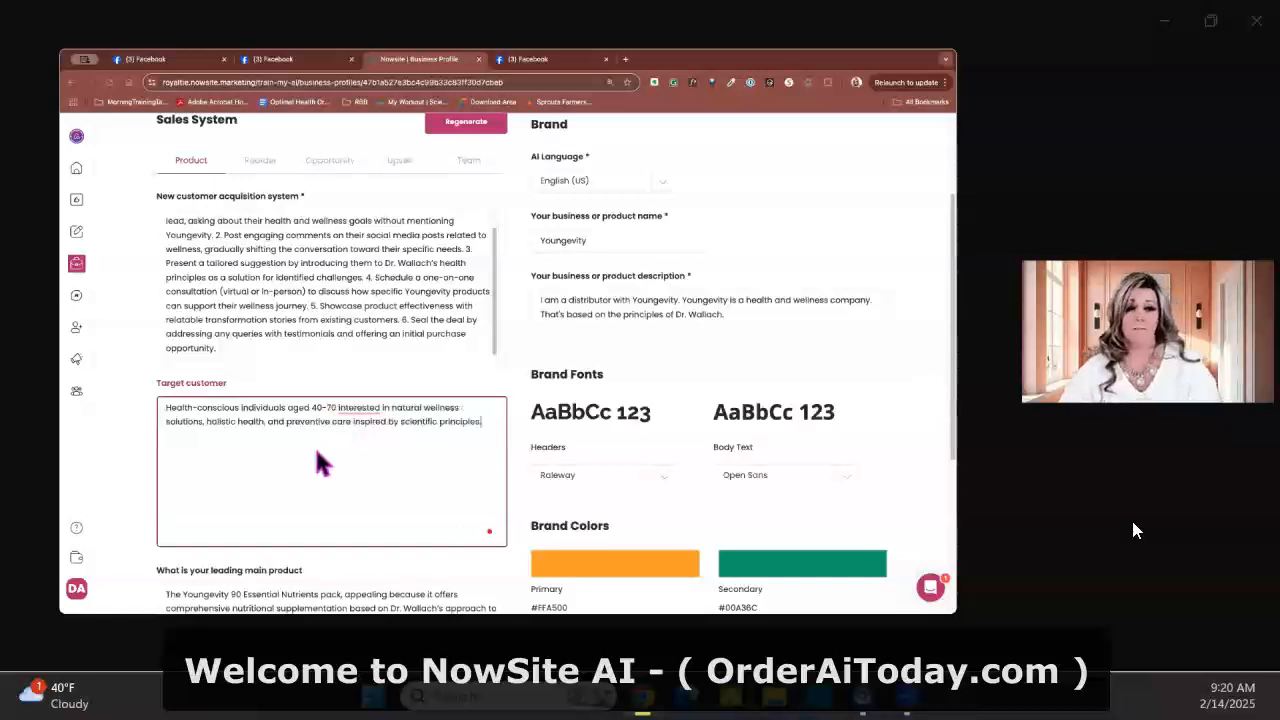
scroll(316, 451, "up", 1)
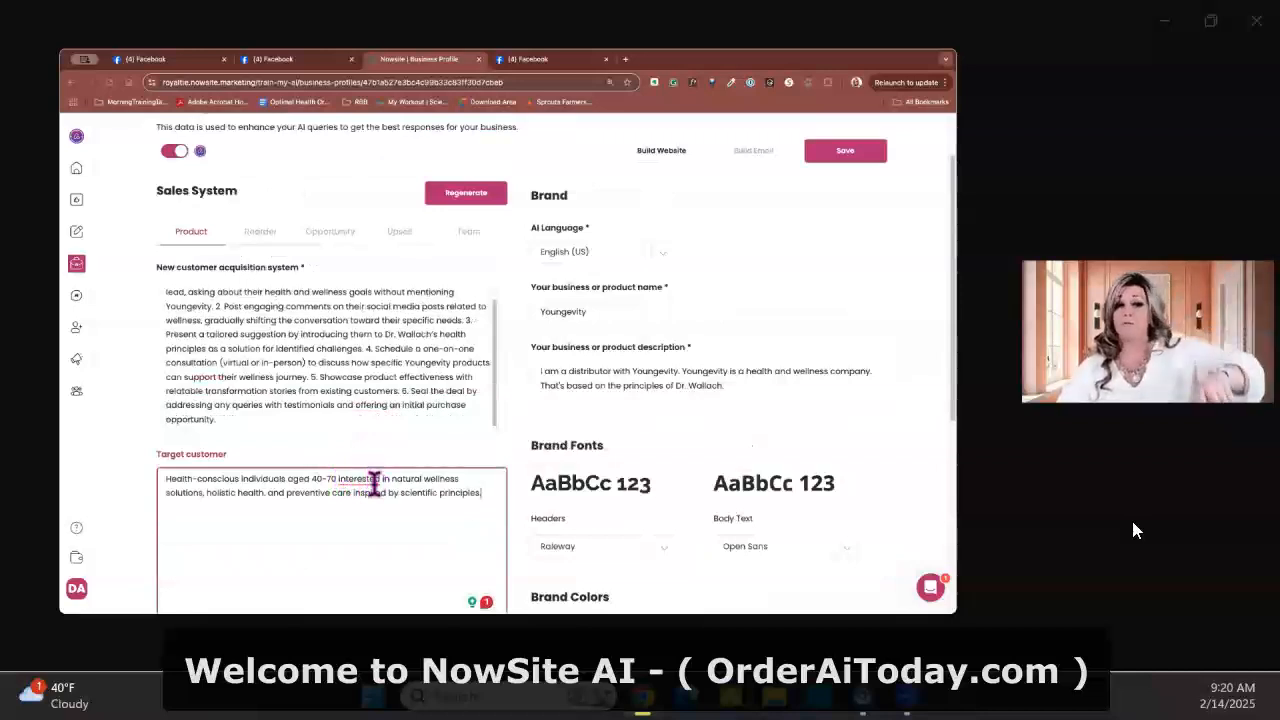
left_click(371, 480)
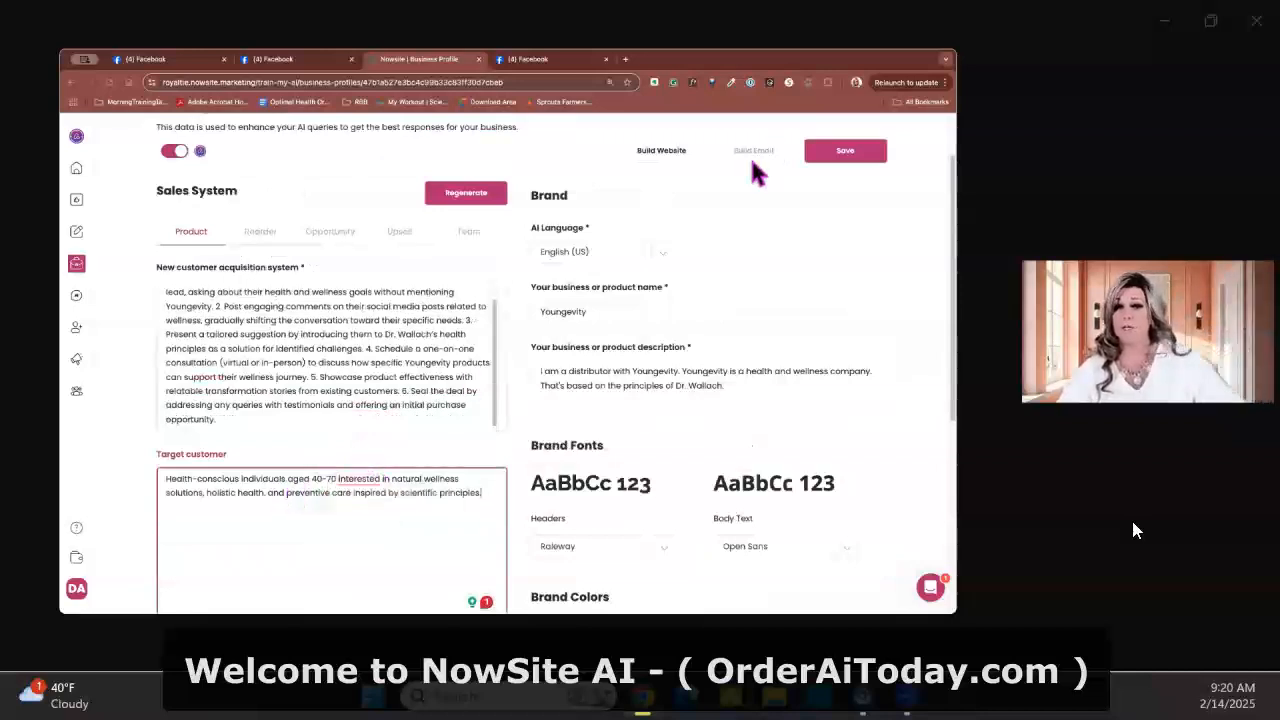
left_click(834, 158)
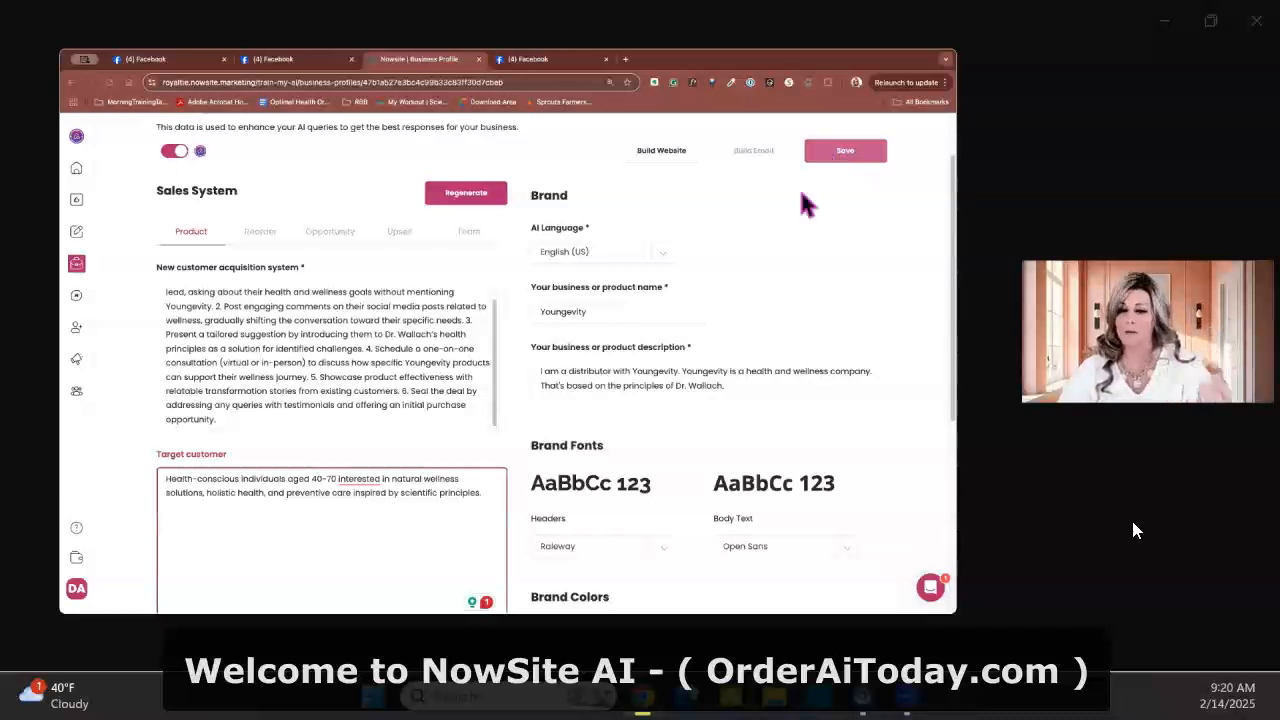
Change the secondary brand color to the green #40a300
scroll(677, 294, "down", 3)
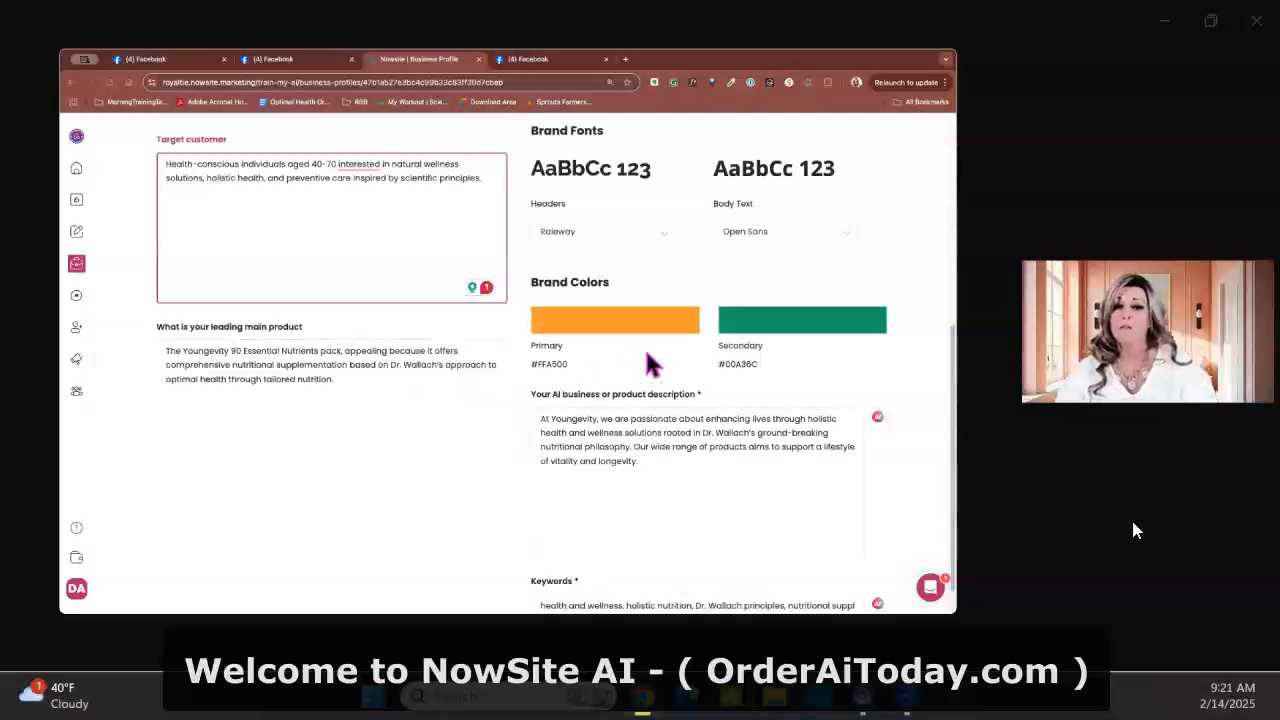
left_click(615, 320)
left_click(790, 322)
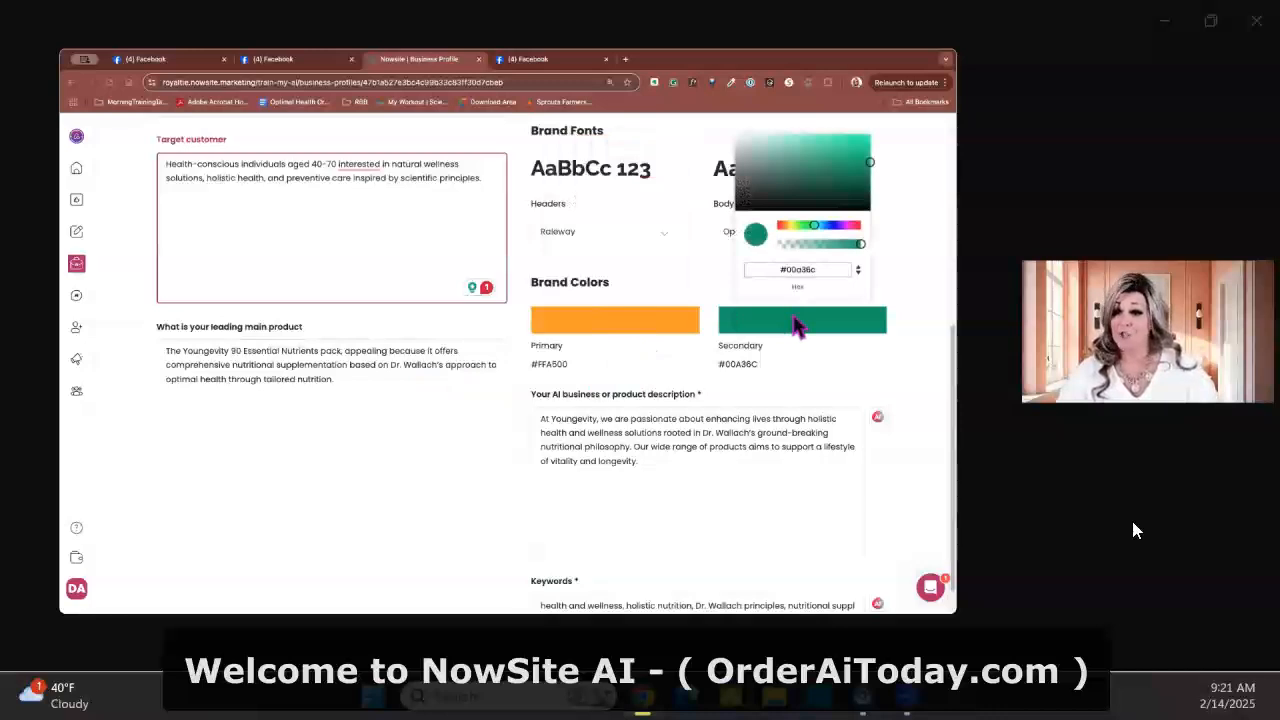
left_click(687, 319)
left_click(776, 326)
left_click(833, 228)
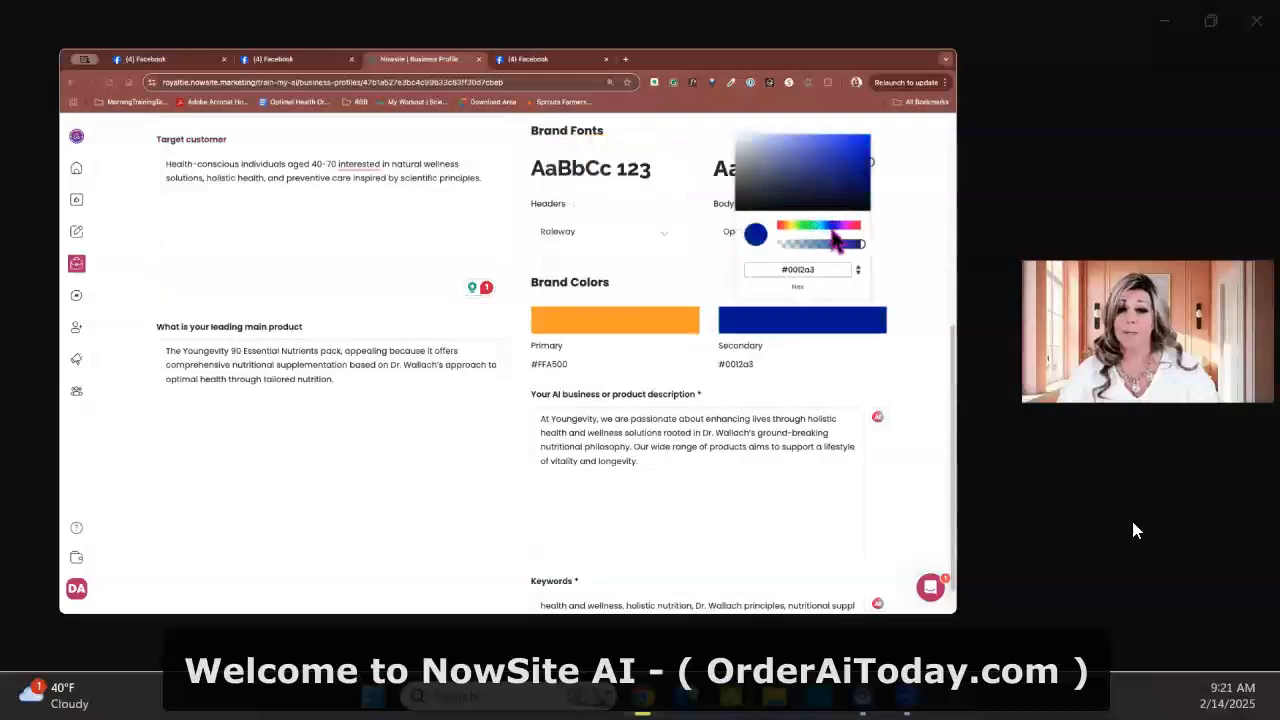
left_click_drag(832, 229, 800, 231)
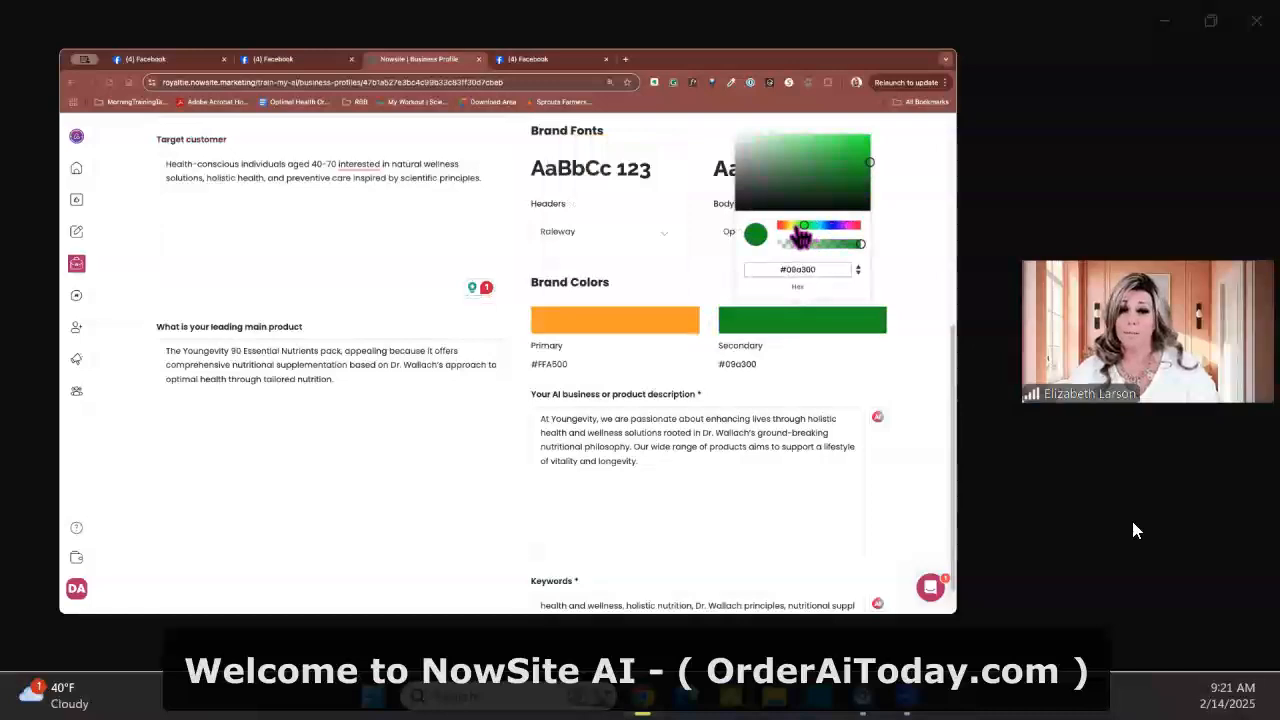
left_click(918, 282)
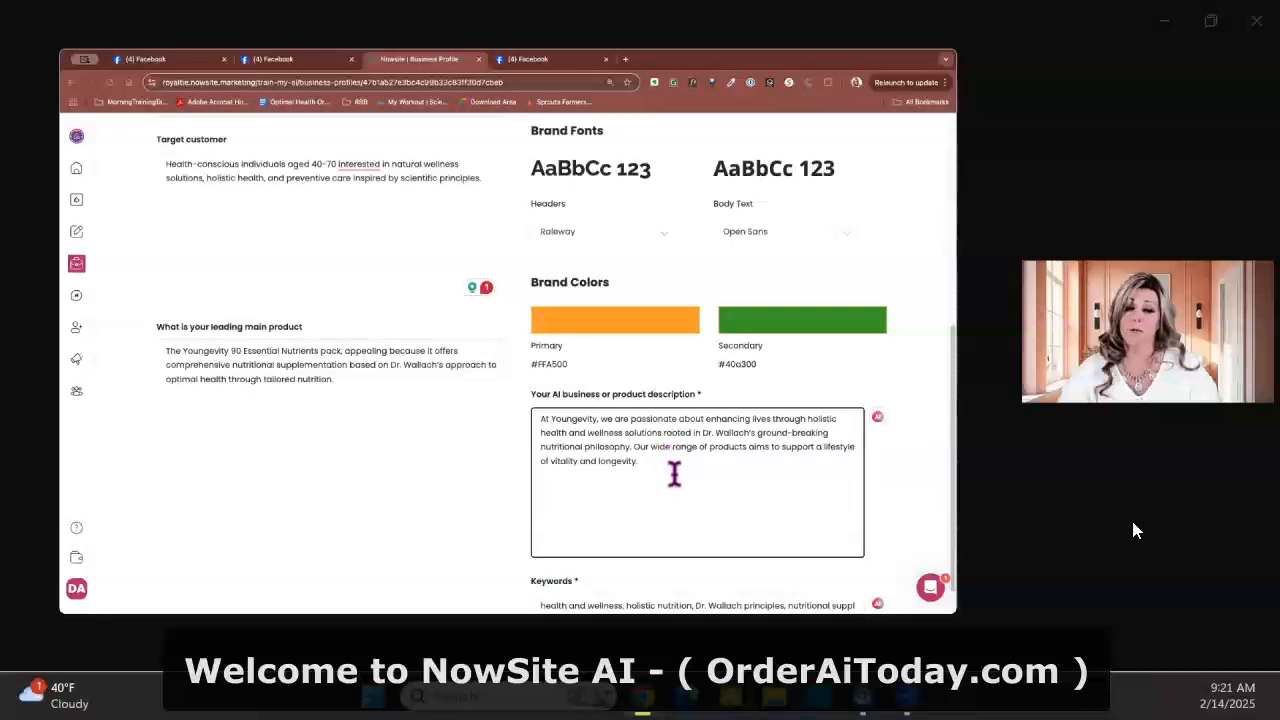
Save the Youngevity profile changes, accepting the regeneration warning, and return to the list of business or product profiles
left_click_drag(631, 458, 595, 470)
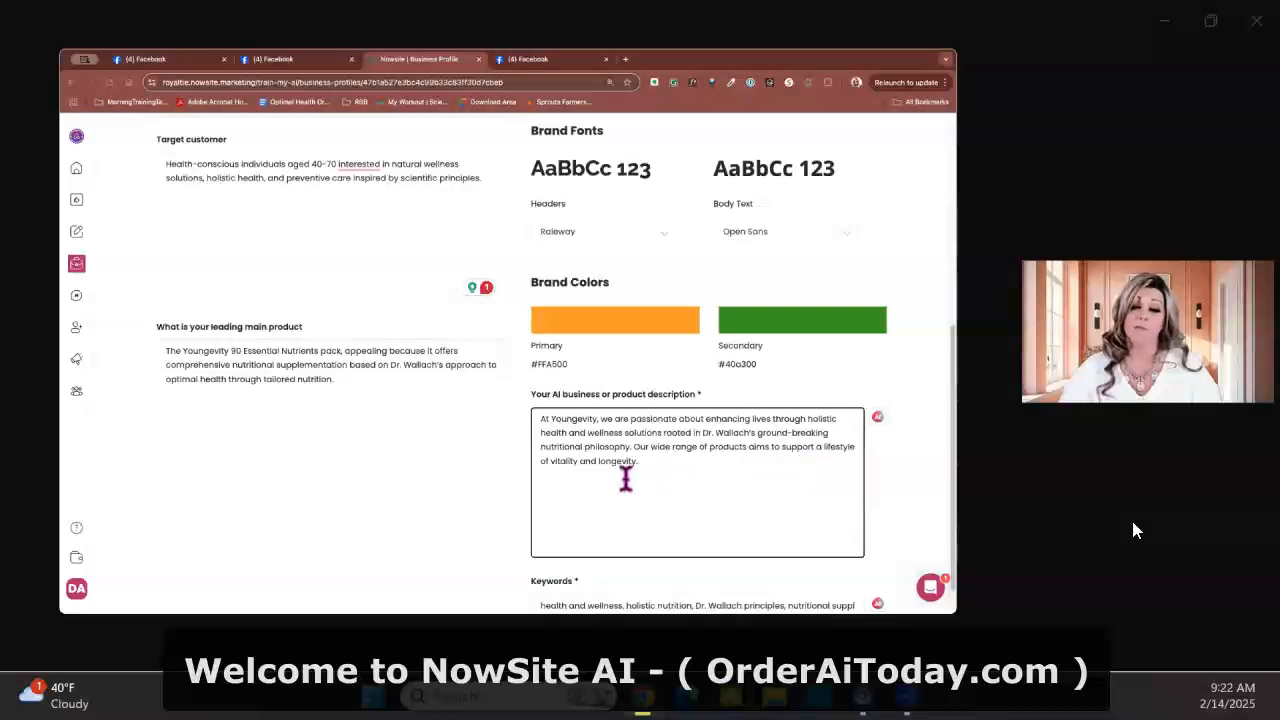
scroll(672, 485, "down", 1)
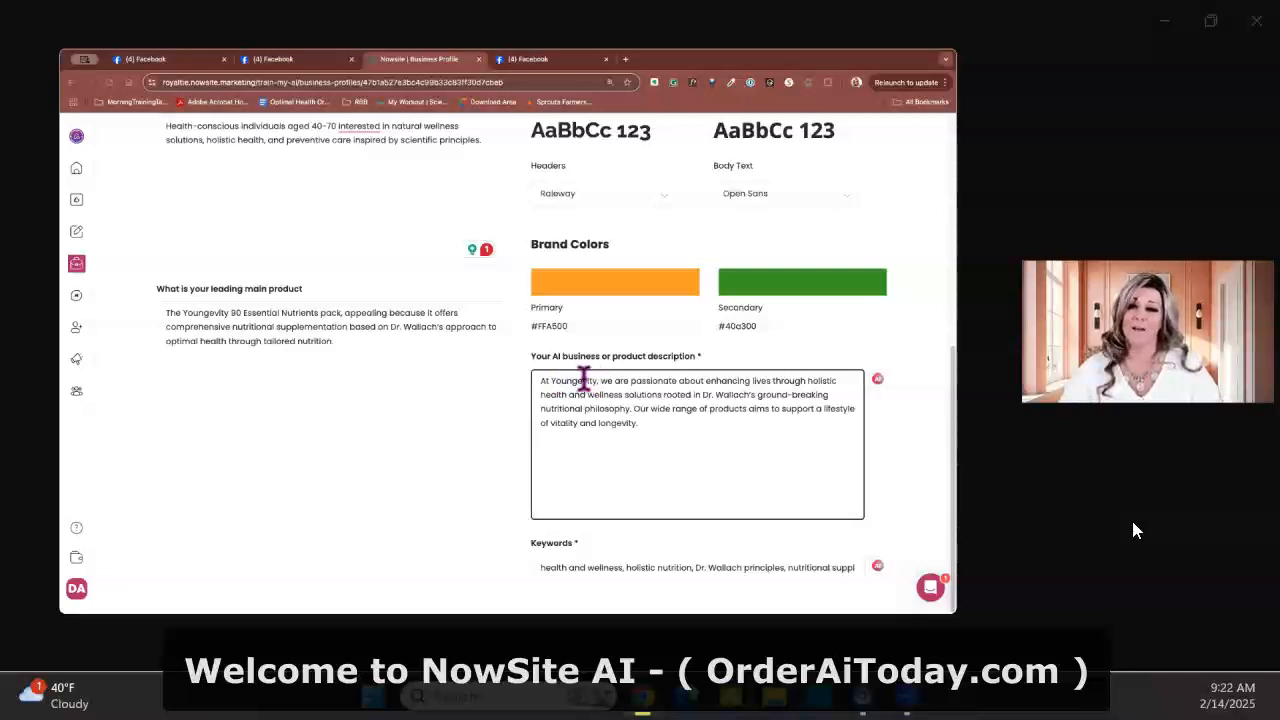
scroll(680, 445, "up", 5)
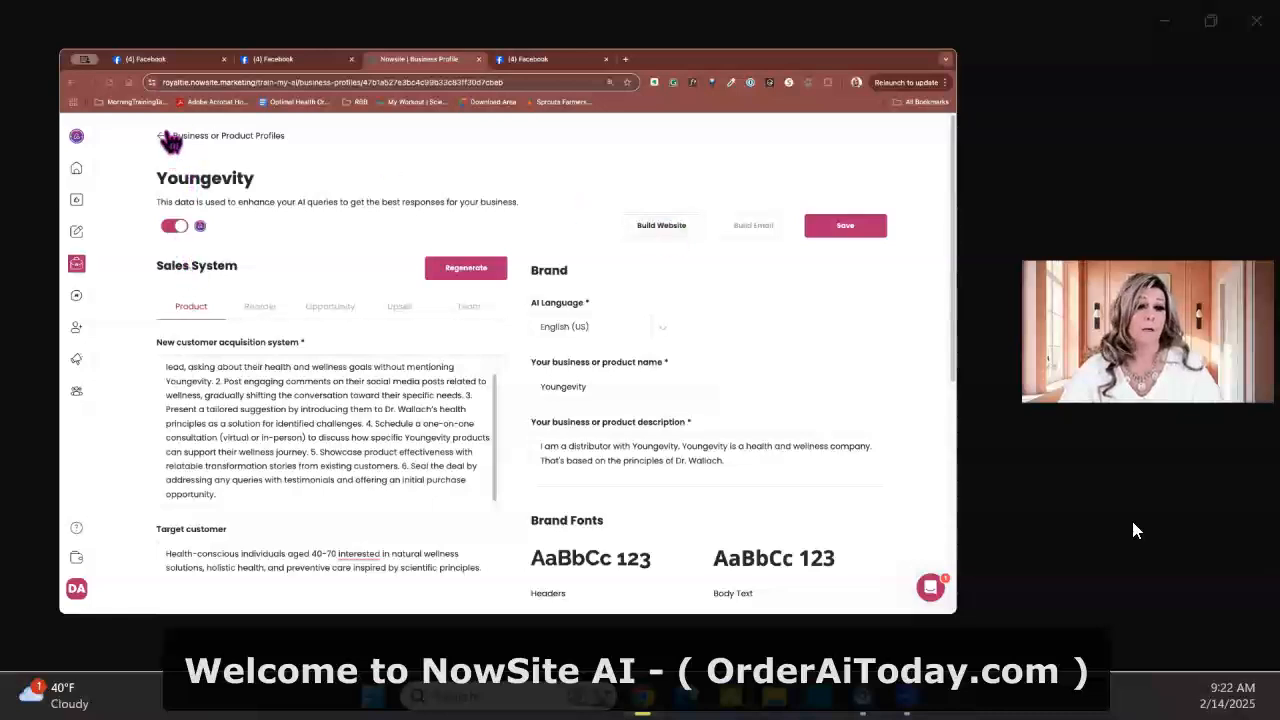
left_click(843, 227)
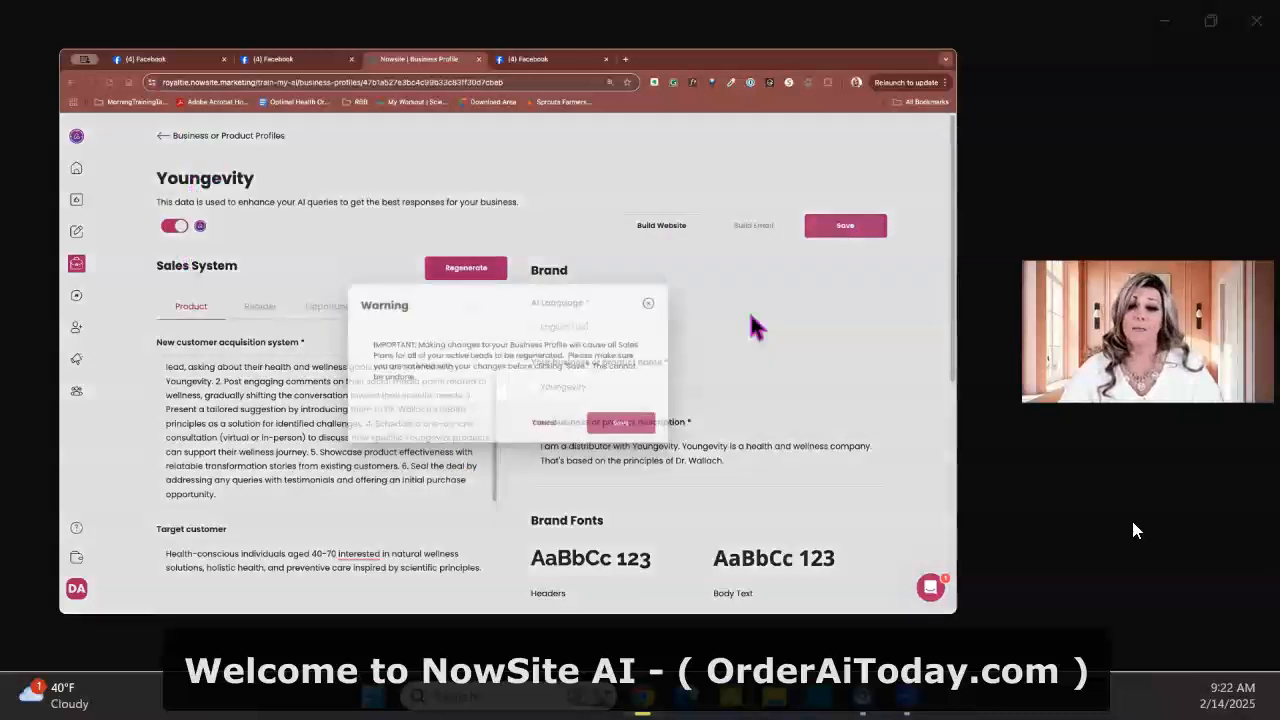
left_click(635, 434)
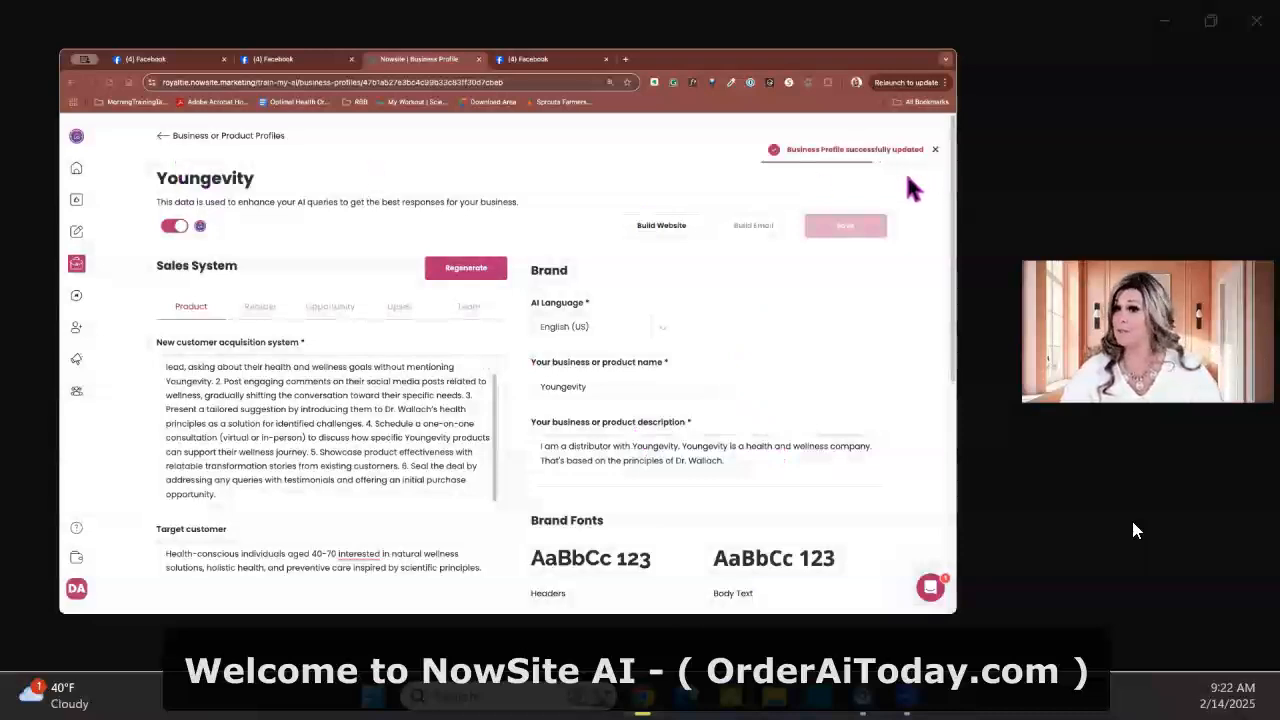
left_click(160, 138)
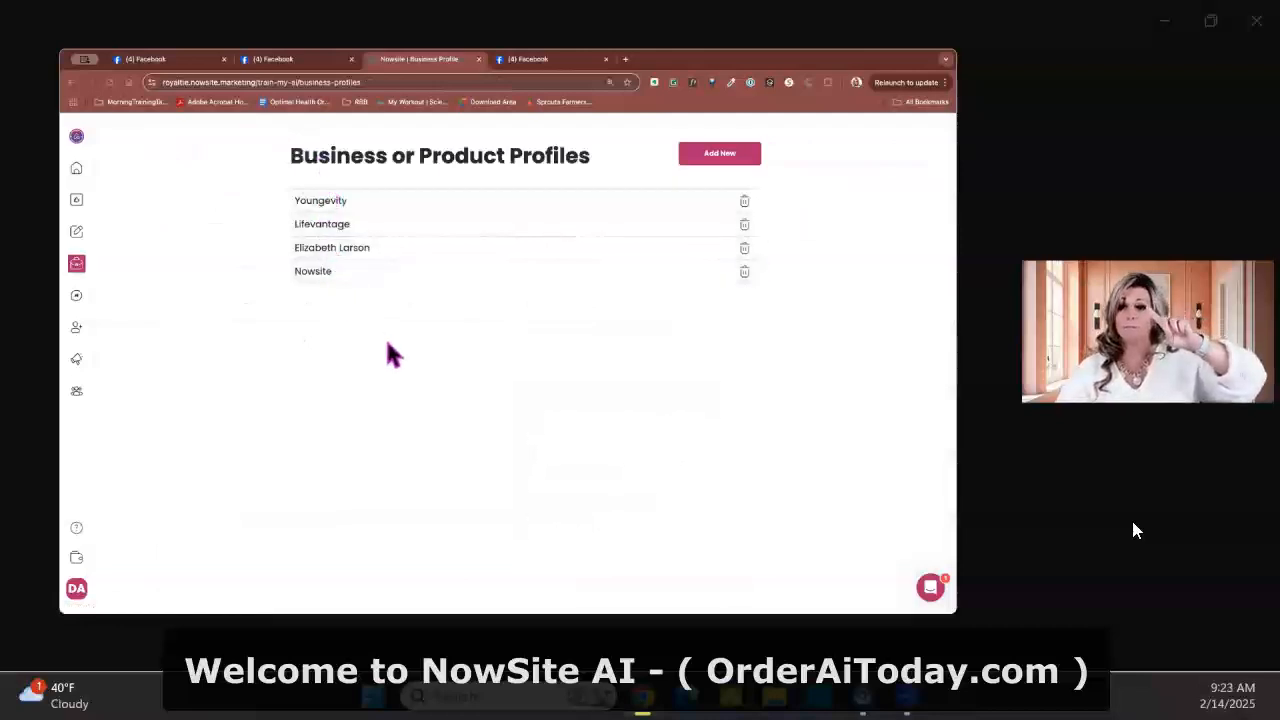
left_click(690, 160)
left_click(362, 345)
left_click(362, 345)
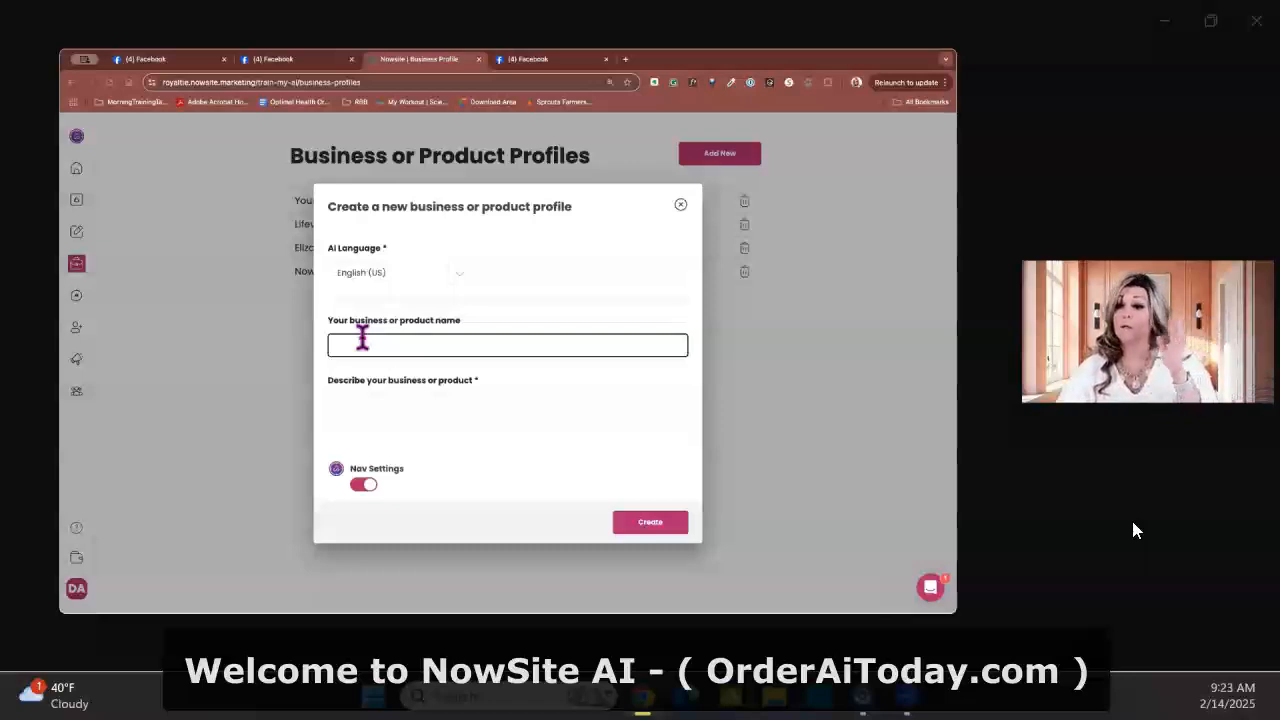
left_click(362, 343)
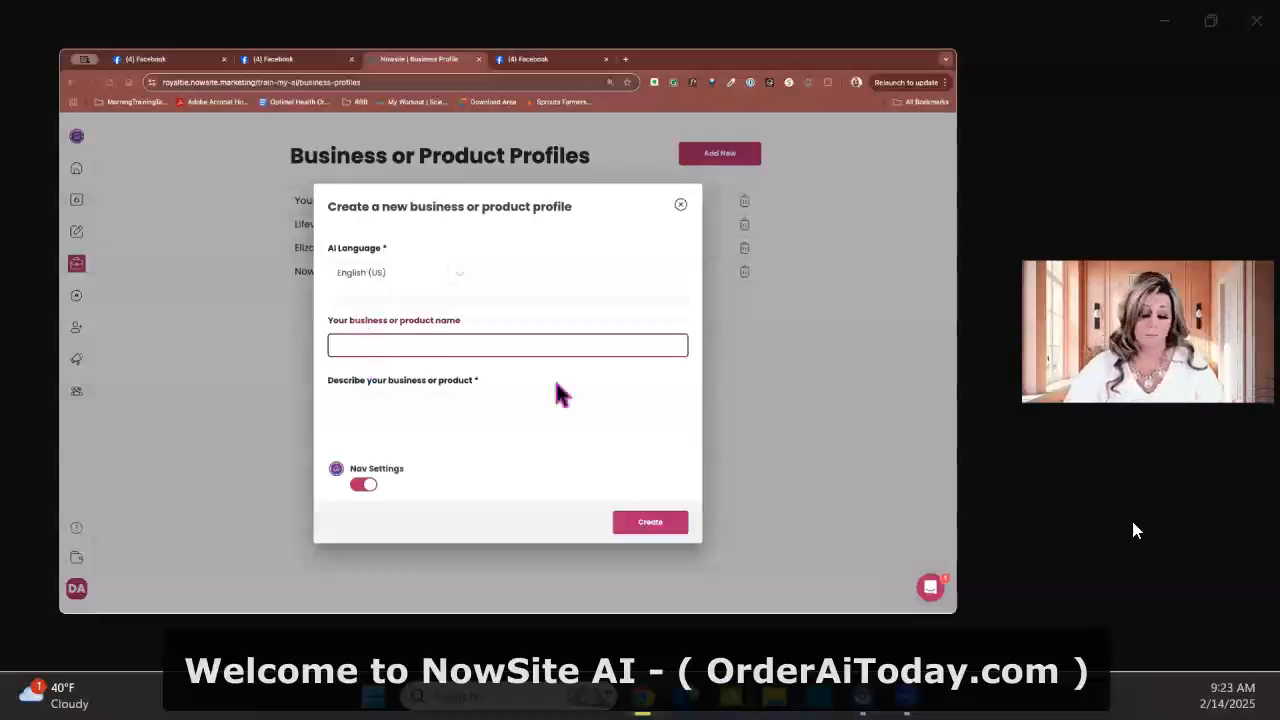
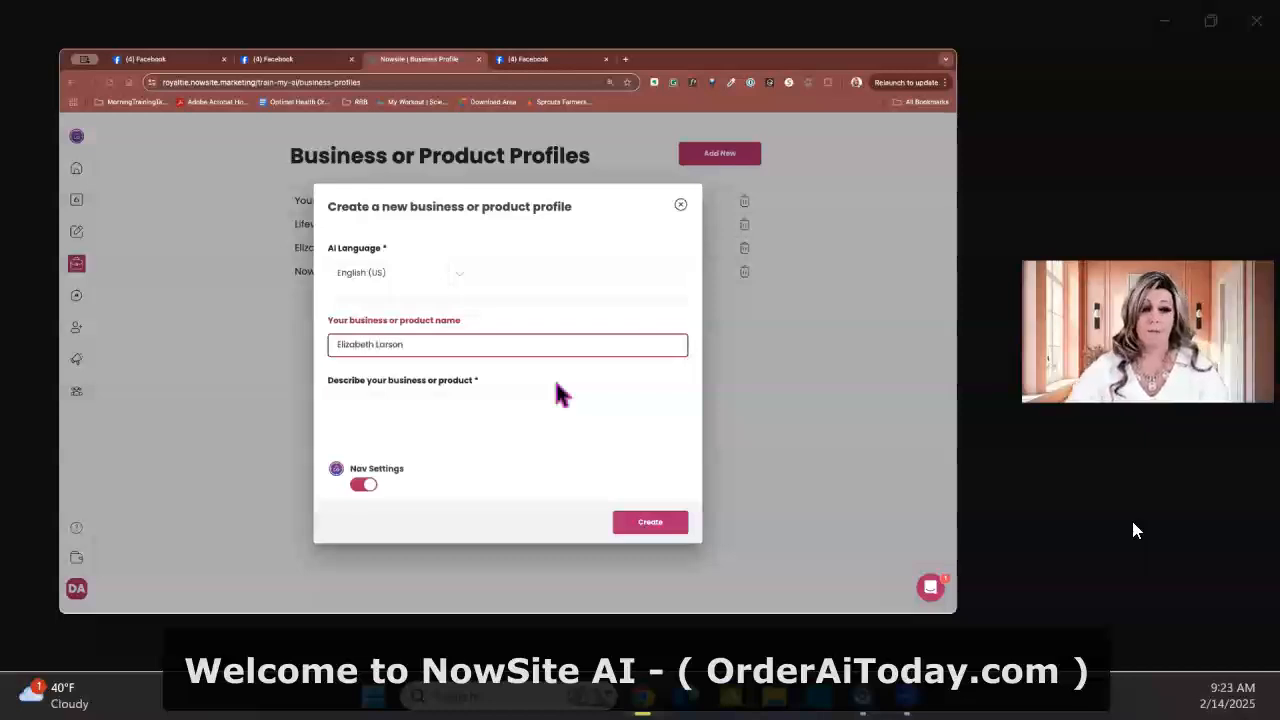
left_click(457, 402)
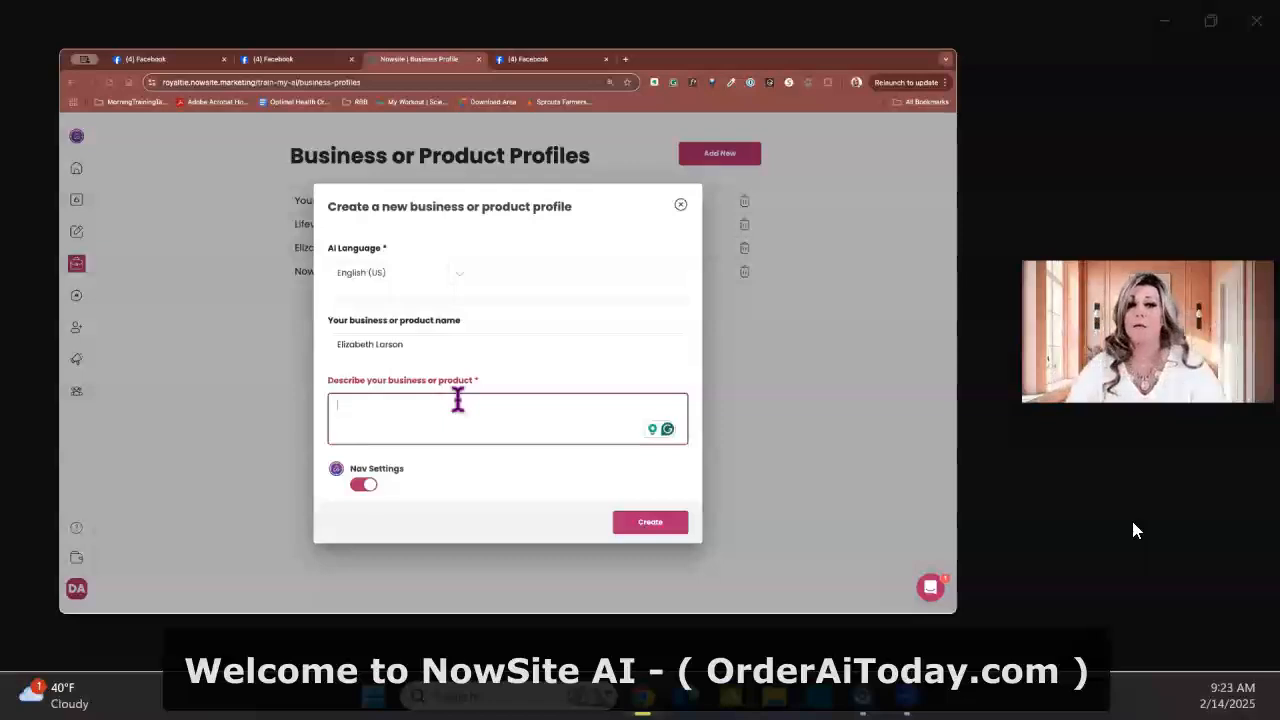
left_click(680, 204)
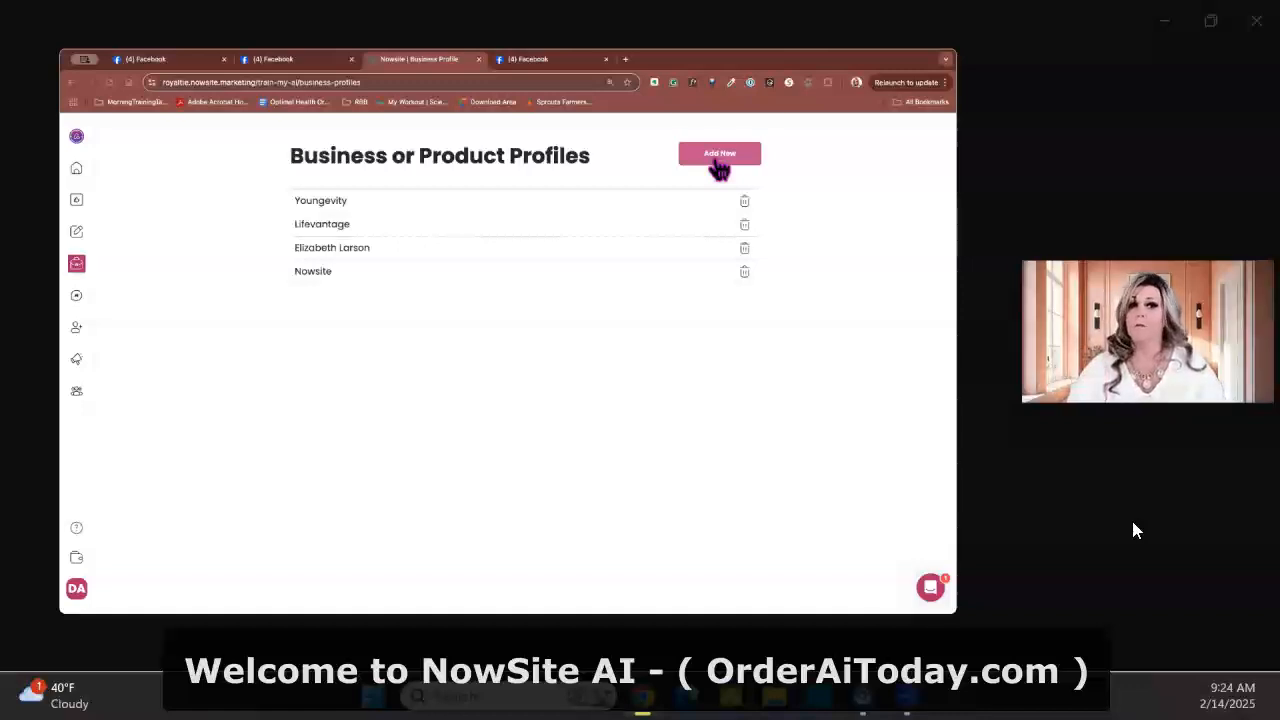
Start a new Caption + Suggested Image social media post with Youngevity as the business
left_click(77, 172)
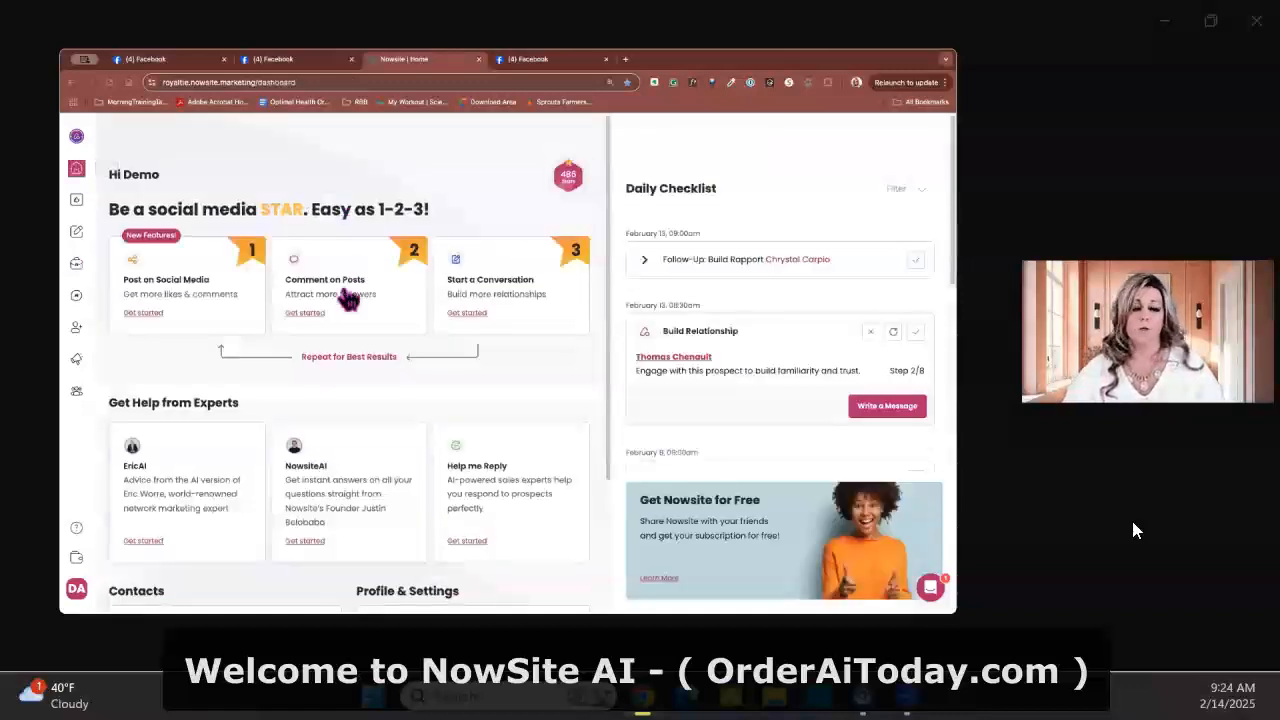
left_click(207, 303)
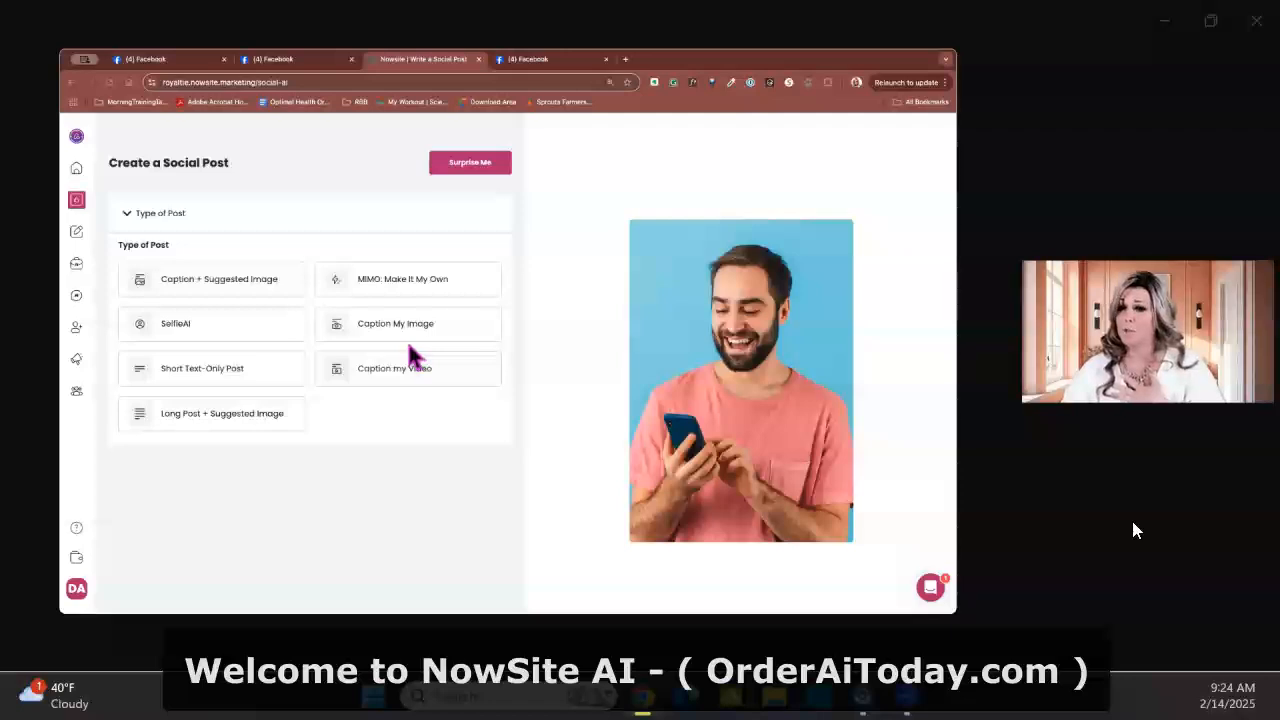
left_click(232, 285)
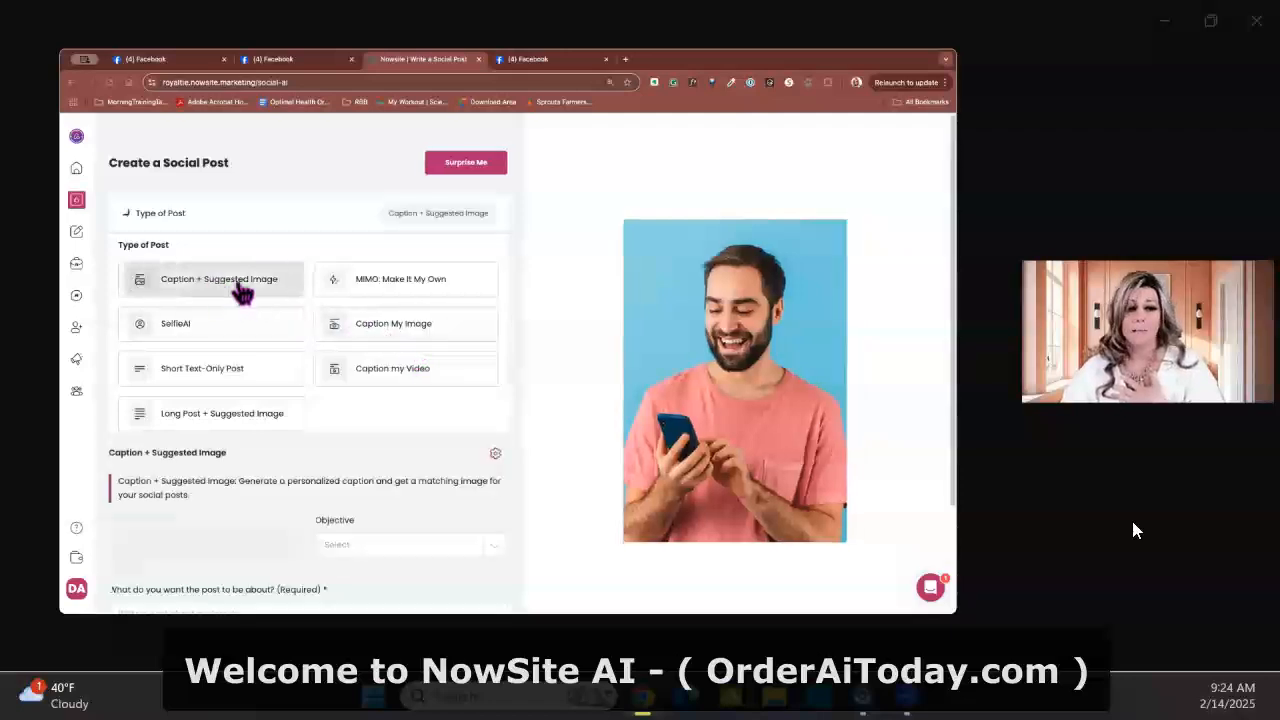
left_click(166, 348)
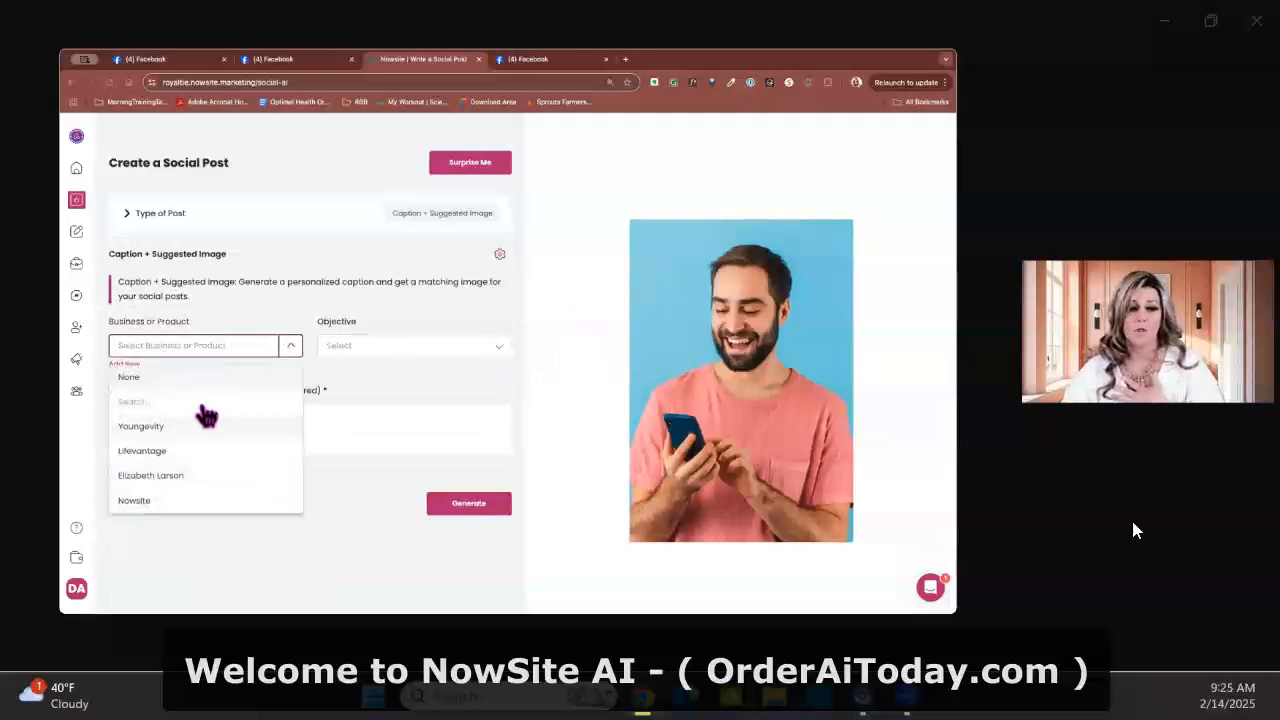
left_click(180, 427)
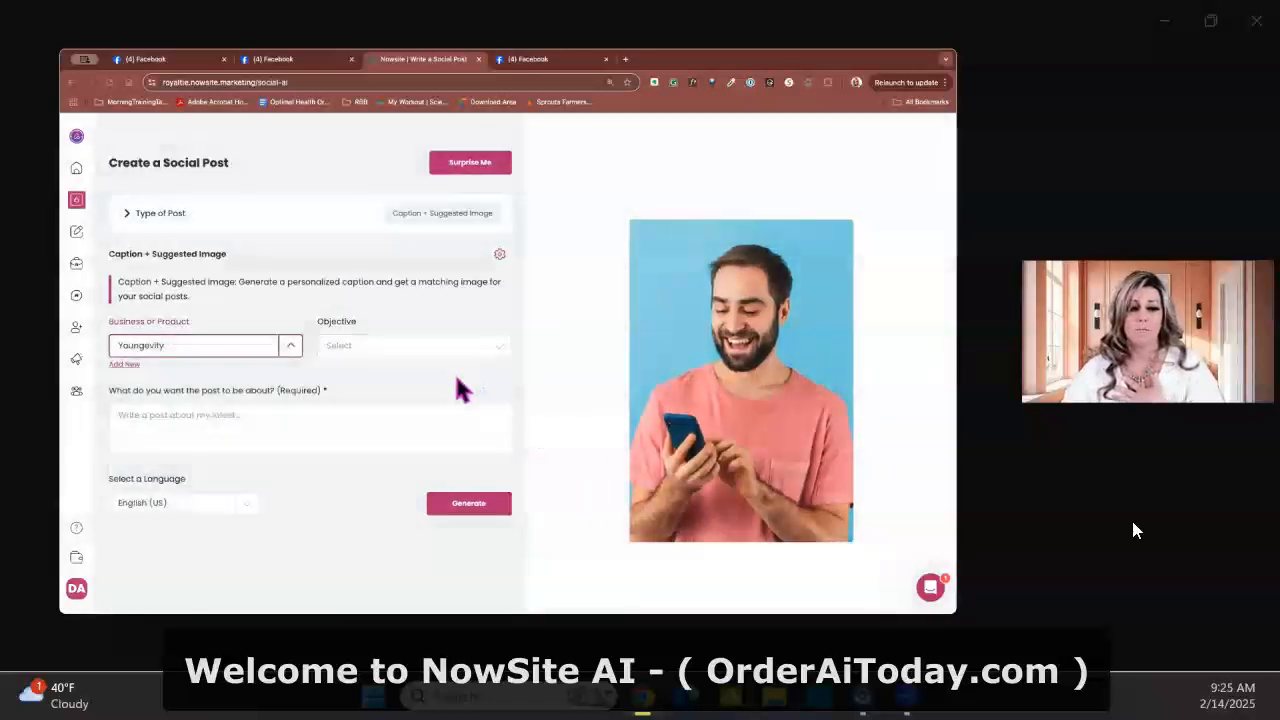
Begin the post prompt by asking for a social media post about the importance of getting all 90 essential nutrients for the human body to run properly
left_click(163, 423)
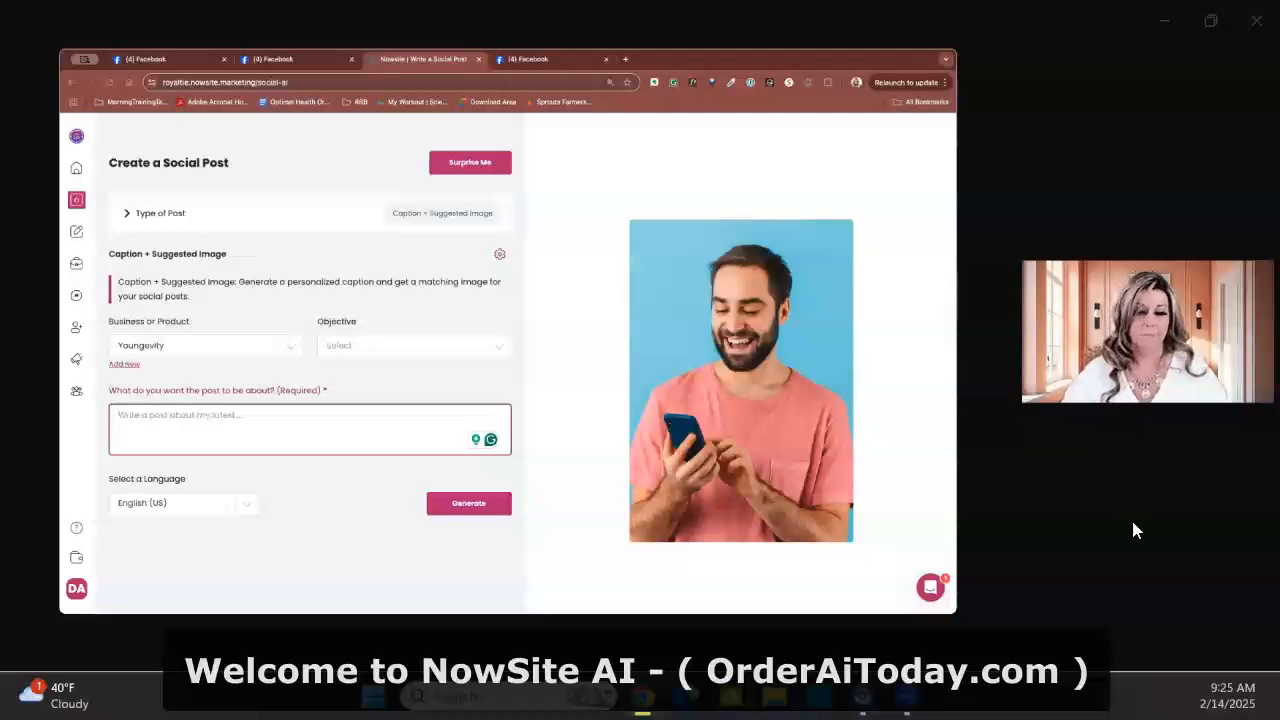
type("Write me a social media post about the importance")
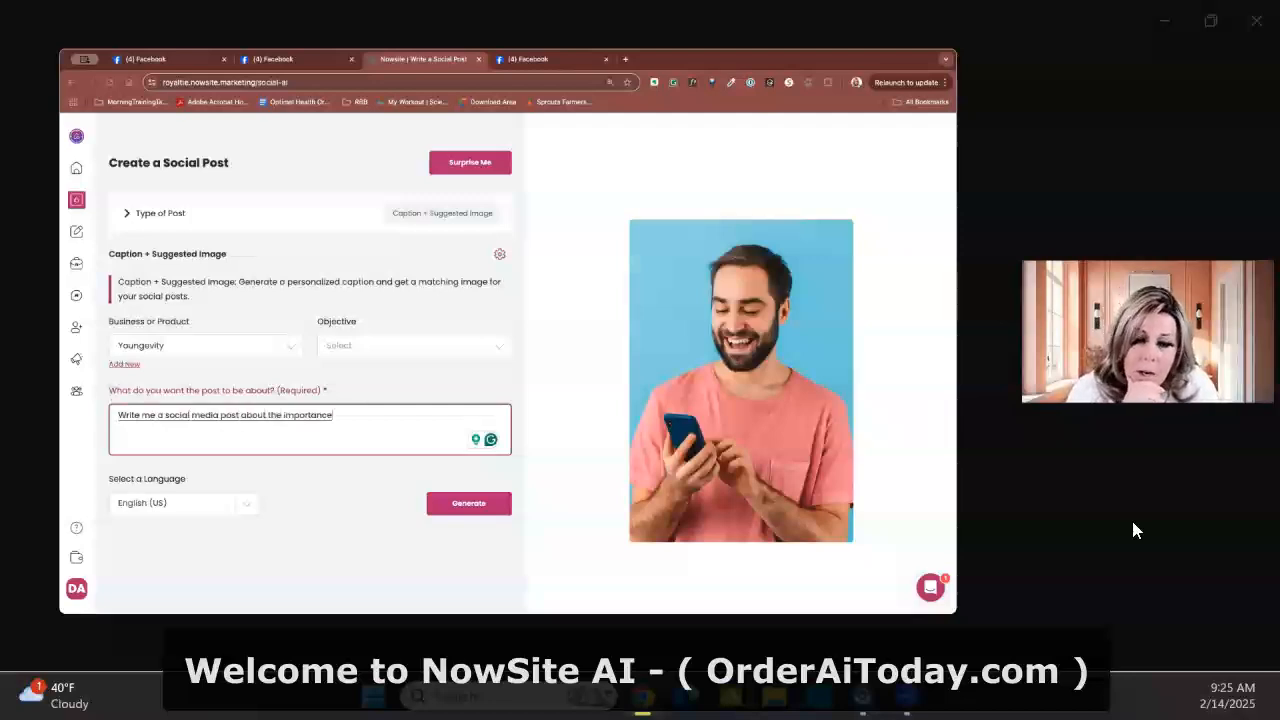
type(" of getting")
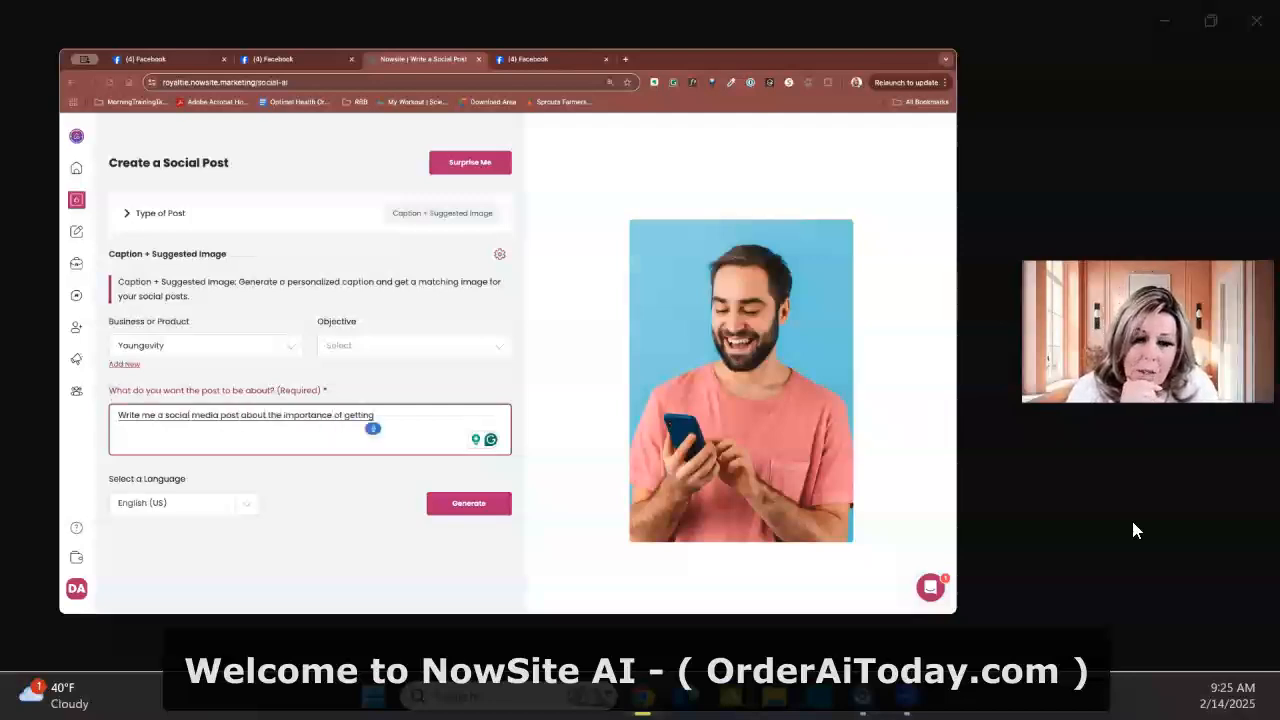
type(" all 90")
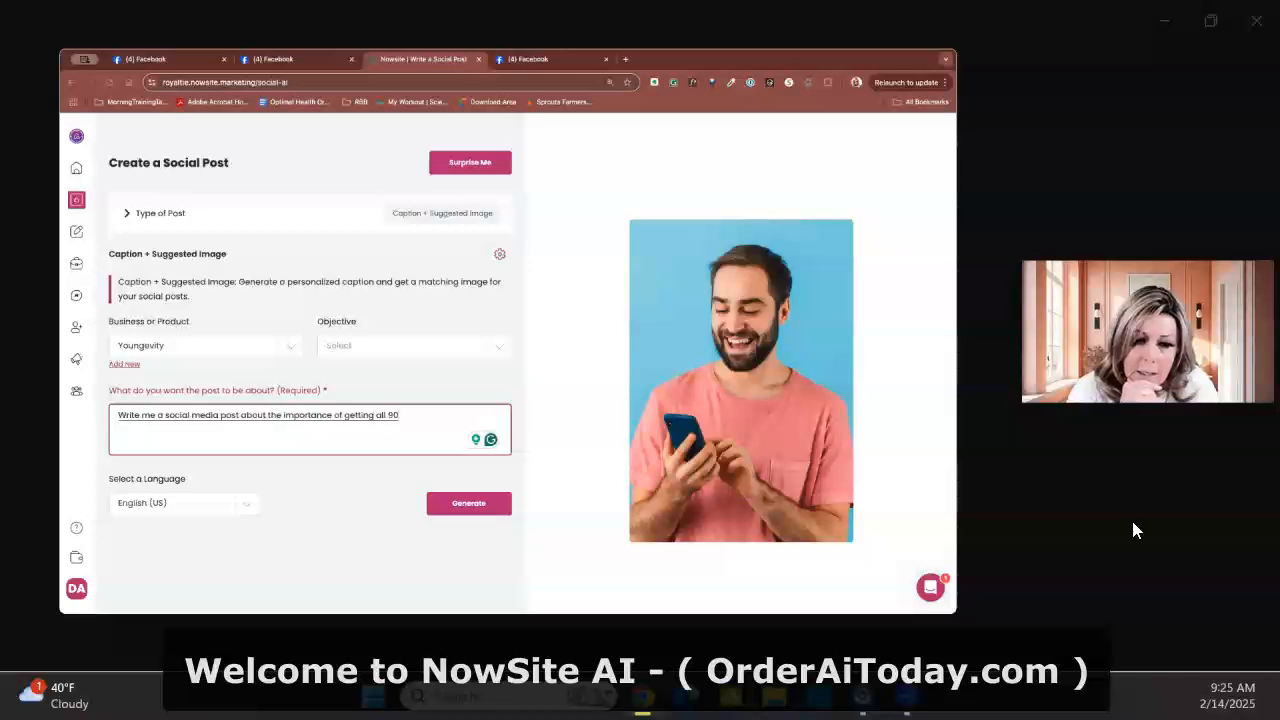
type(" nutrients essential nutrients for the human body to run properly. How many many disease")
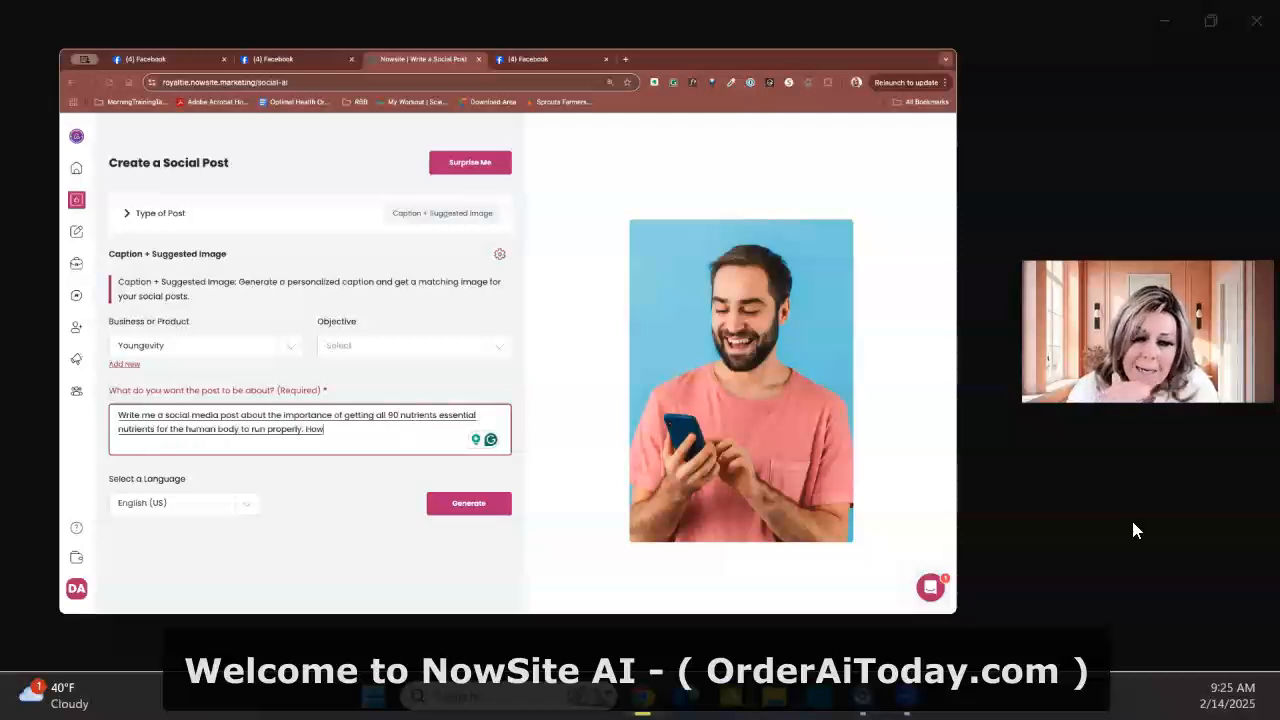
Add to the prompt how so many diseases are because we're actually not getting the things in our body that we need
key("BackSpace")
key("BackSpace")
key("BackSpace")
key("BackSpace")
key("BackSpace")
key("BackSpace")
key("BackSpace")
key("BackSpace")
key("BackSpace")
key("BackSpace")
key("BackSpace")
key("BackSpace")
key("BackSpace")
key("BackSpace")
key("BackSpace")
key("BackSpace")
key("BackSpace")
key("BackSpace")
key("BackSpace")
key("BackSpace")
type("So many diseases are because.")
key("BackSpace")
type("we're actually not")
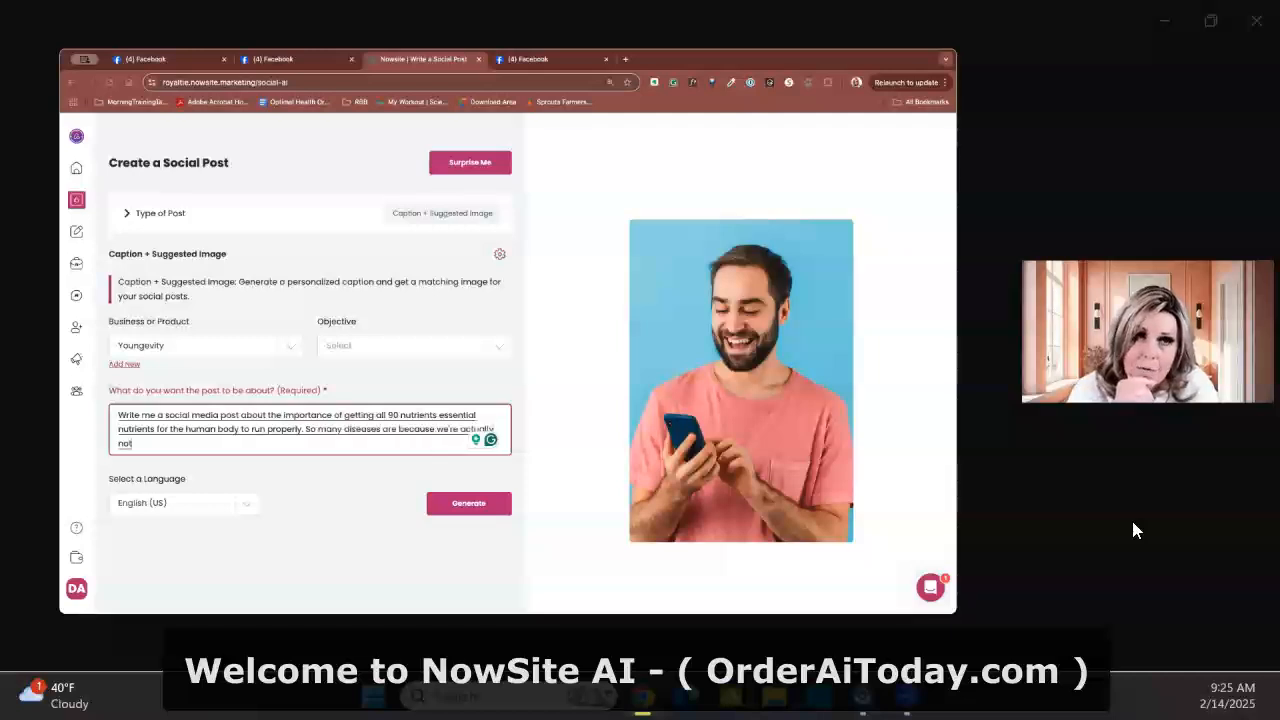
type(" getting into the things in our body that we need.")
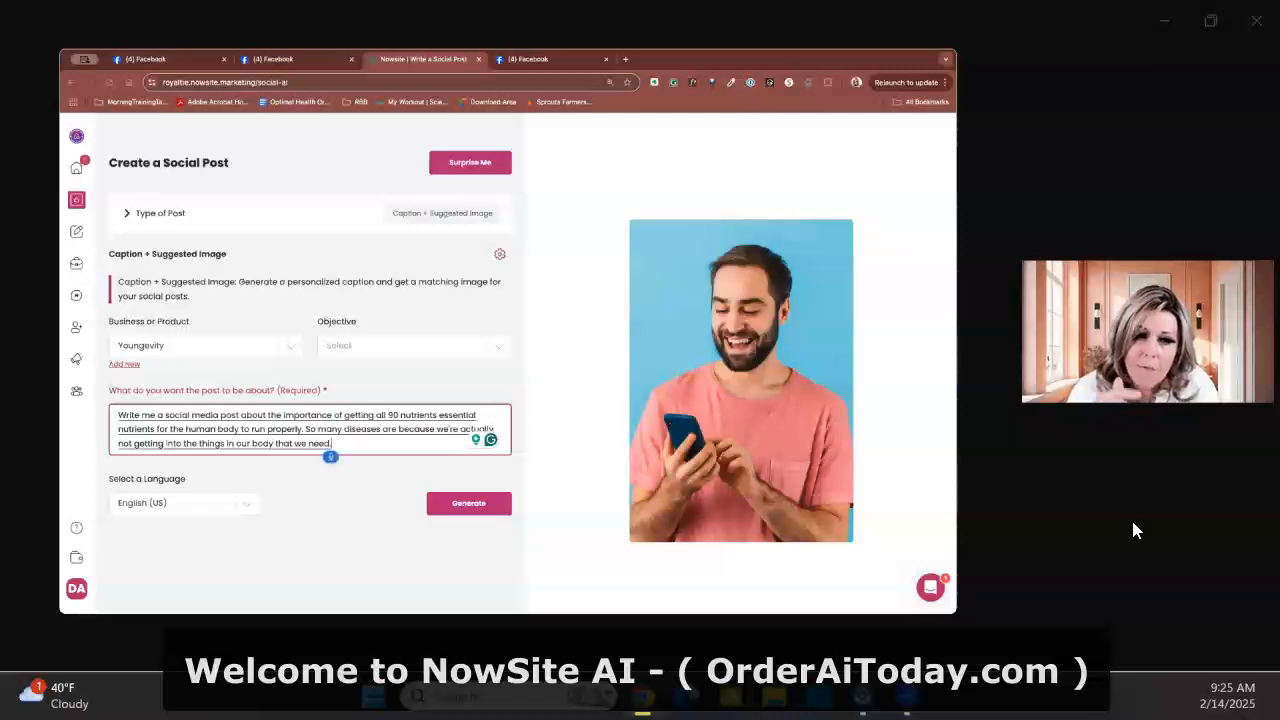
type(" Talk about this without using")
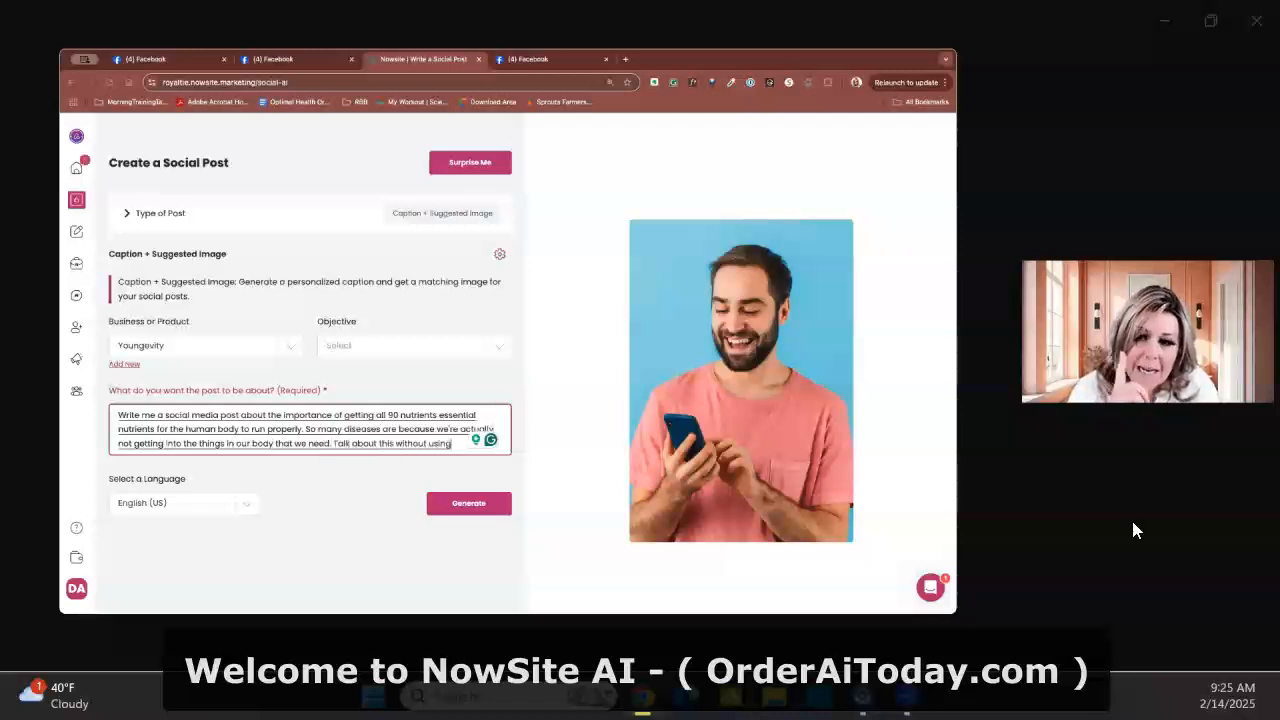
type(" any company, names or product names.")
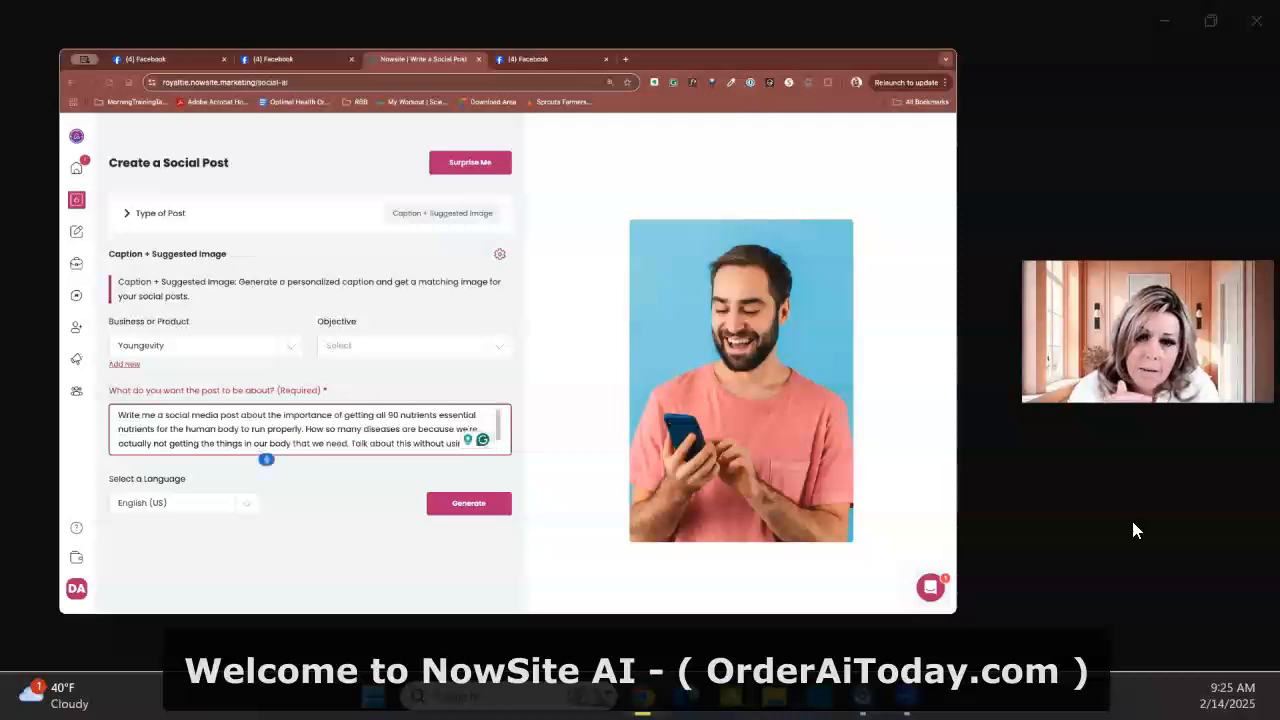
type(" Make it informative and light.")
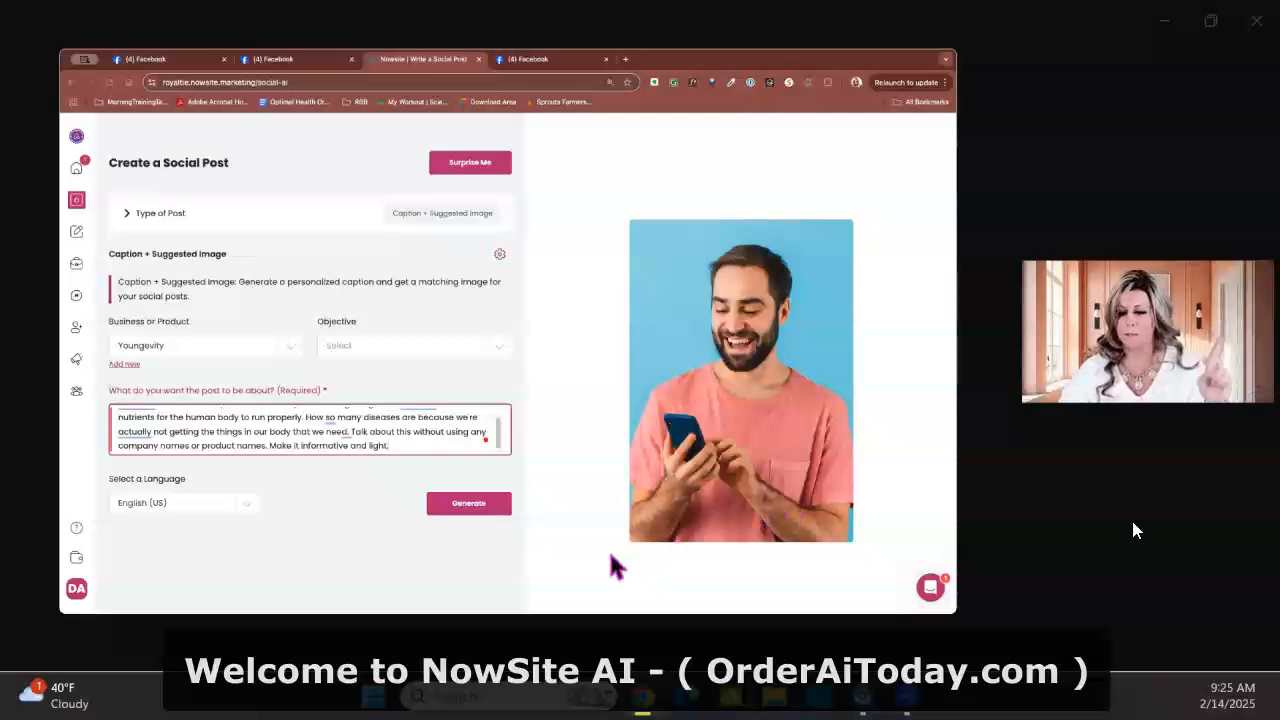
Finish the prompt by asking for no company or product names and an informative and light style, and generate the post
left_click(488, 510)
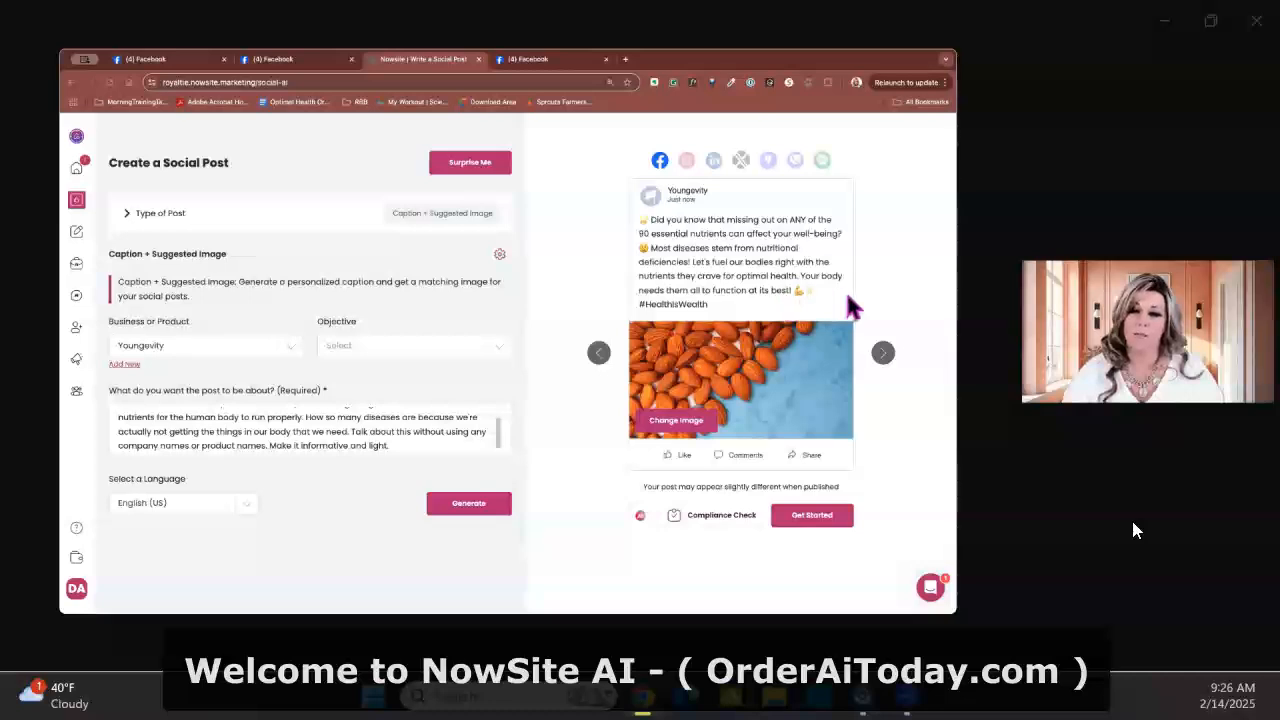
Enter regeneration instructions to rewrite the caption with the story of being exhausted and tired all the time from not getting the nutrients needed
left_click(828, 291)
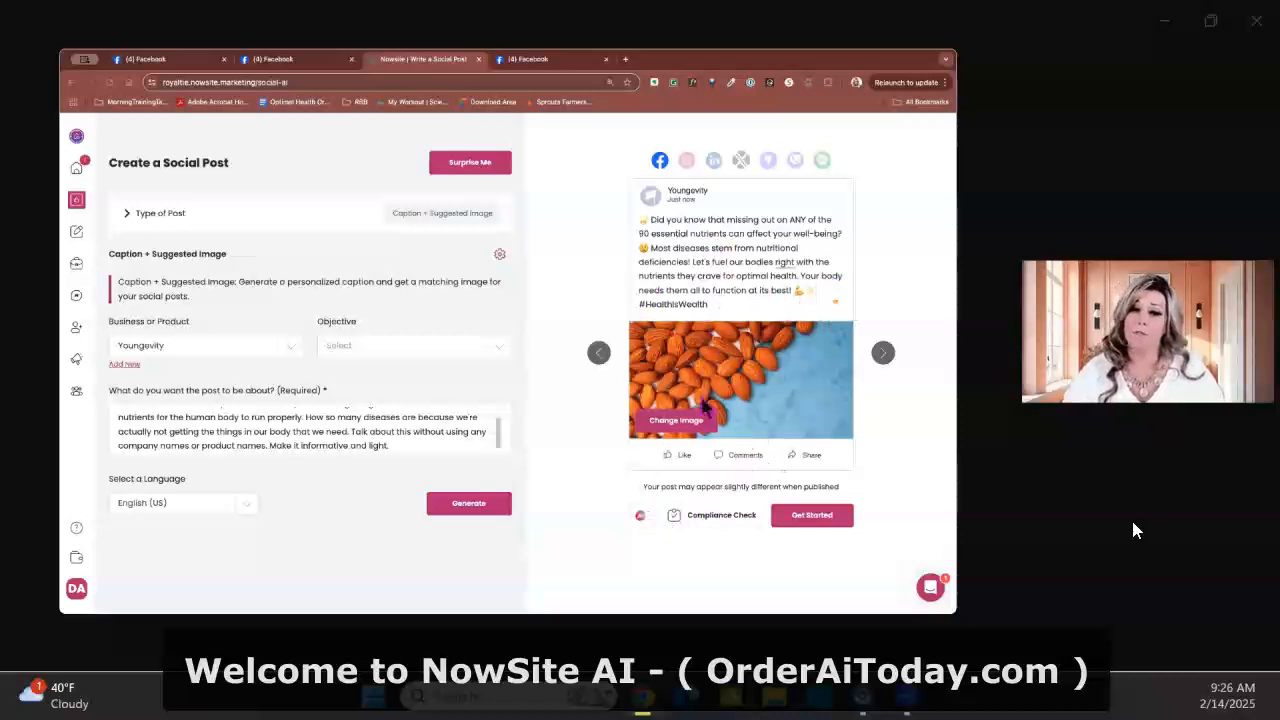
left_click(641, 516)
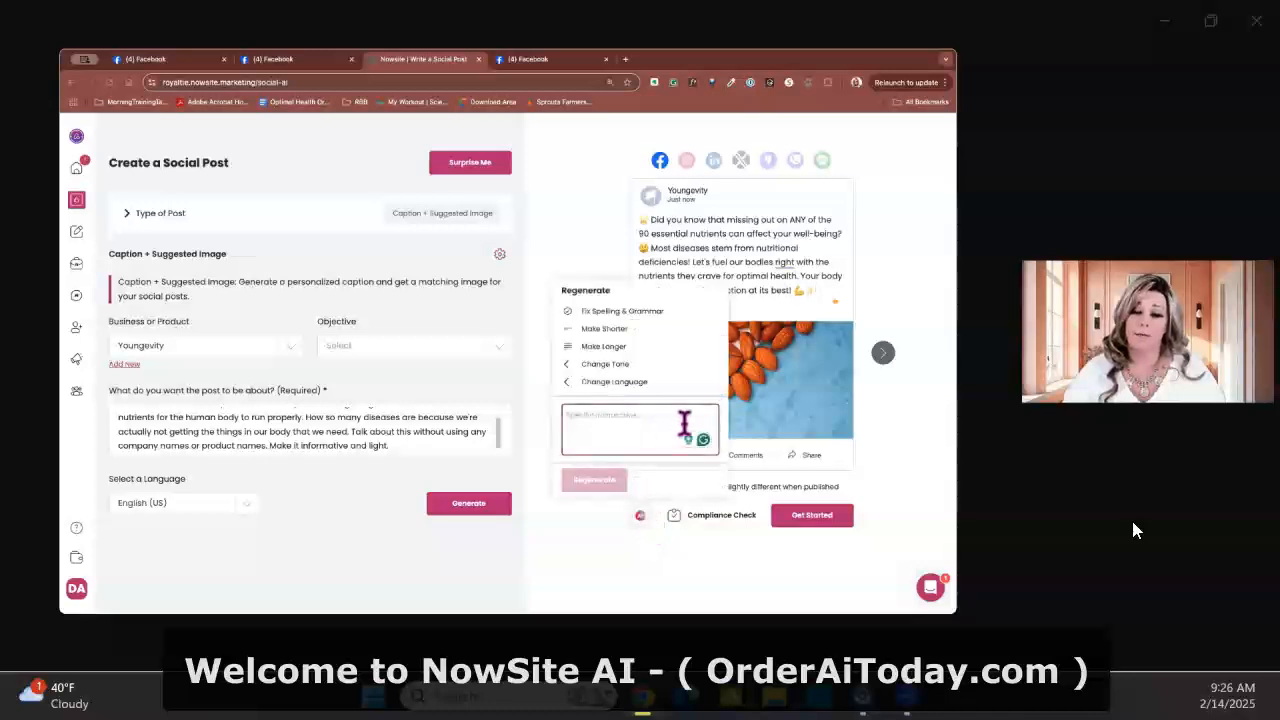
key("F5")
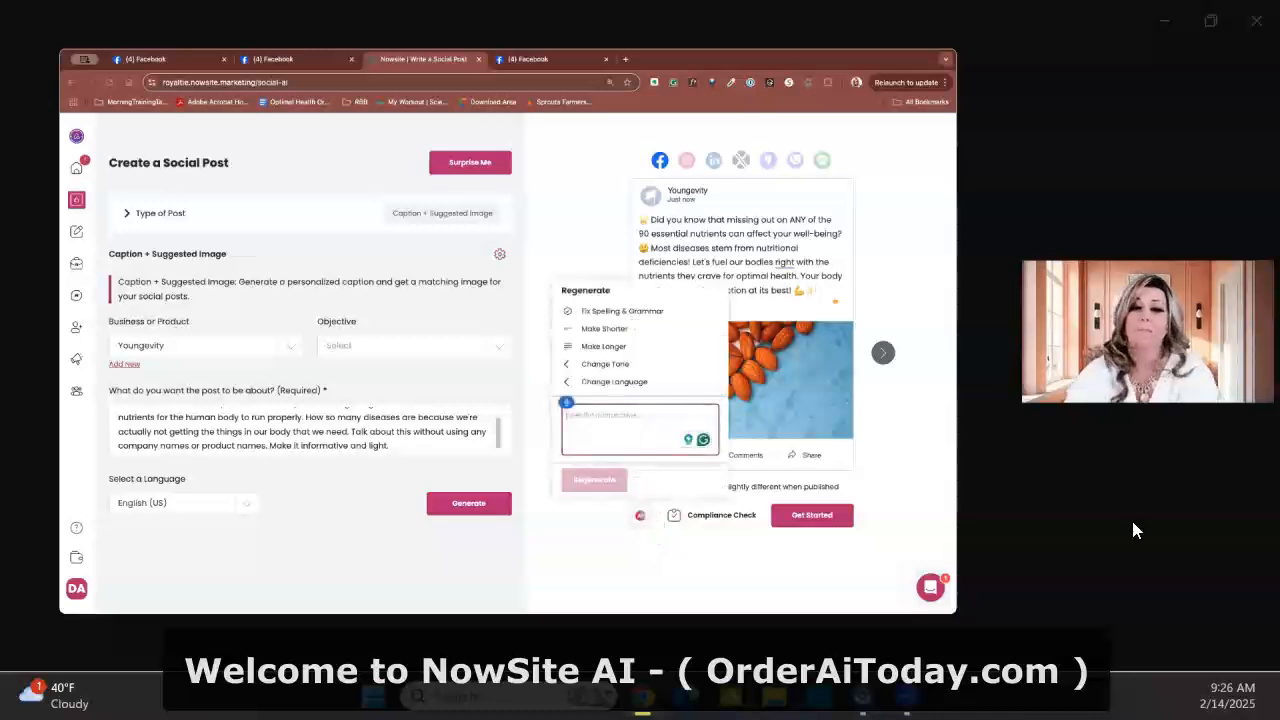
type("Rewrite")
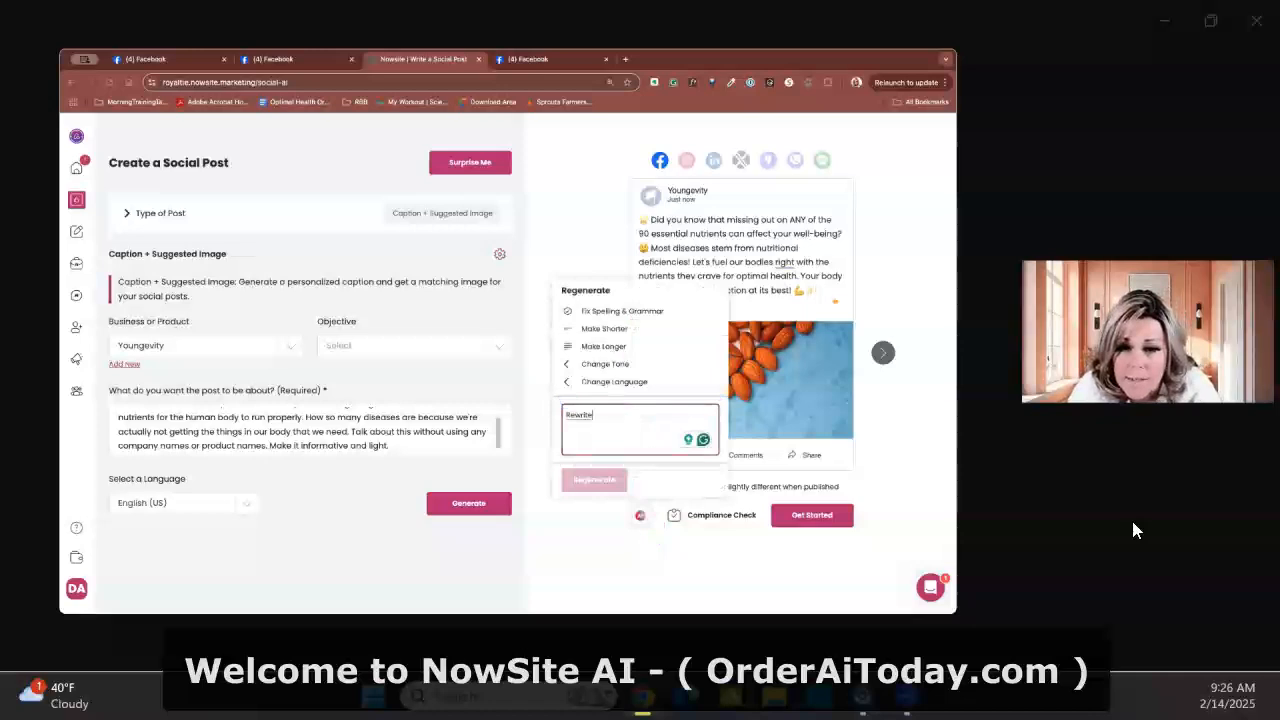
type(" this and add in my story of")
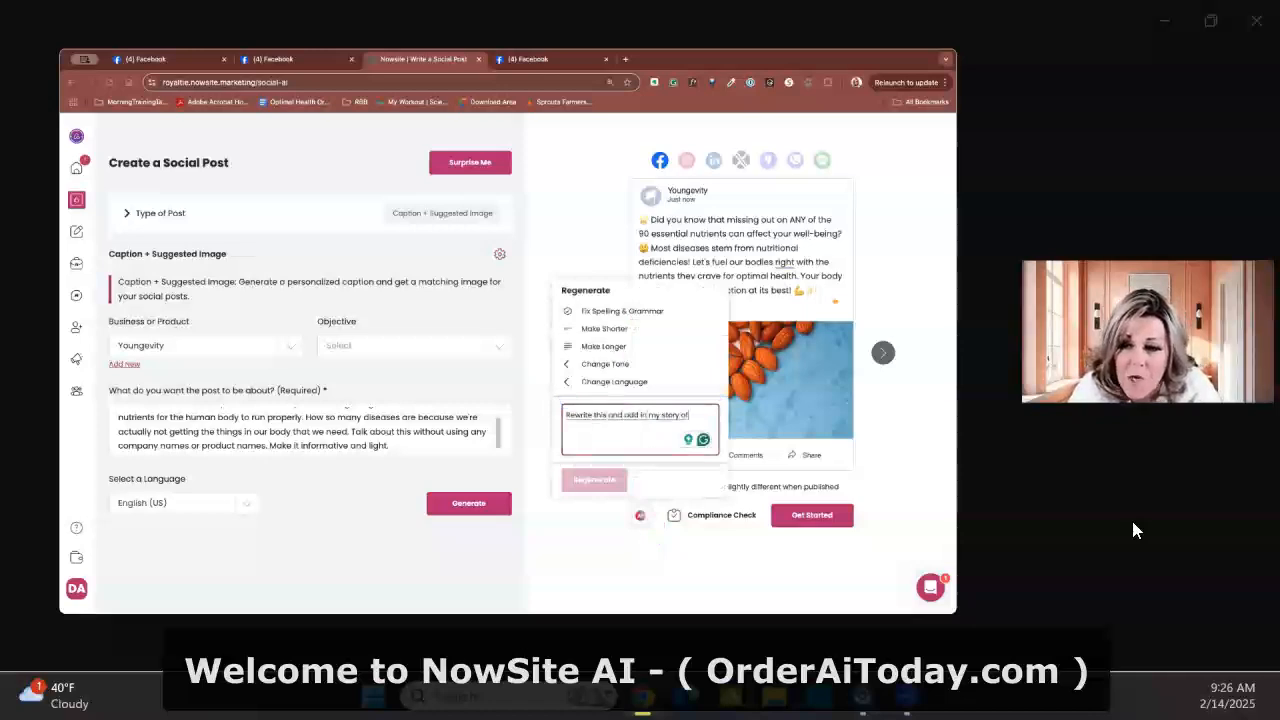
type(" being exhausted and tired all the time")
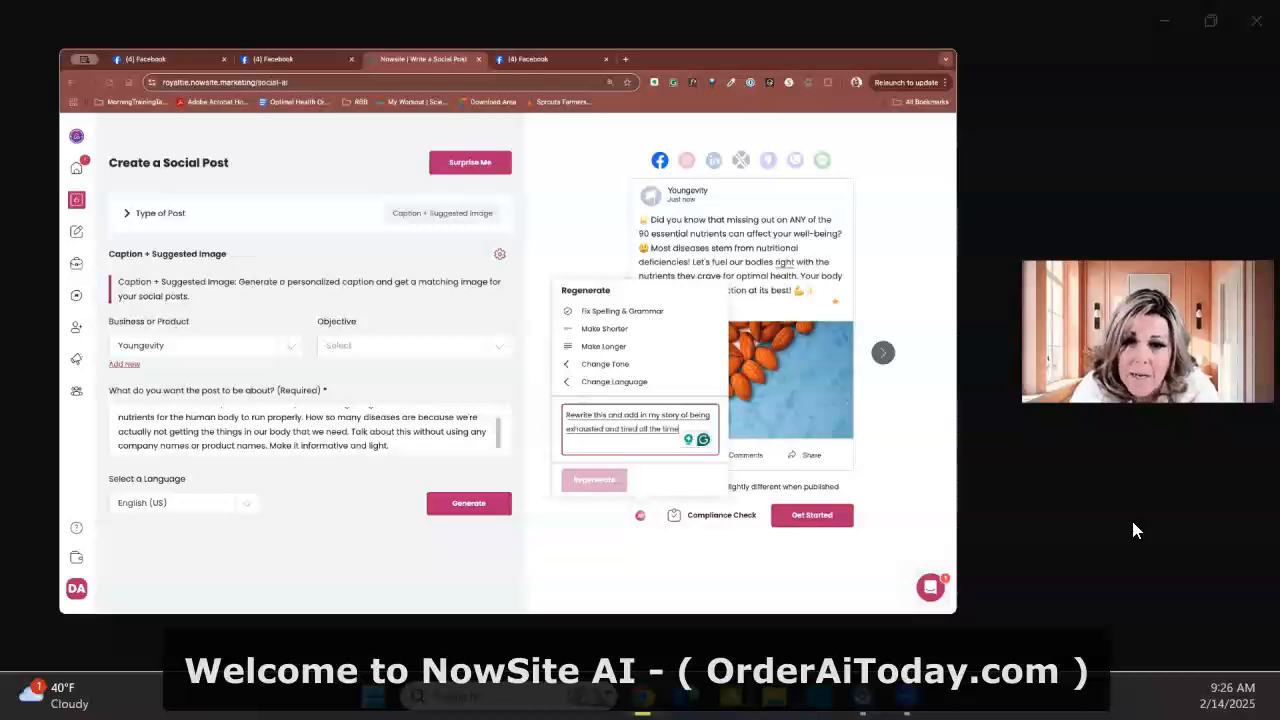
type(" and not reali")
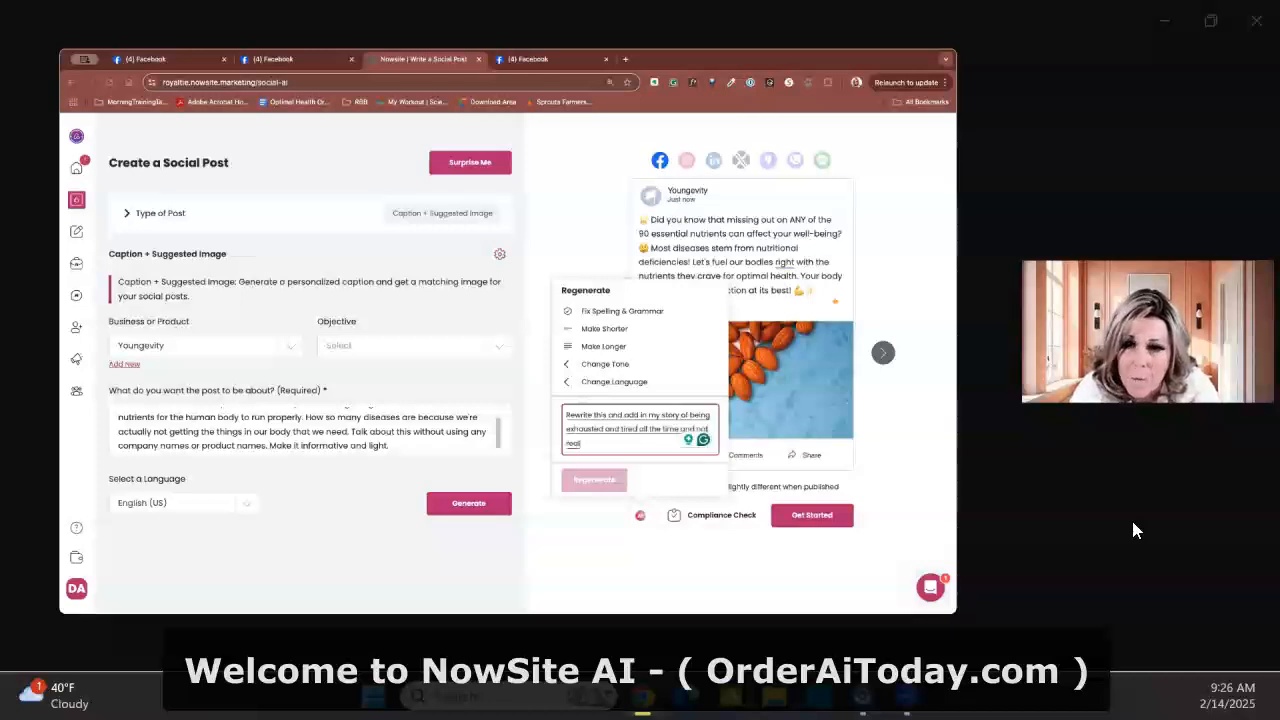
type("zing it was because I was")
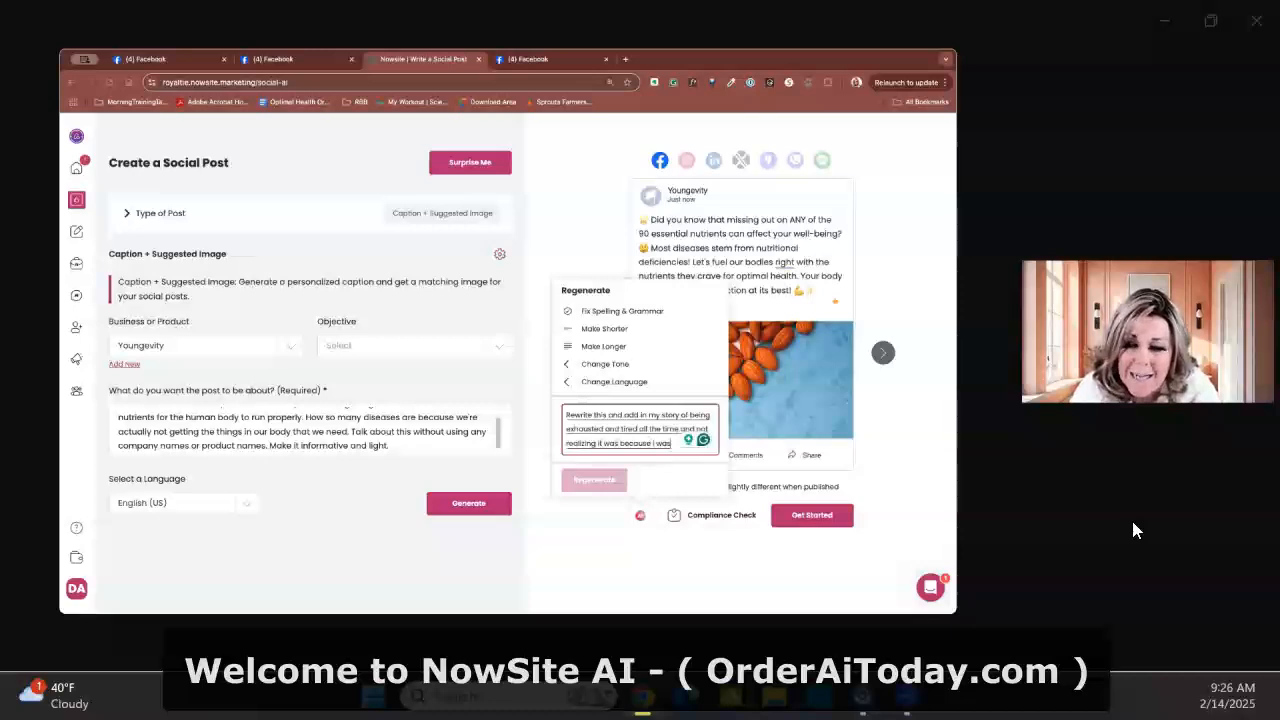
type("n't getting the nutrients I need")
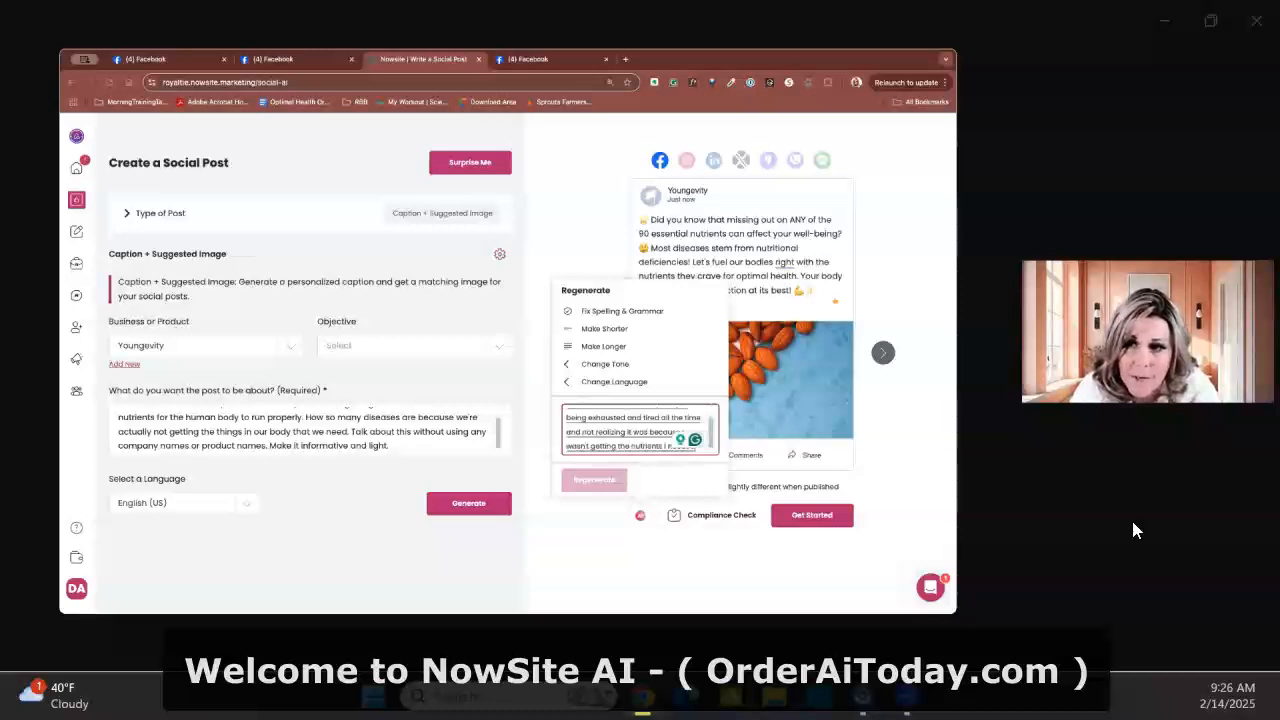
type(" for my body to run properly. Also")
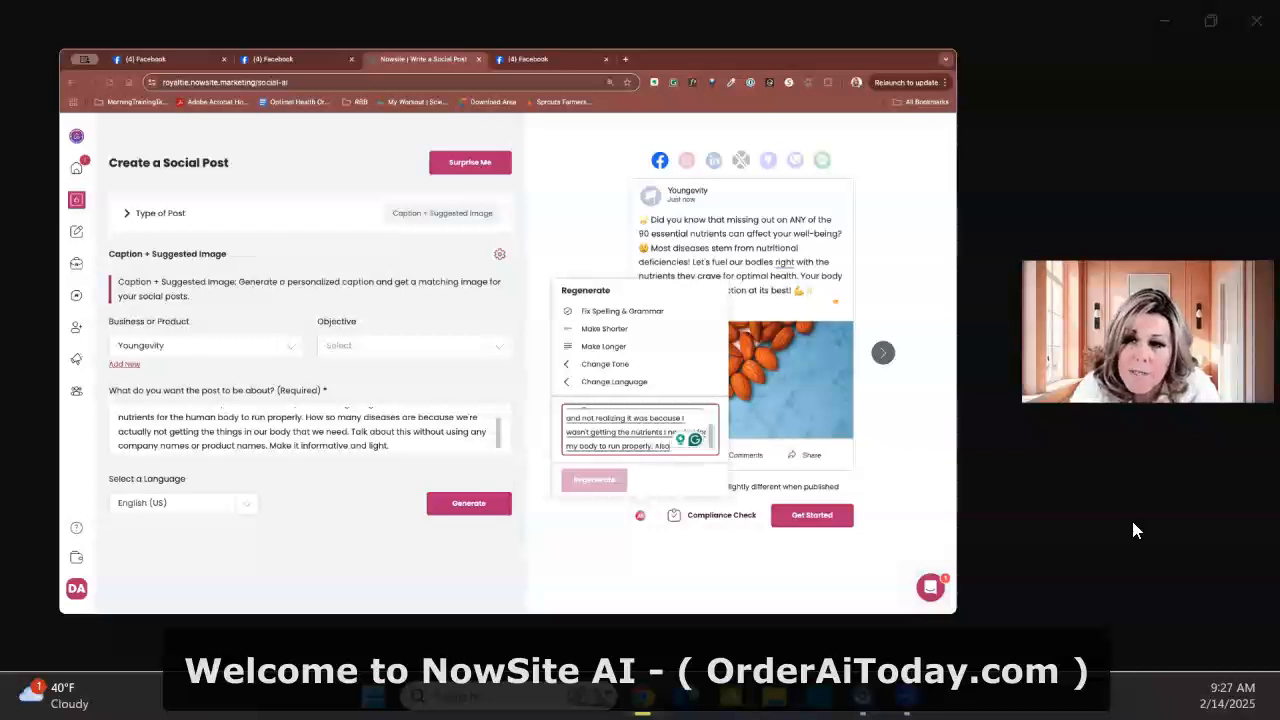
type(", for example that it is")
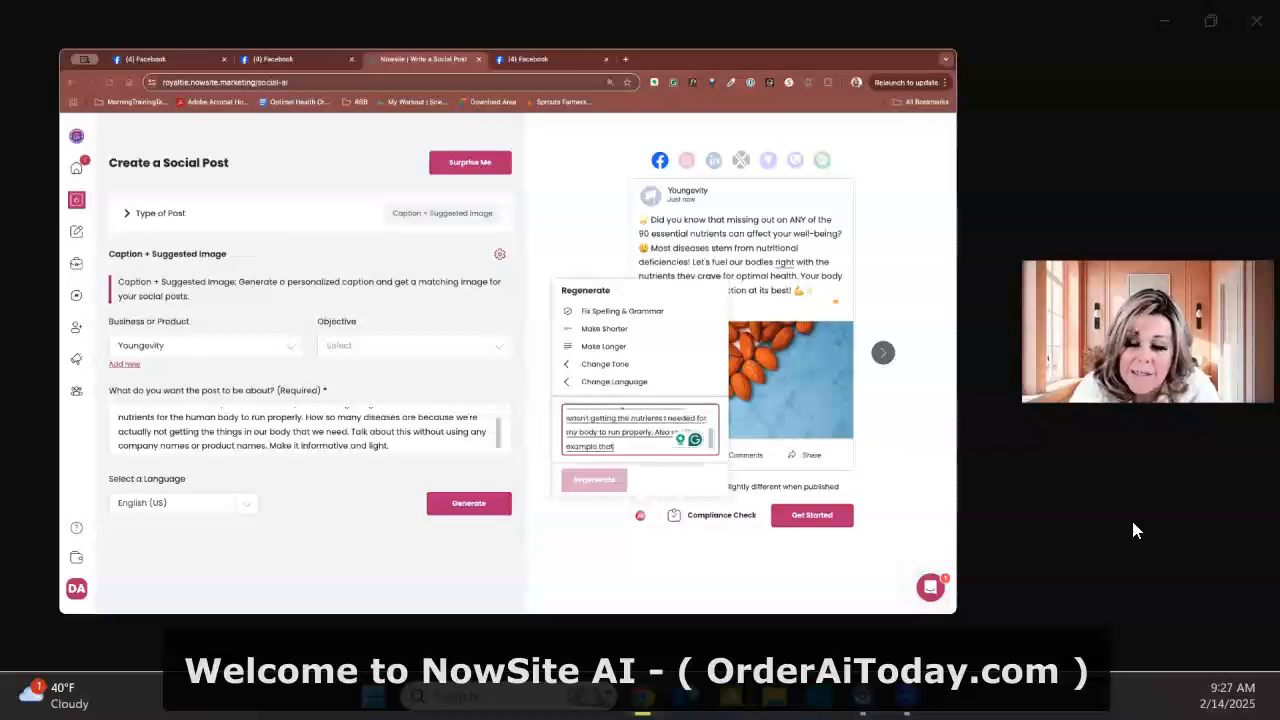
Discard the unfinished "Also use the example that it is" sentence from the instructions and regenerate the caption
key("Escape")
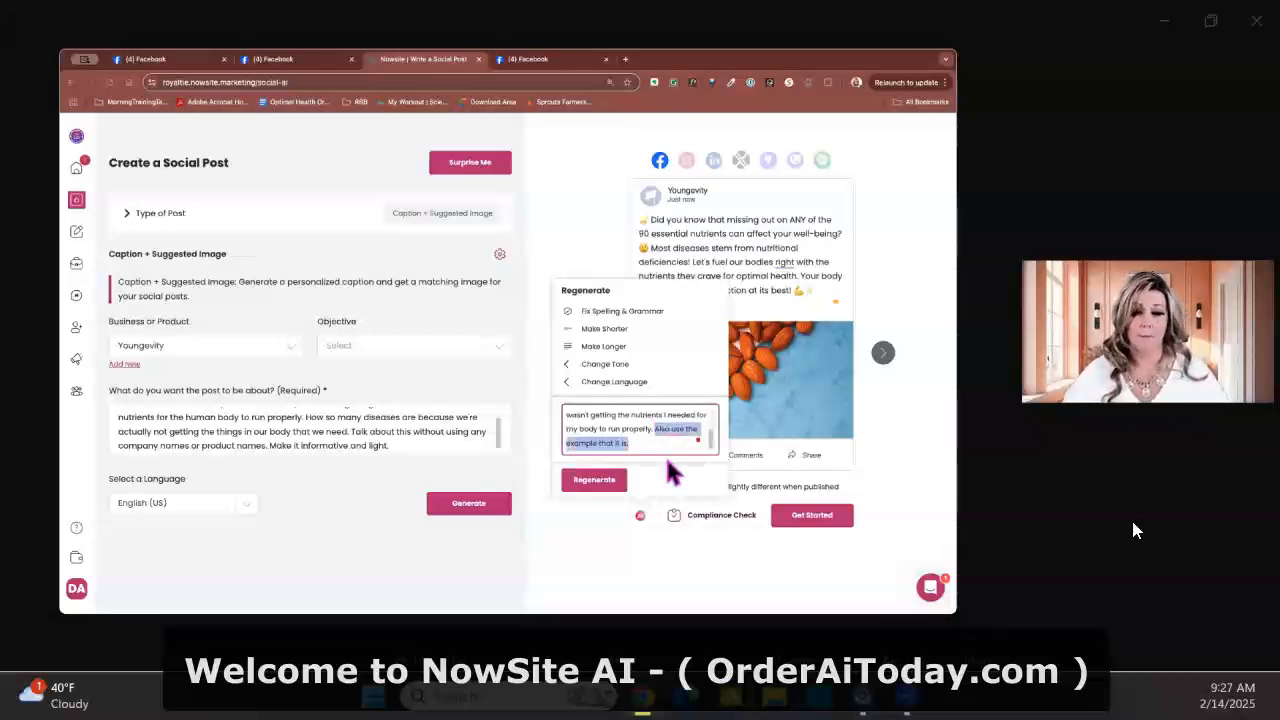
left_click(605, 486)
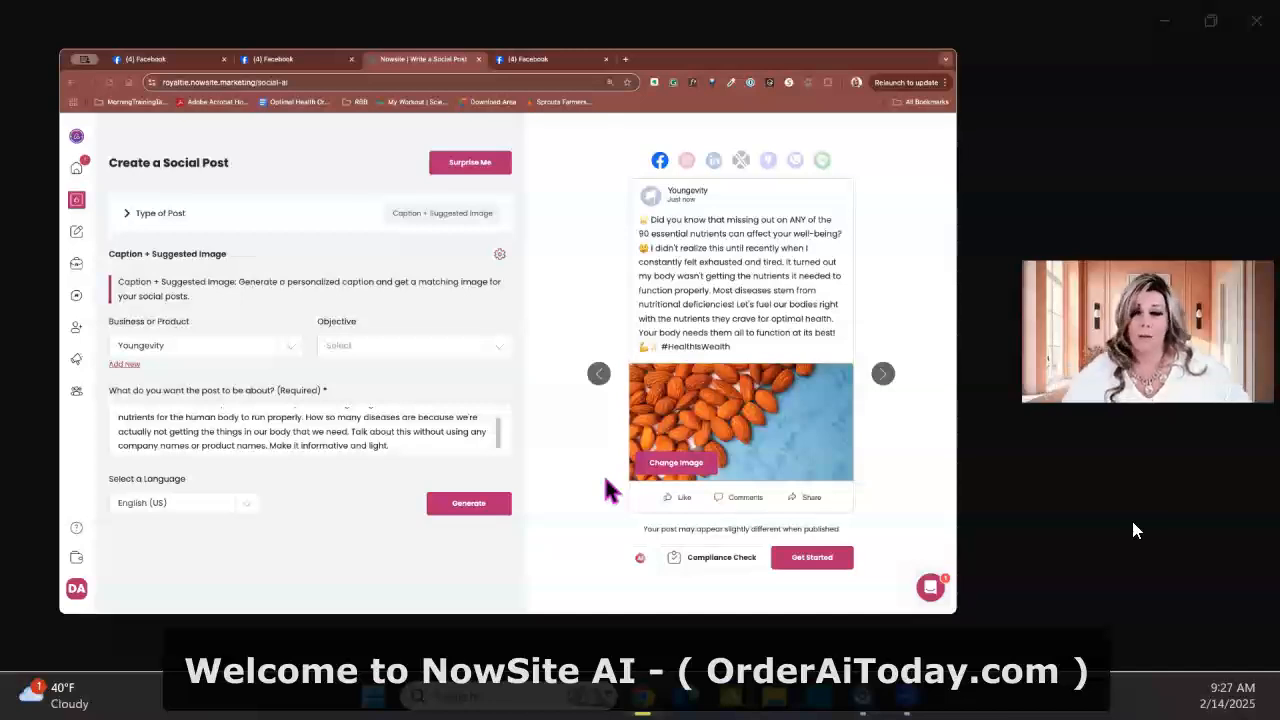
Start a new paragraph after "function properly." in the caption and reword its opening to "I learned most diseases"
left_click(713, 289)
key("Return")
key("Return")
type("I learned")
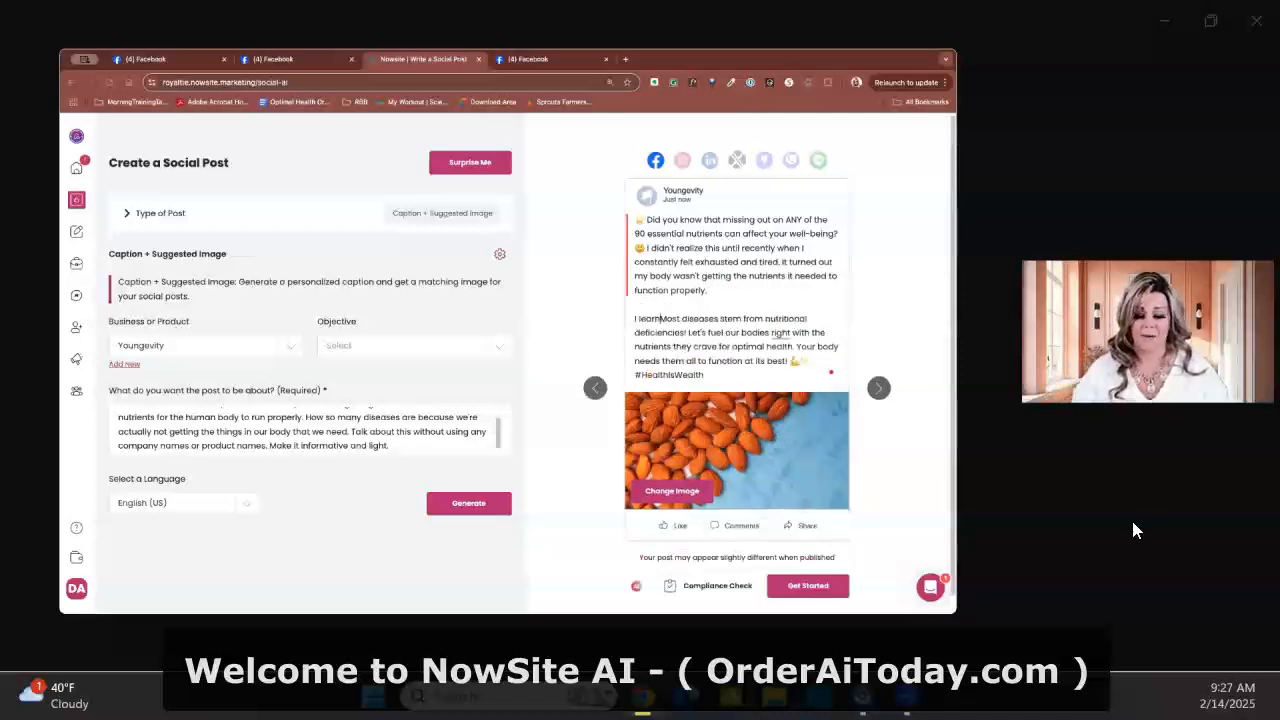
key("Delete")
type("m")
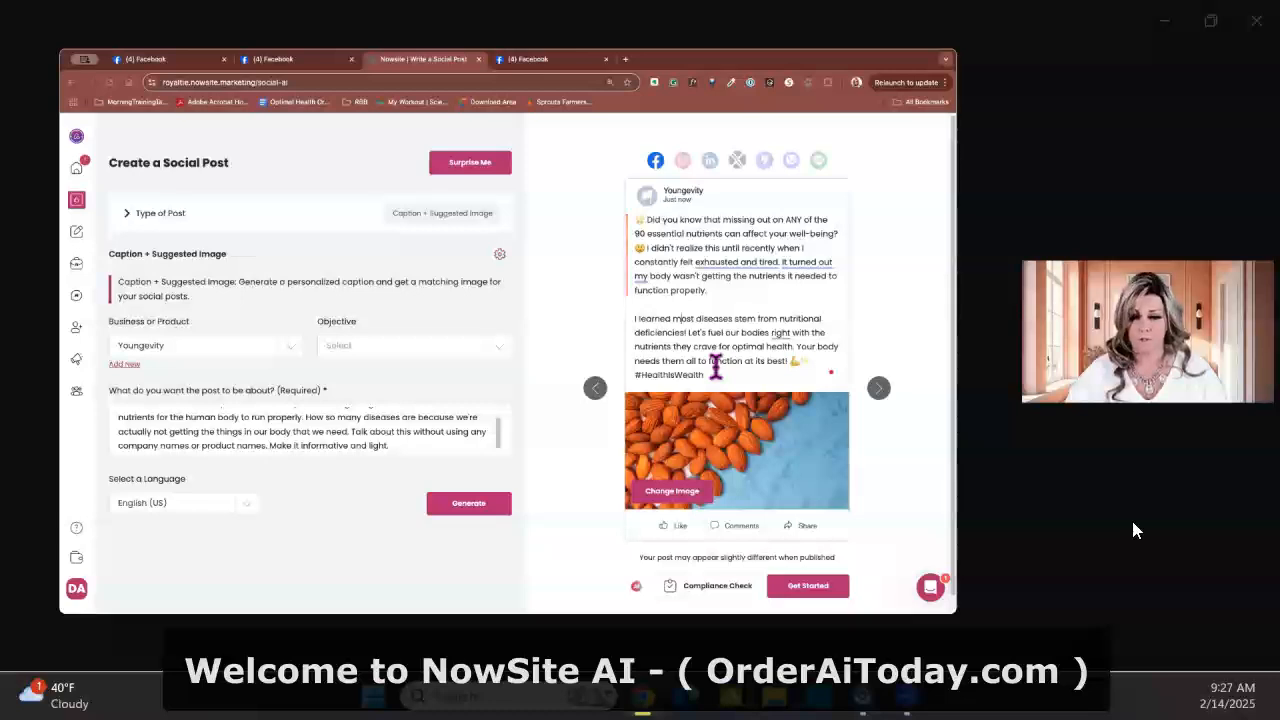
Reword "Let's fuel our bodies right" in the caption to "I made a decision to fuel my body"
left_click(688, 332)
type("I made a decis")
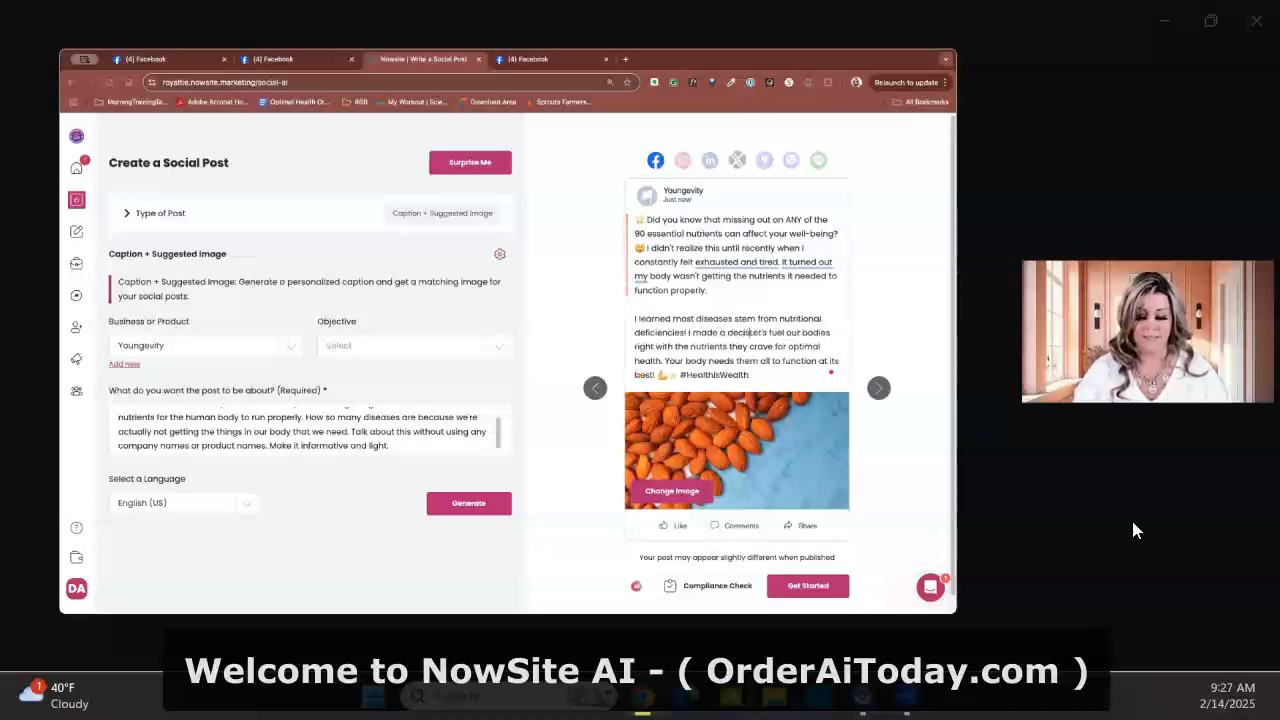
type("n to")
key("Delete")
key("Delete")
key("Delete")
key("Delete")
key("Delete")
double_click(802, 333)
type("my body")
key("Delete")
key("Delete")
key("Delete")
key("Delete")
key("Delete")
key("Delete")
key("Delete")
key("Delete")
key("Delete")
key("Delete")
key("Delete")
key("Delete")
key("Delete")
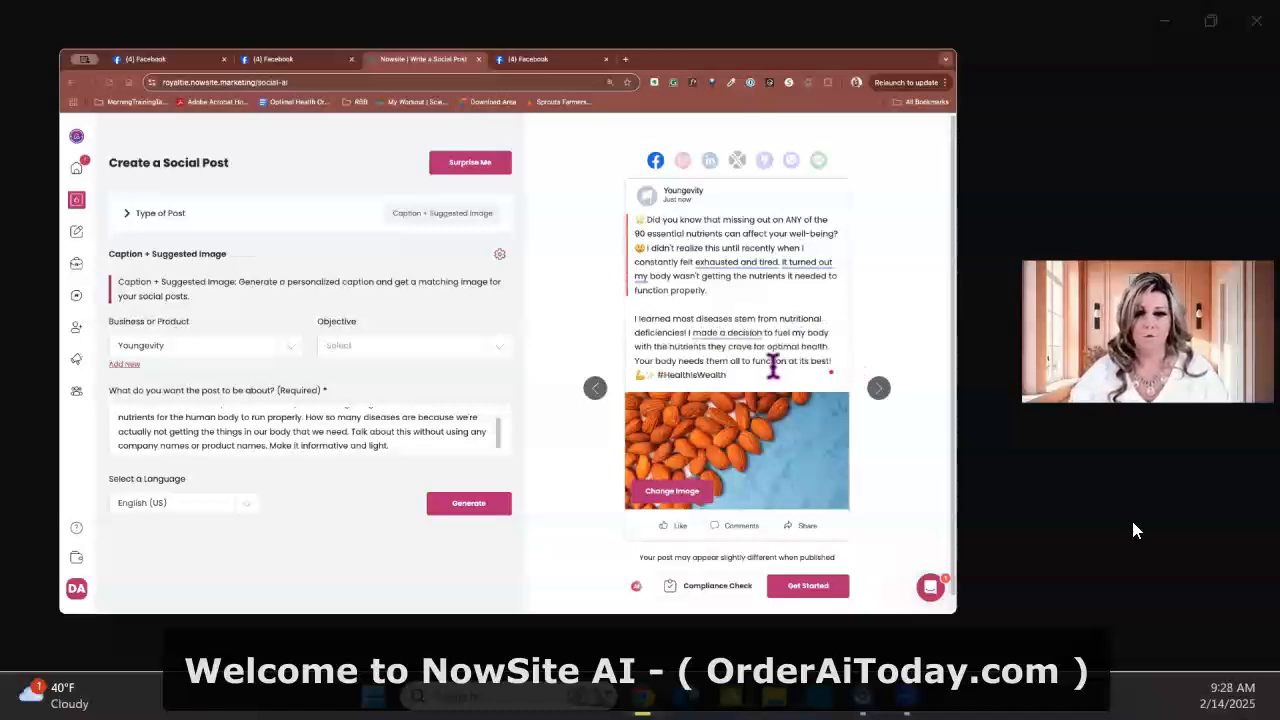
Change "they crave" to "it craves" and replace the "Your body needs them all" sentence with "and all of a sudden, everything changed!"
double_click(712, 347)
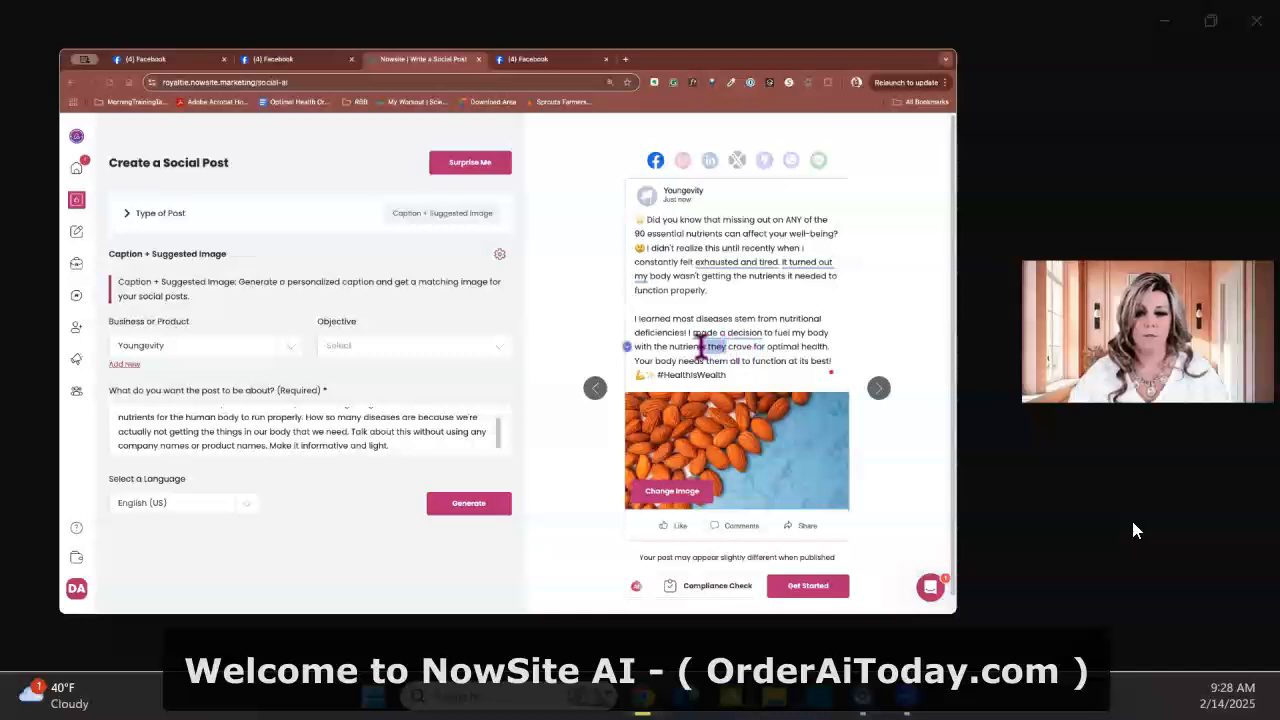
type("imal health")
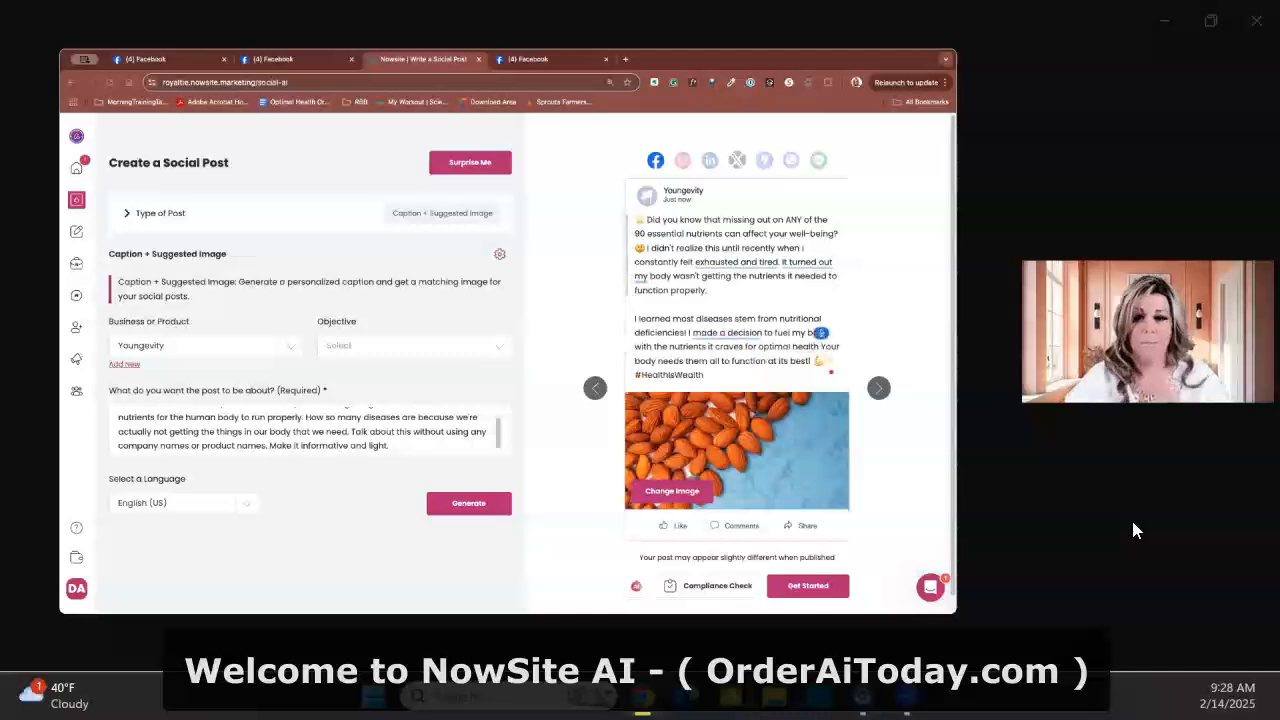
type(" and all of a sudden everything")
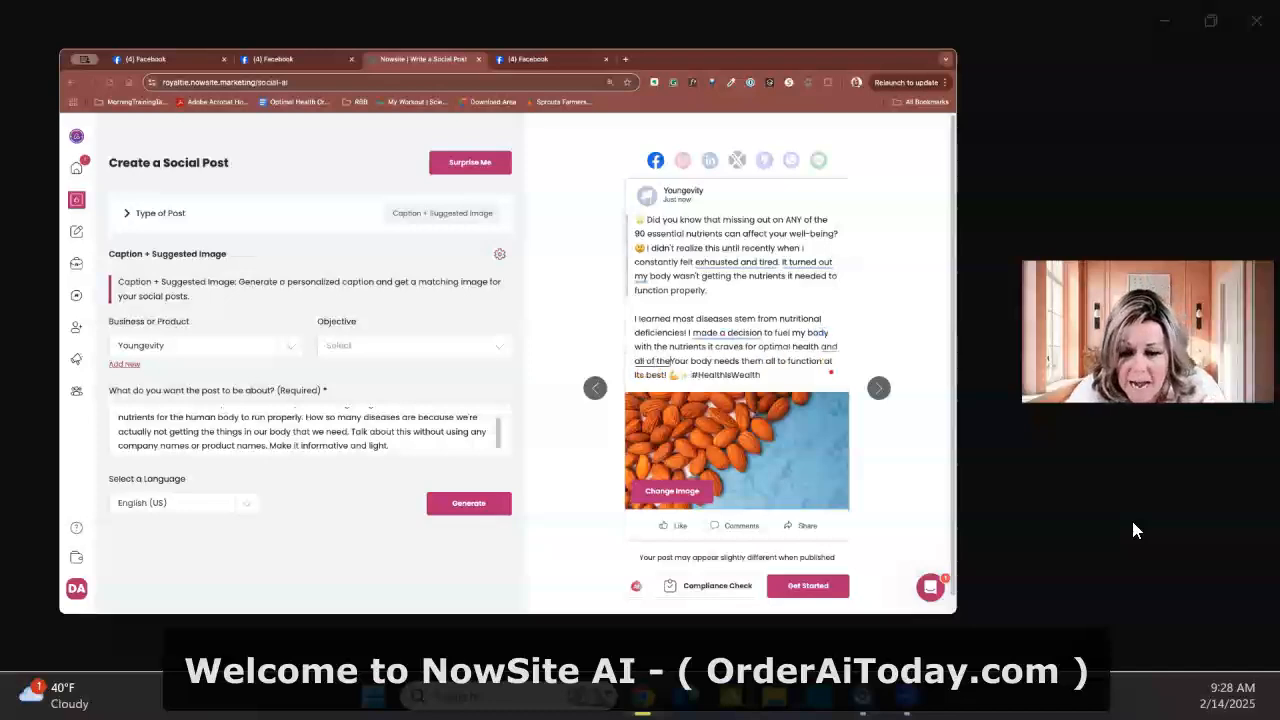
type(" changed")
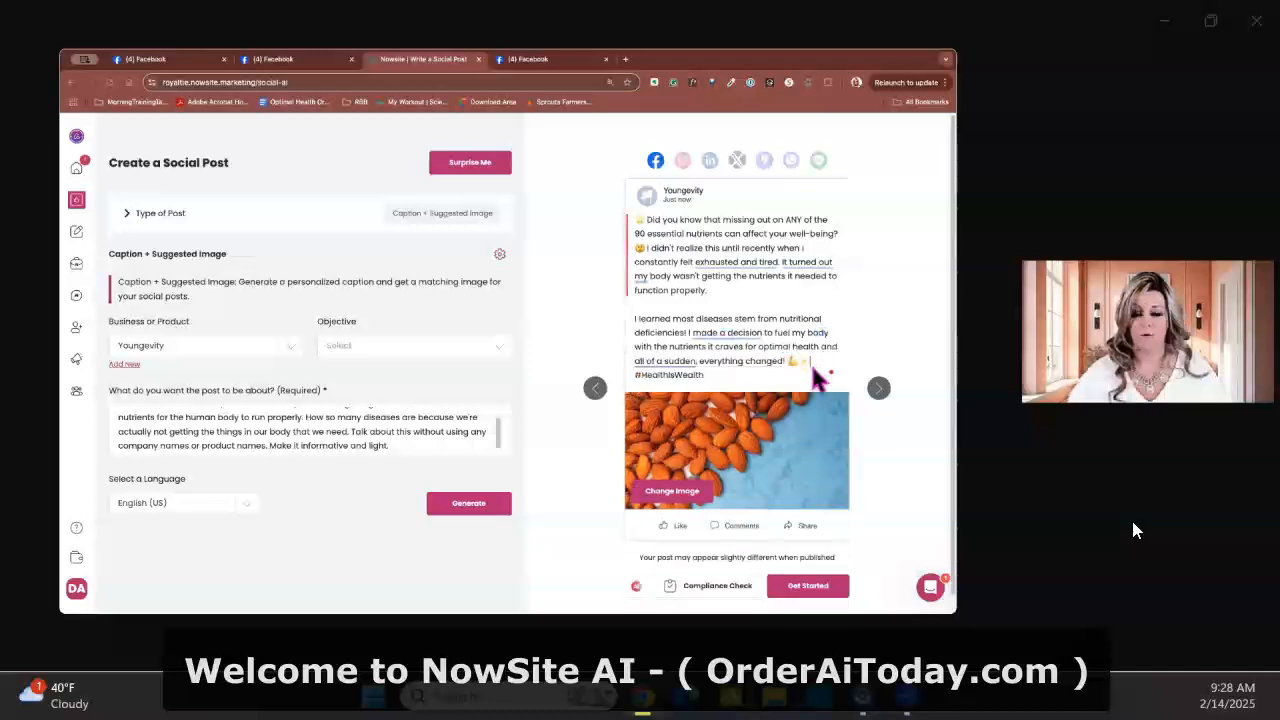
After "everything changed!", add "There's three things I did to get to this place. If you're curious or wanna know more drop me down below"
type("health ")
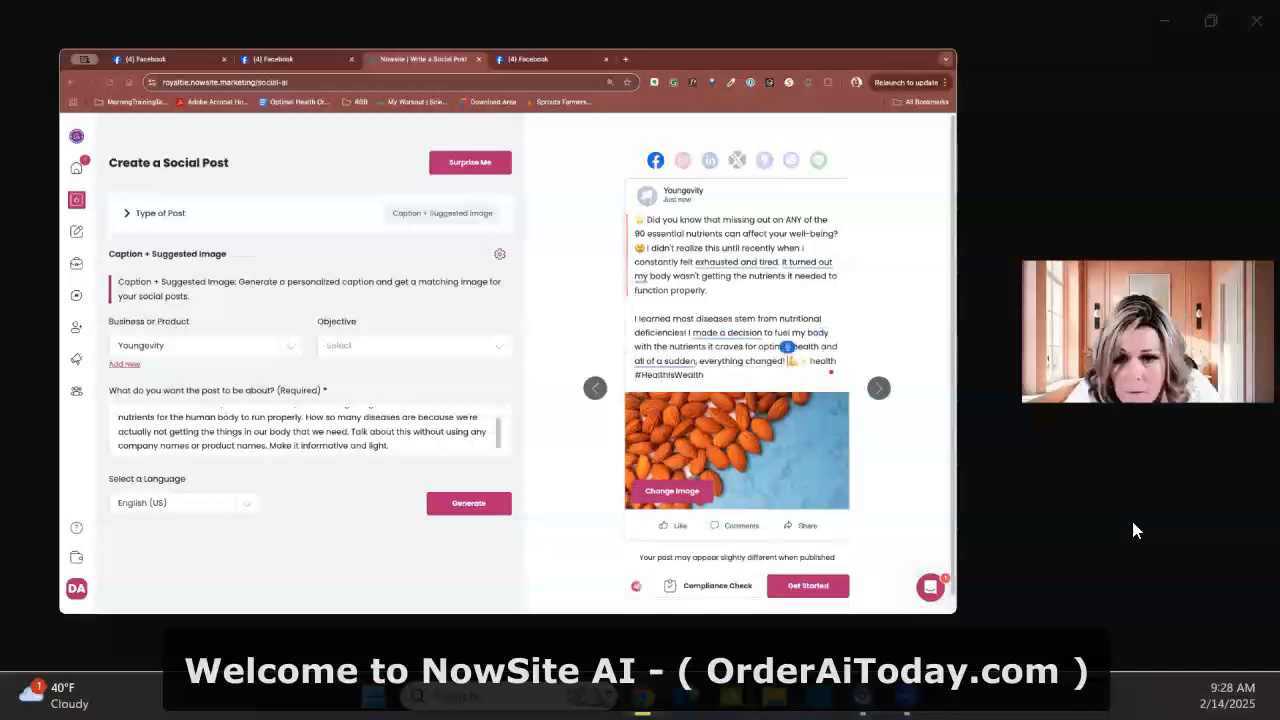
type("There's three things I did to get to this place")
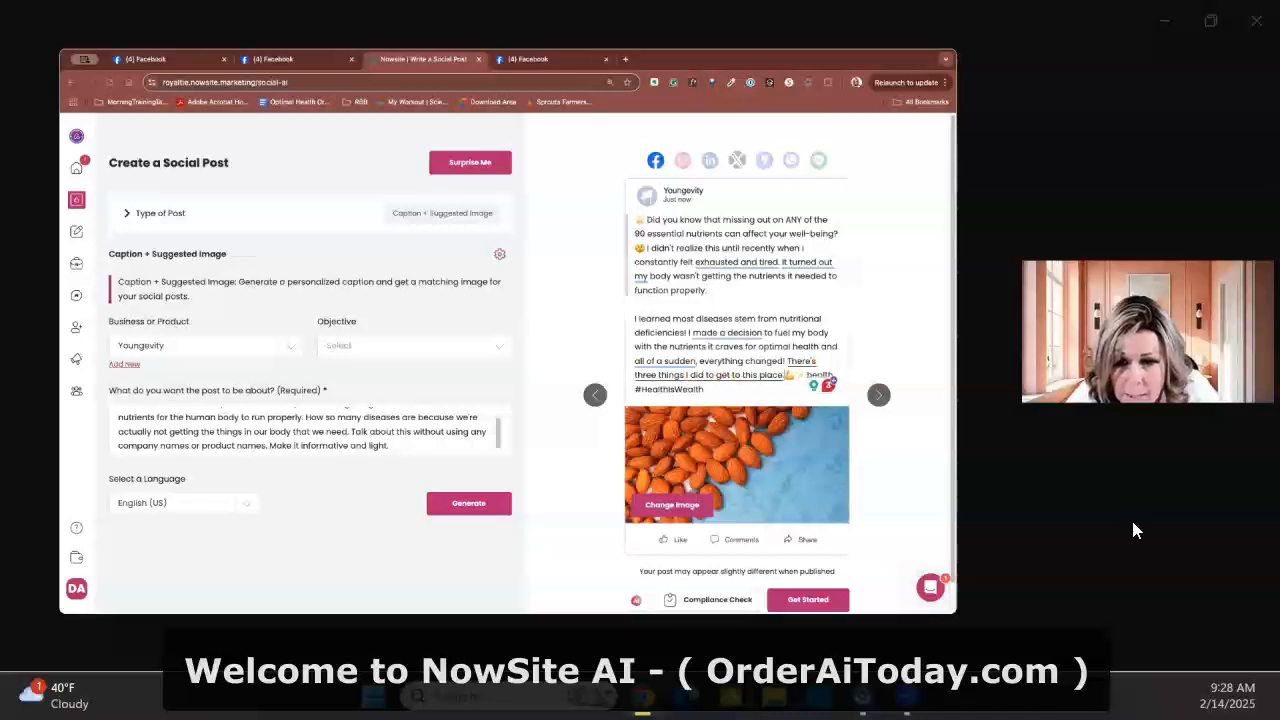
type(". If you're curious")
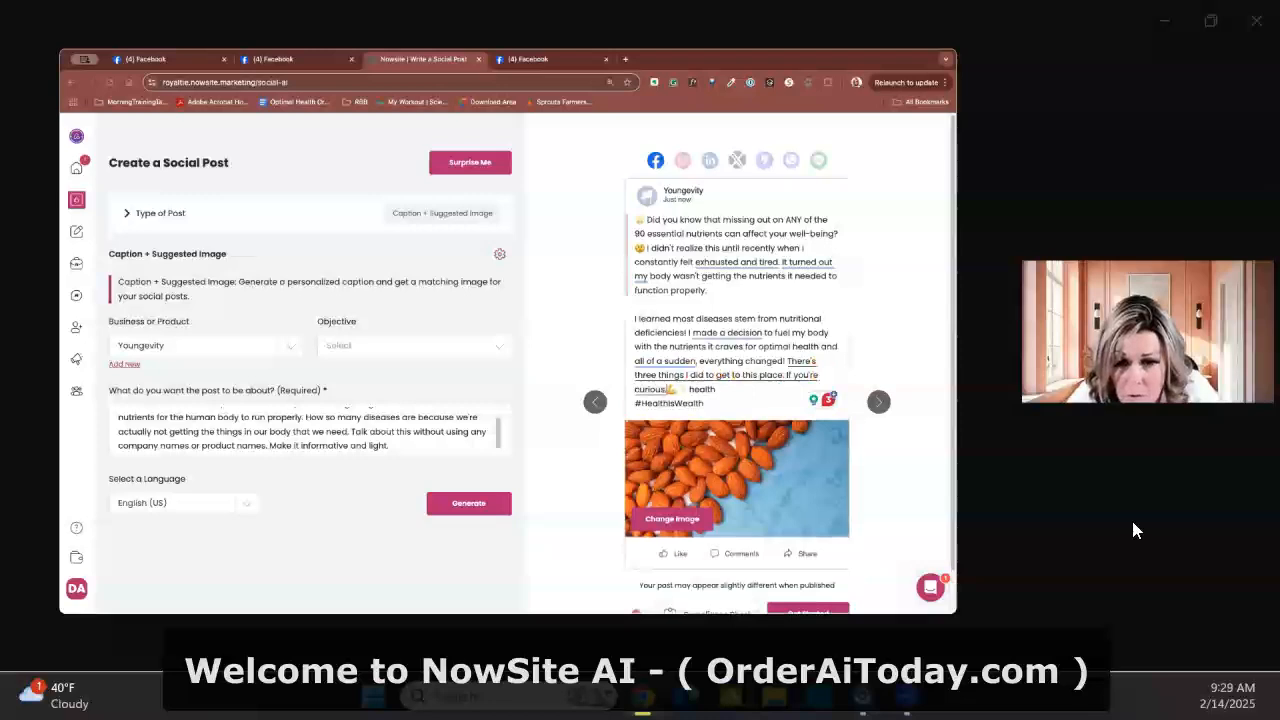
type(" or wanna know more")
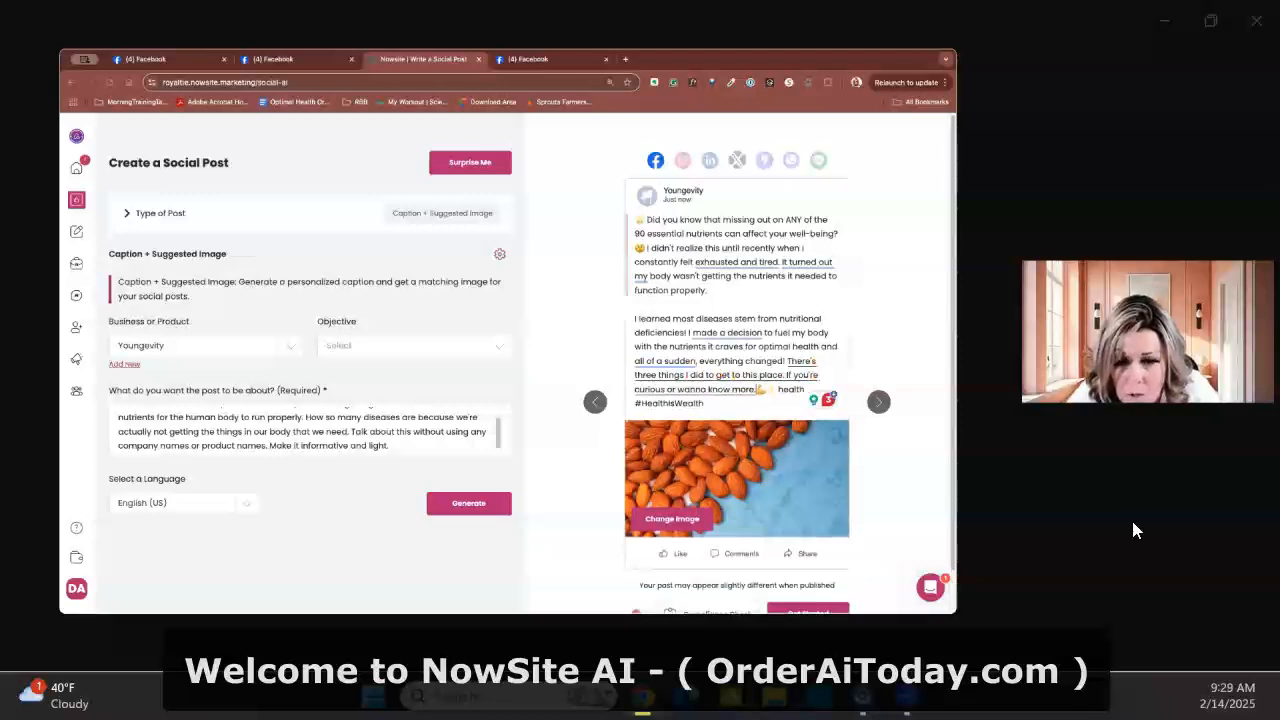
type(" drop")
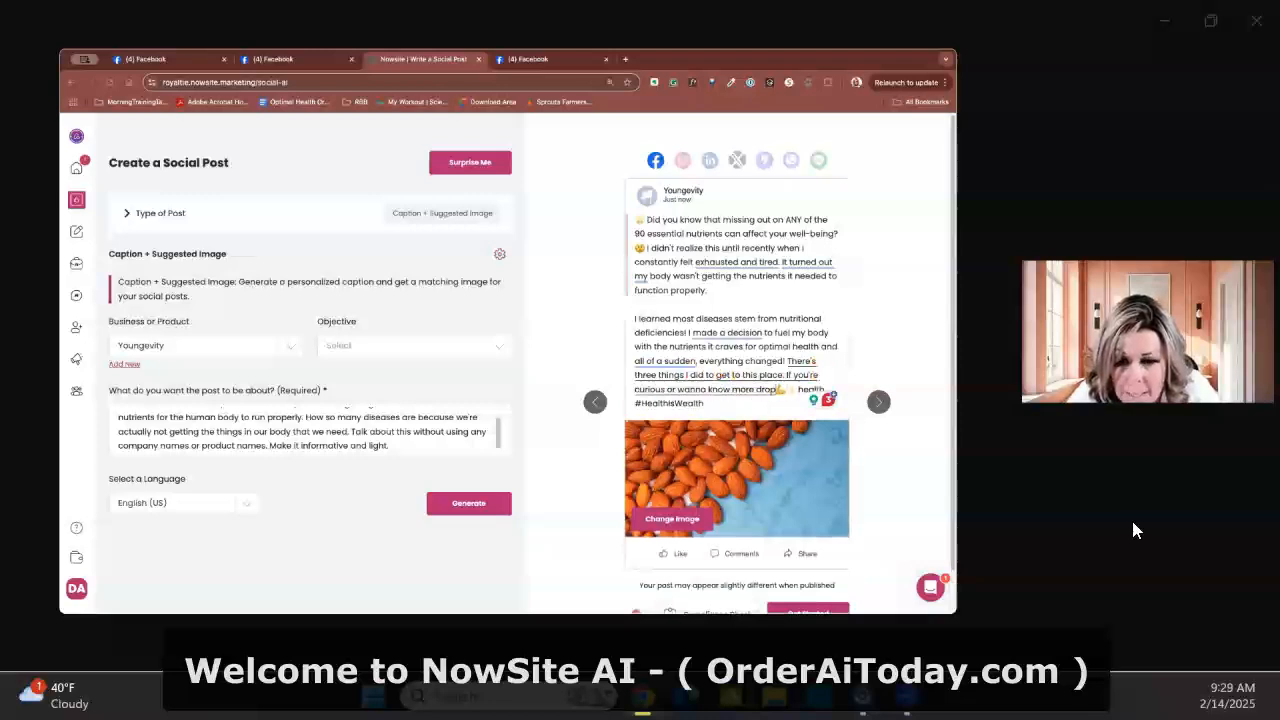
type(" a below")
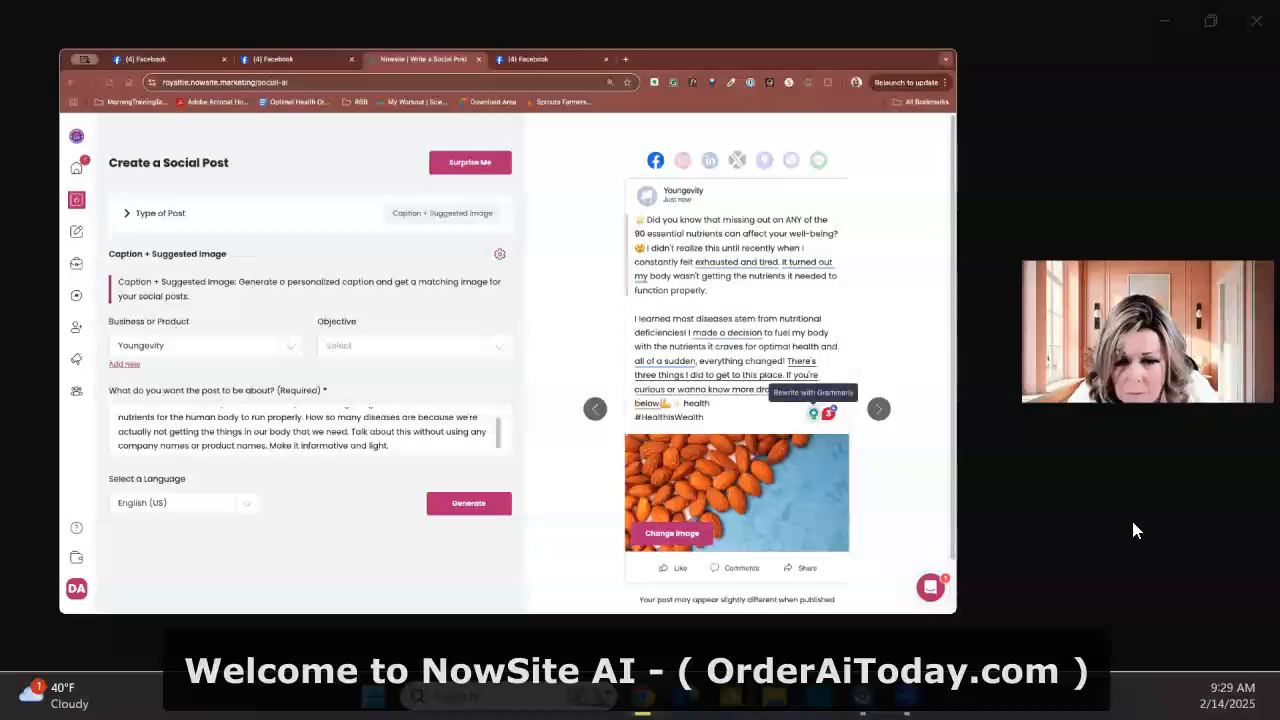
type(" and i'd be happy to send you")
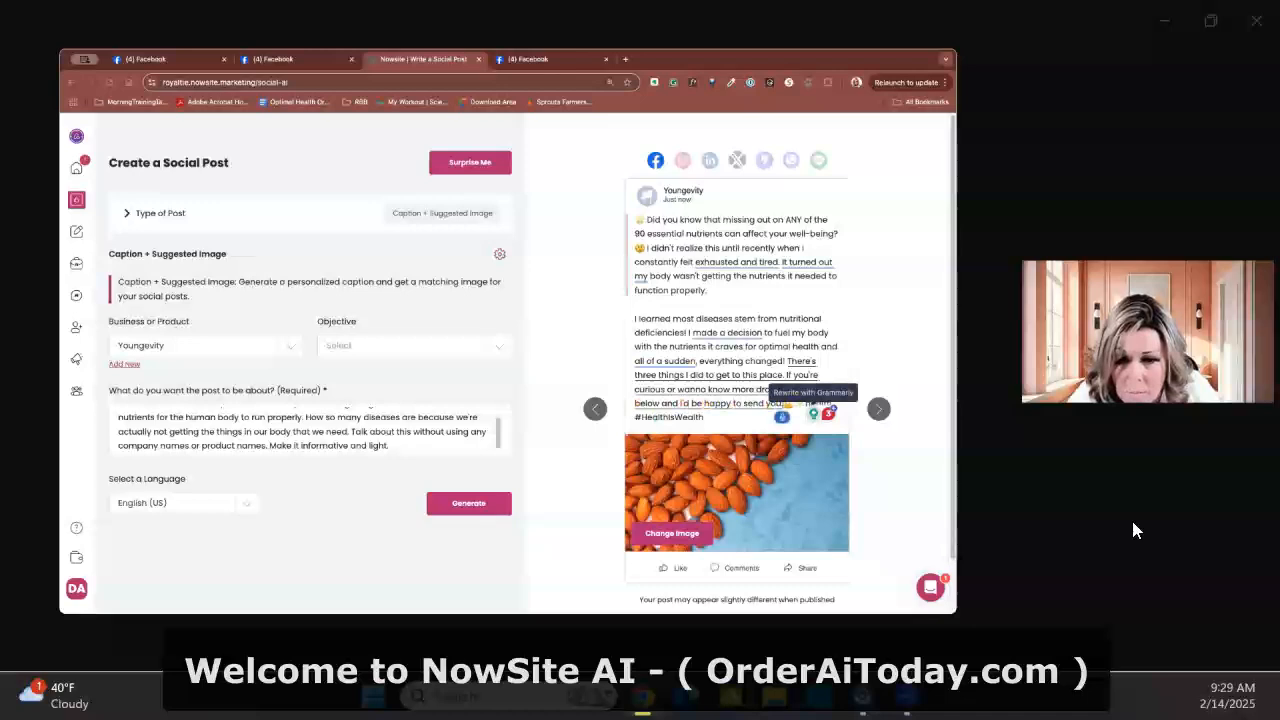
type(" my sheet")
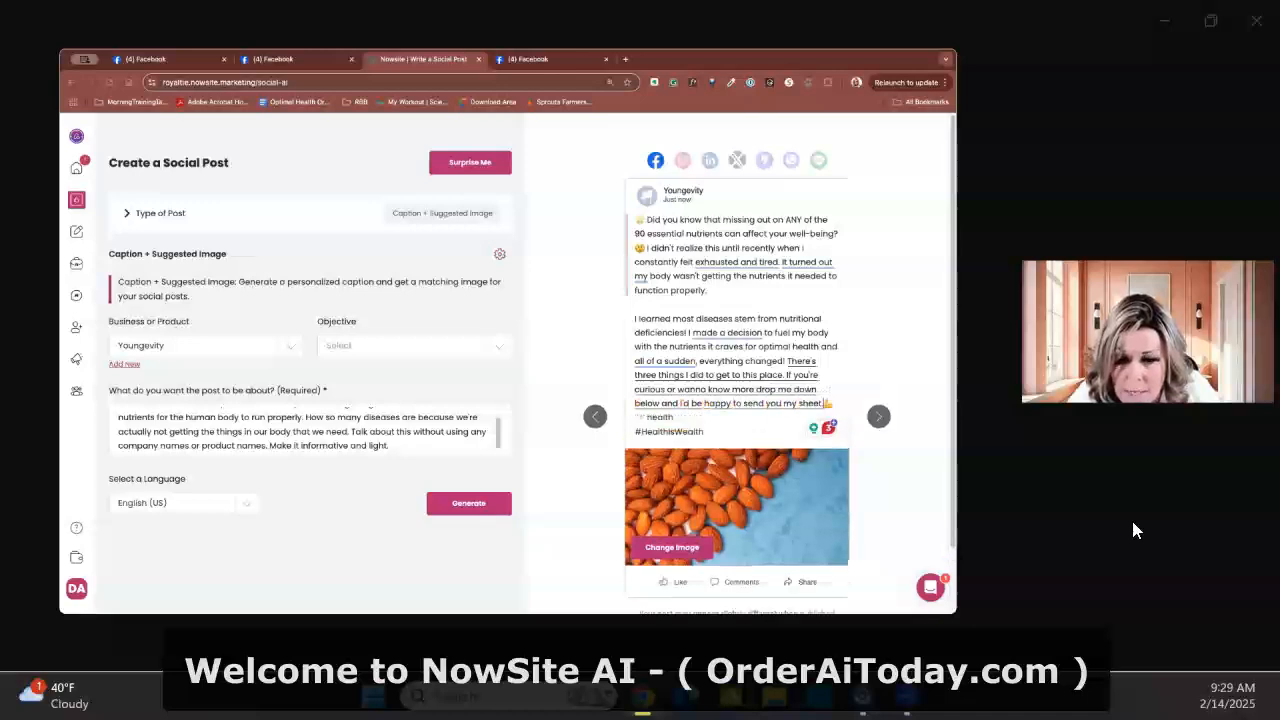
type(" of steps")
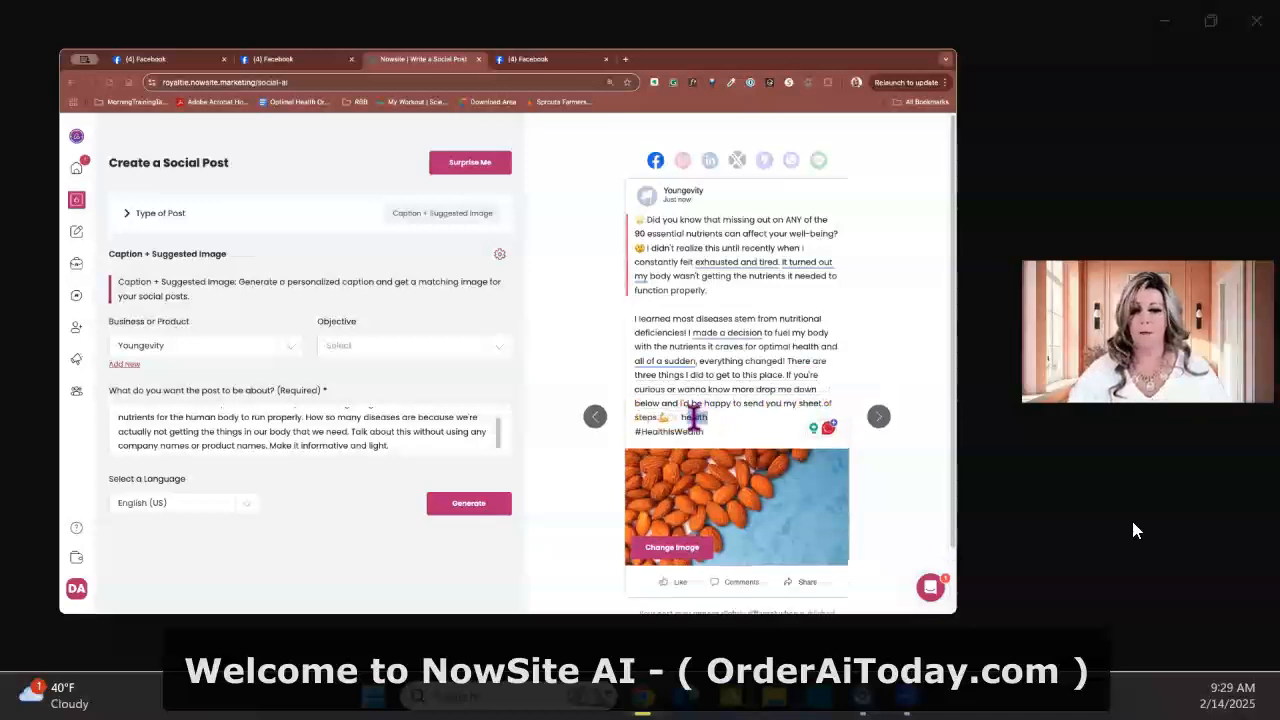
Finish the caption's closing sentence with "and I'd be happy to send you my sheet of steps." and delete the leftover word "health" before #HealthIsWealth
left_click_drag(683, 417, 755, 425)
key("BackSpace")
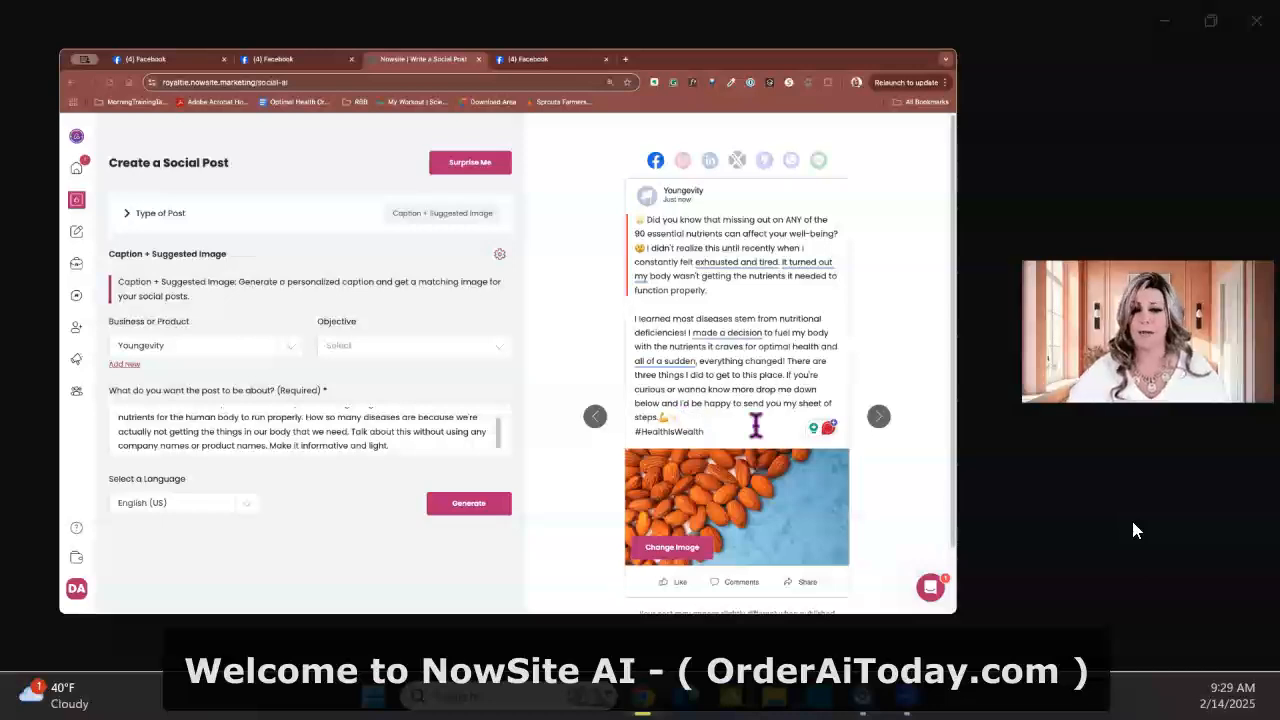